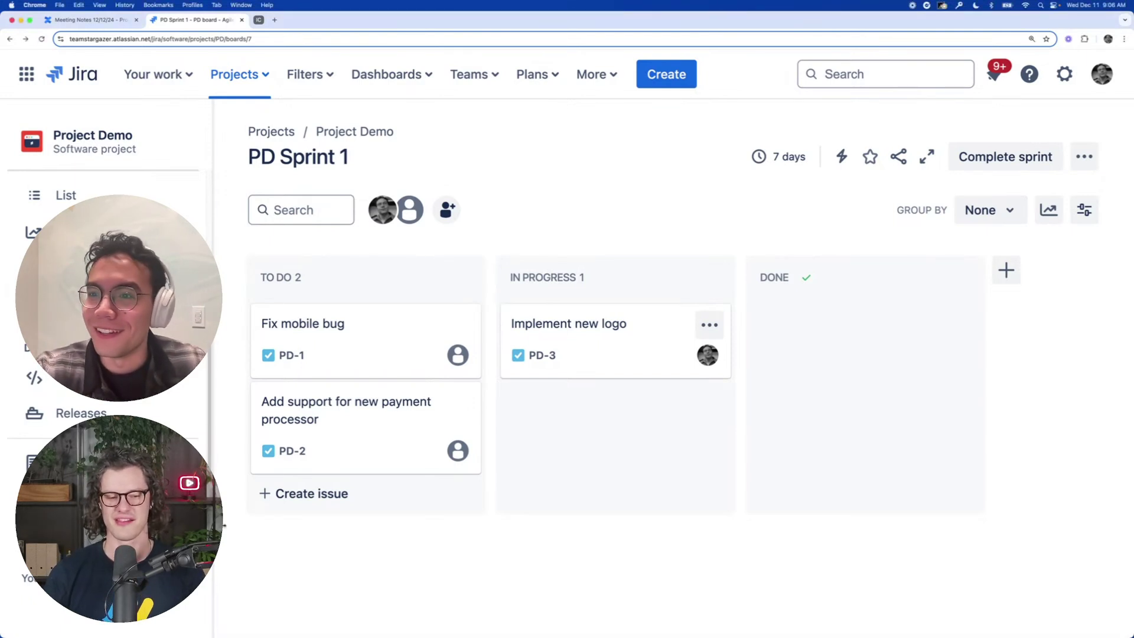
# Open Project Demo's project pages and connect the project to the Project Demo Confluence space
pyautogui.scroll(1, 107, 384)
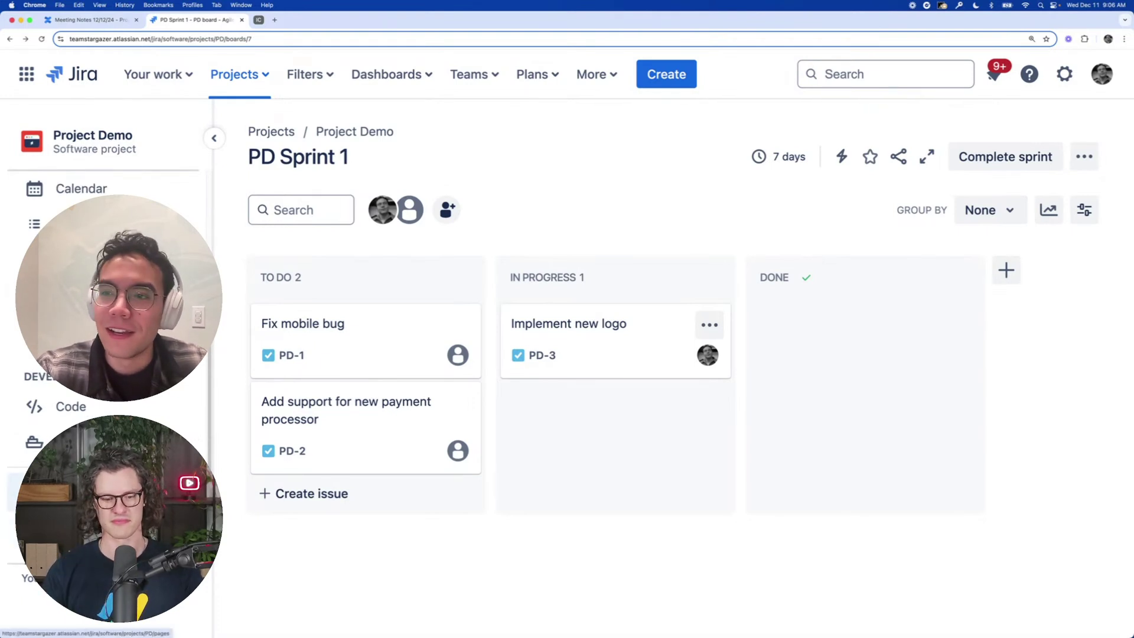
pyautogui.click(89, 491)
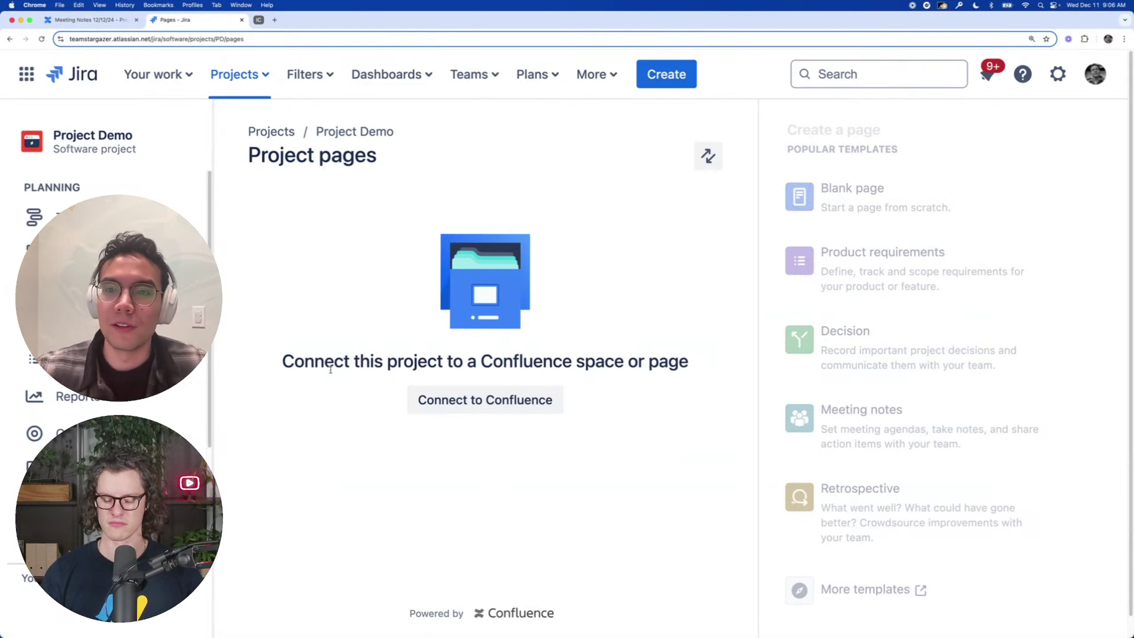
pyautogui.click(462, 407)
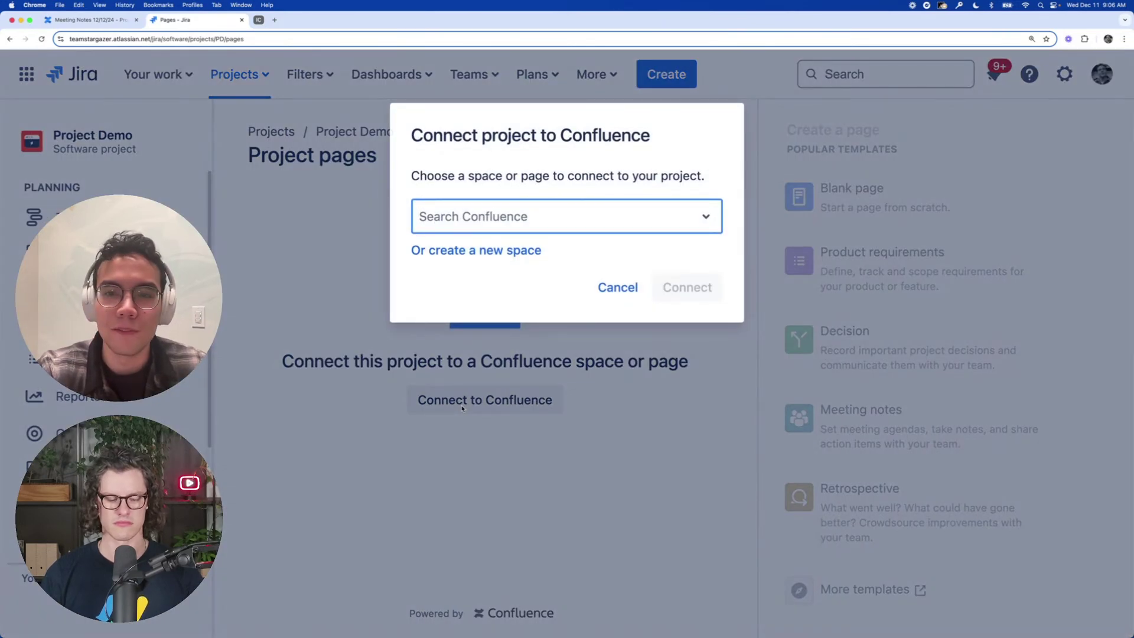
pyautogui.click(581, 226)
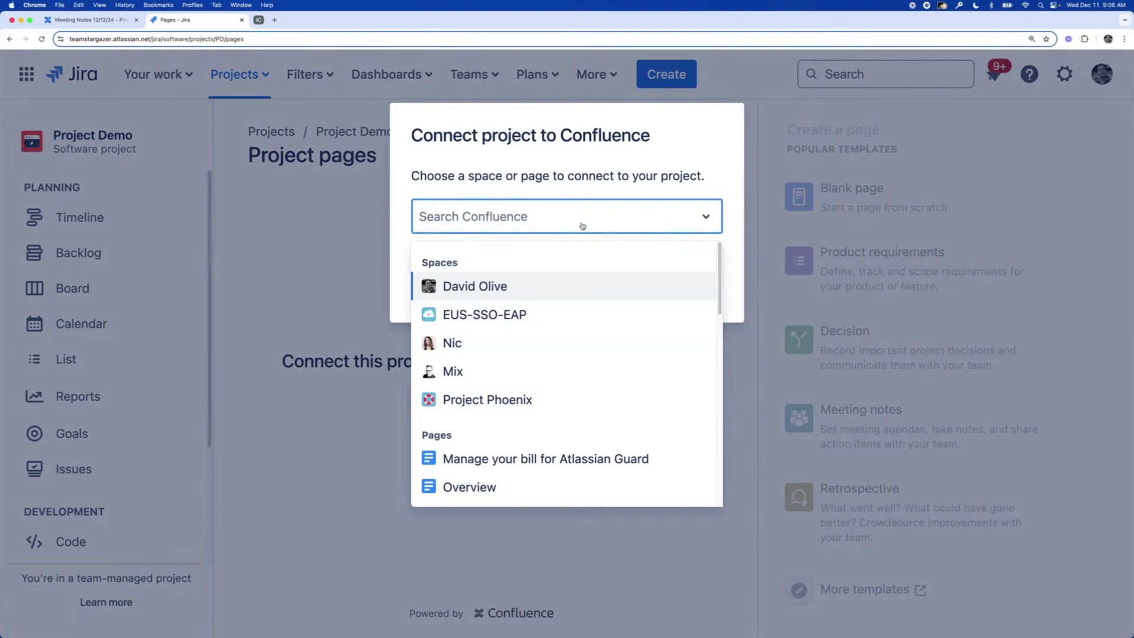
pyautogui.write('demo')
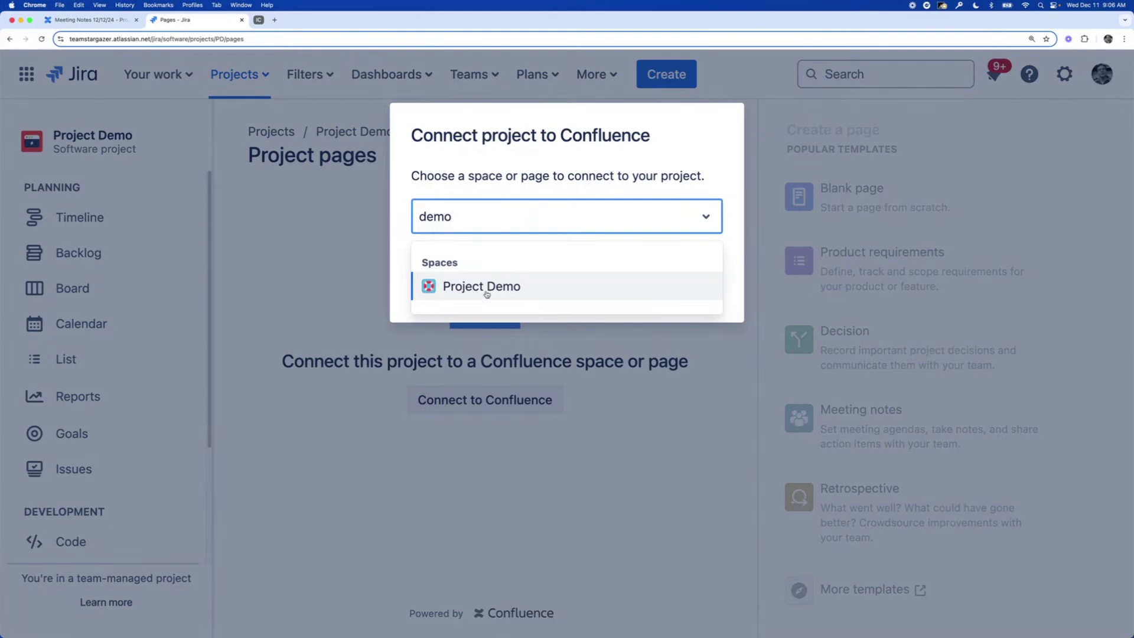
pyautogui.click(486, 294)
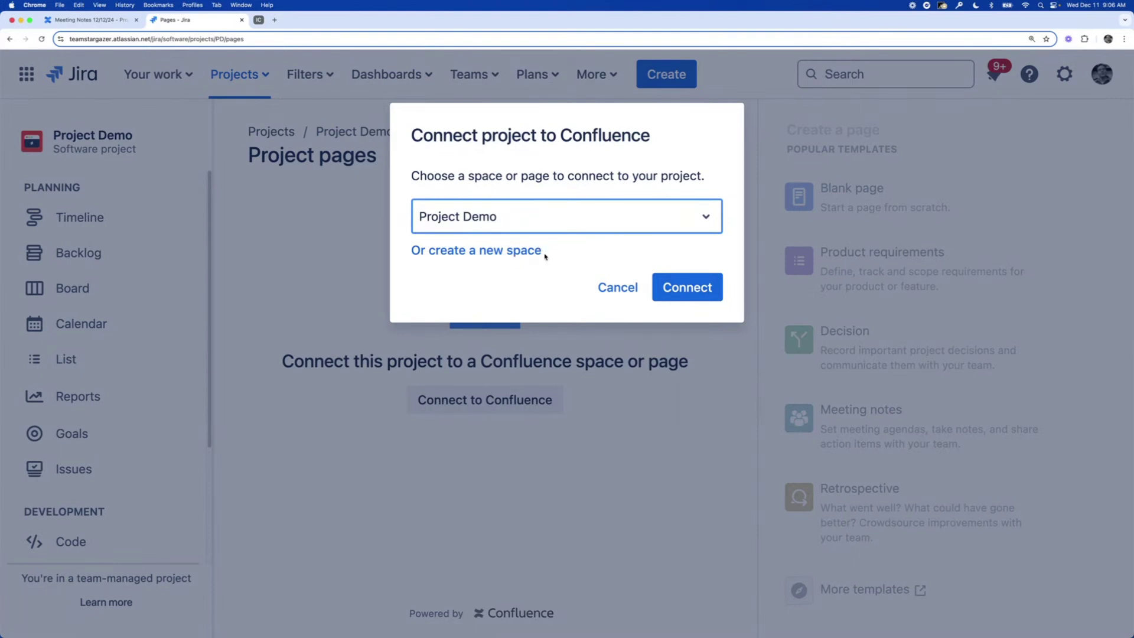
pyautogui.click(708, 296)
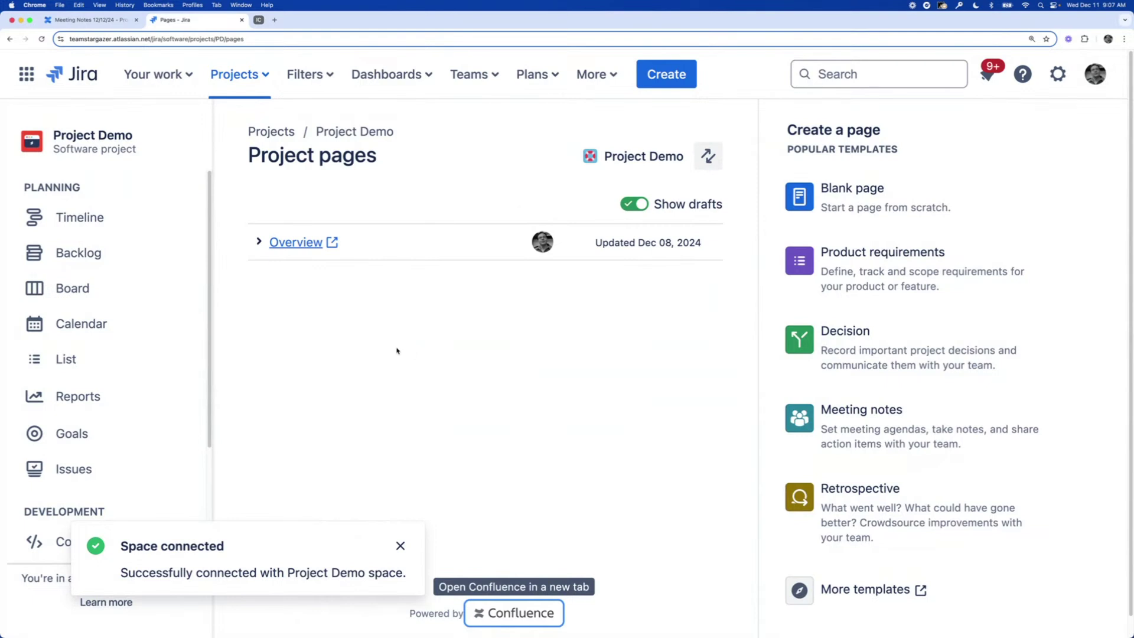
# Expand the Overview page's children, read through the Meeting Notes 12/12/24 page, and close it
pyautogui.click(258, 242)
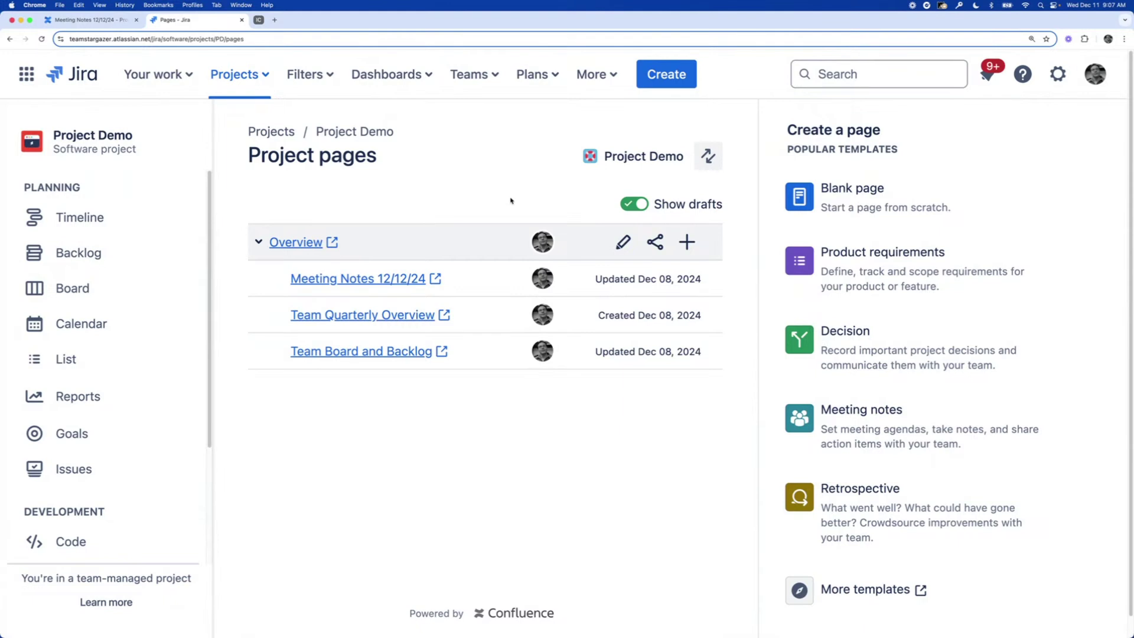
pyautogui.click(371, 282)
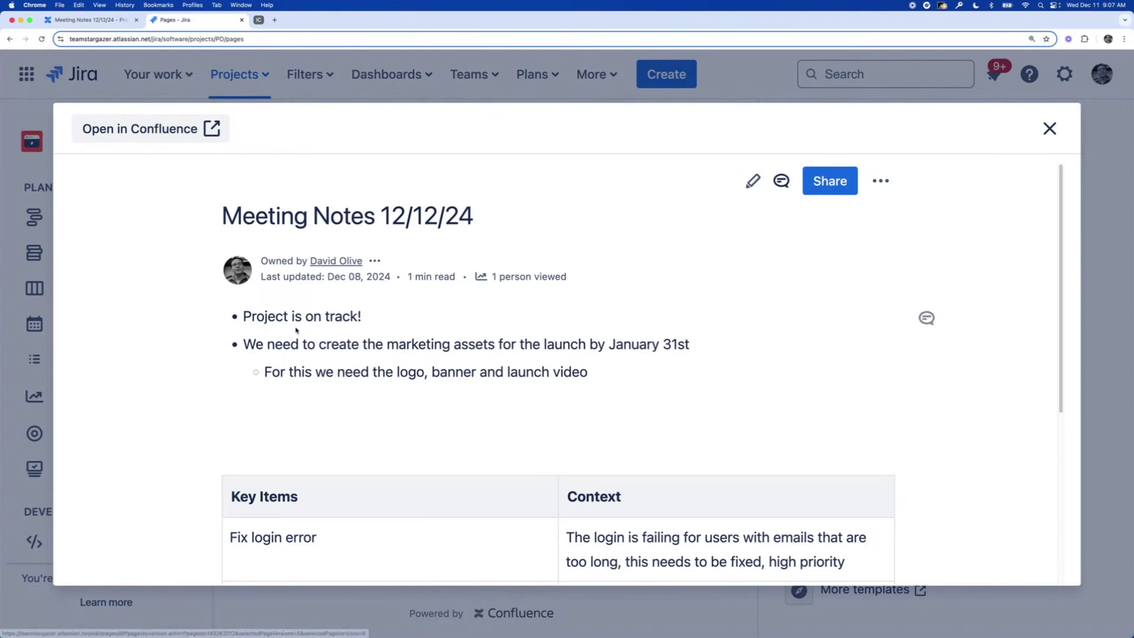
pyautogui.scroll(-1, 225, 411)
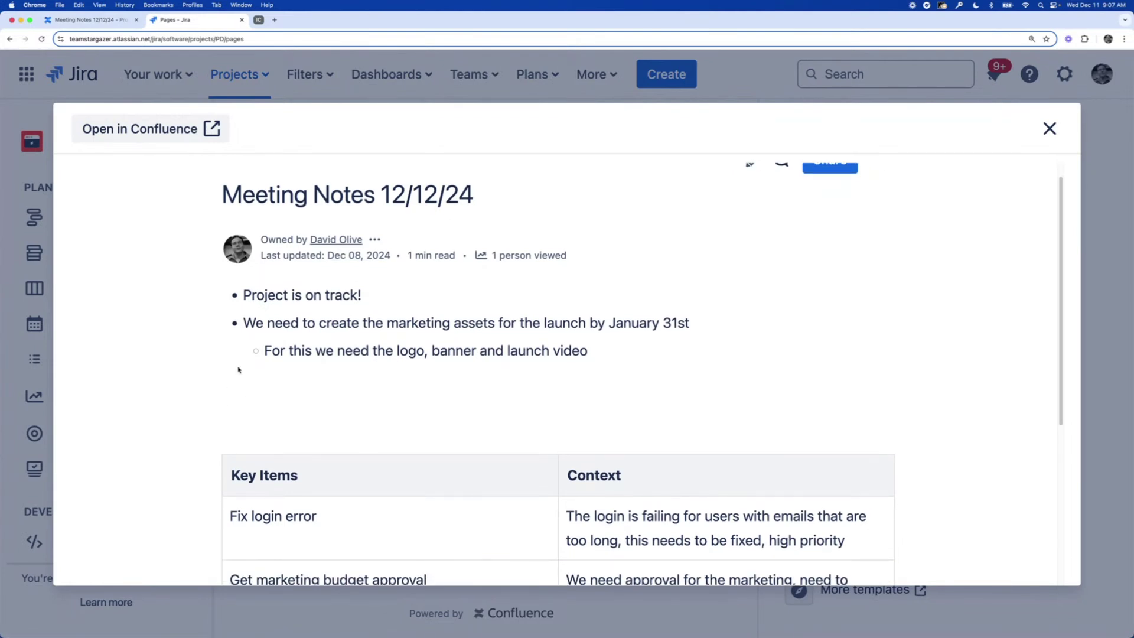
pyautogui.scroll(-1, 238, 369)
pyautogui.scroll(2, 239, 371)
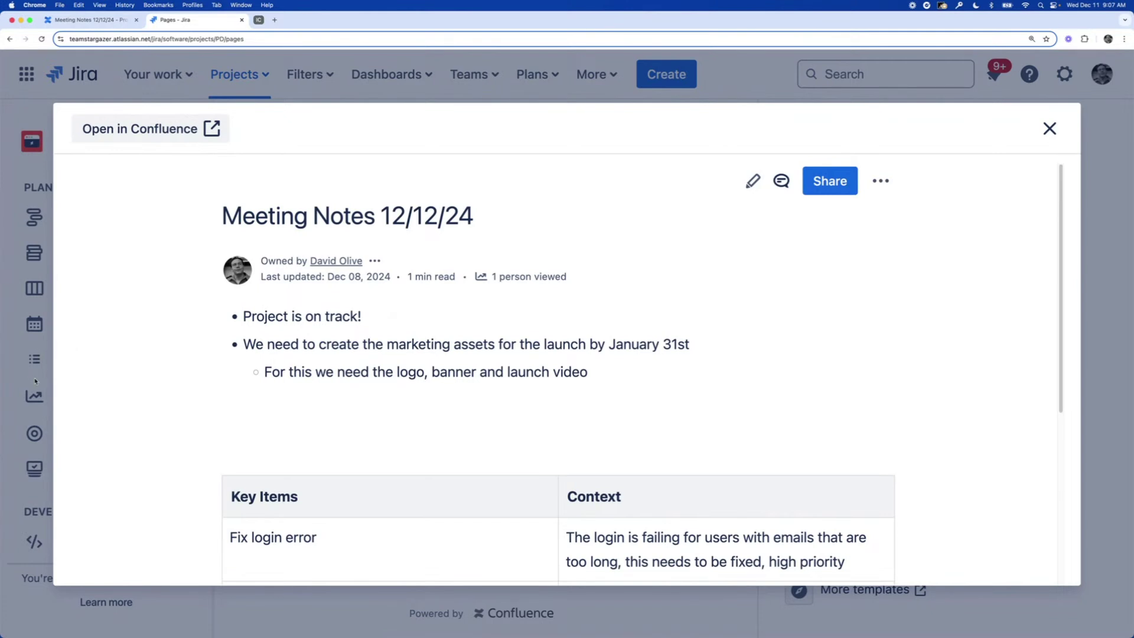
pyautogui.scroll(-5, 241, 403)
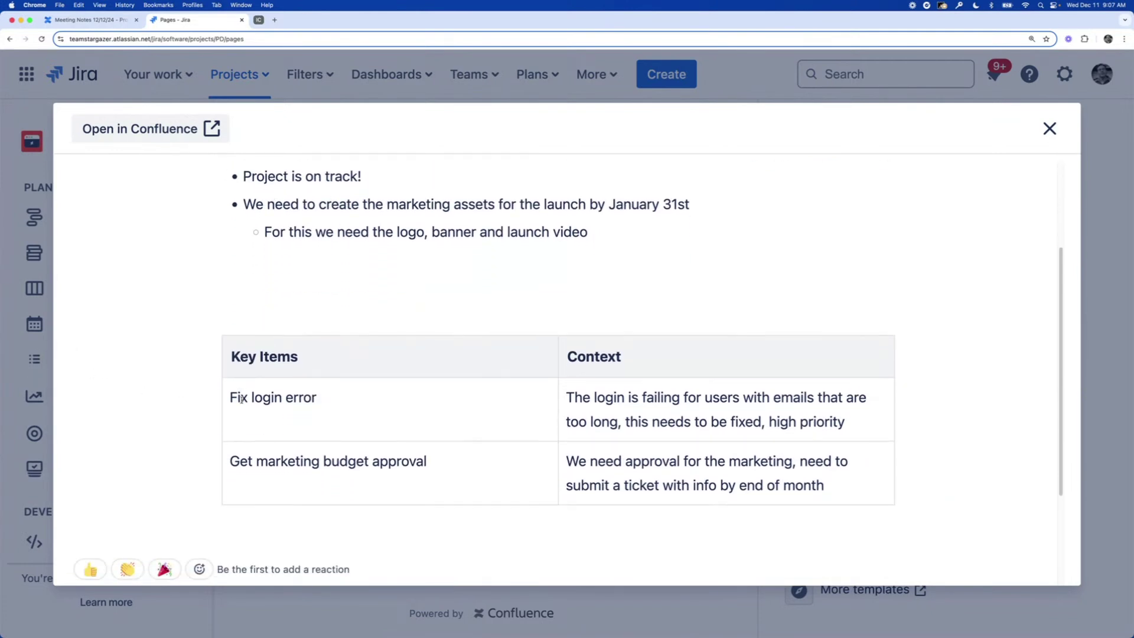
pyautogui.scroll(5, 154, 353)
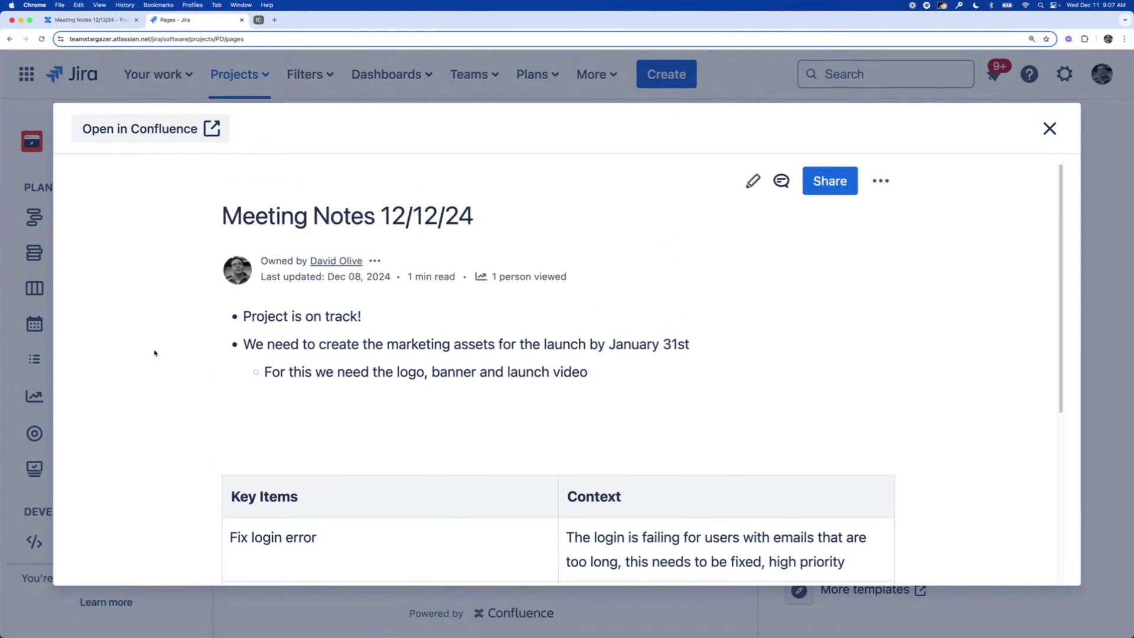
pyautogui.click(21, 326)
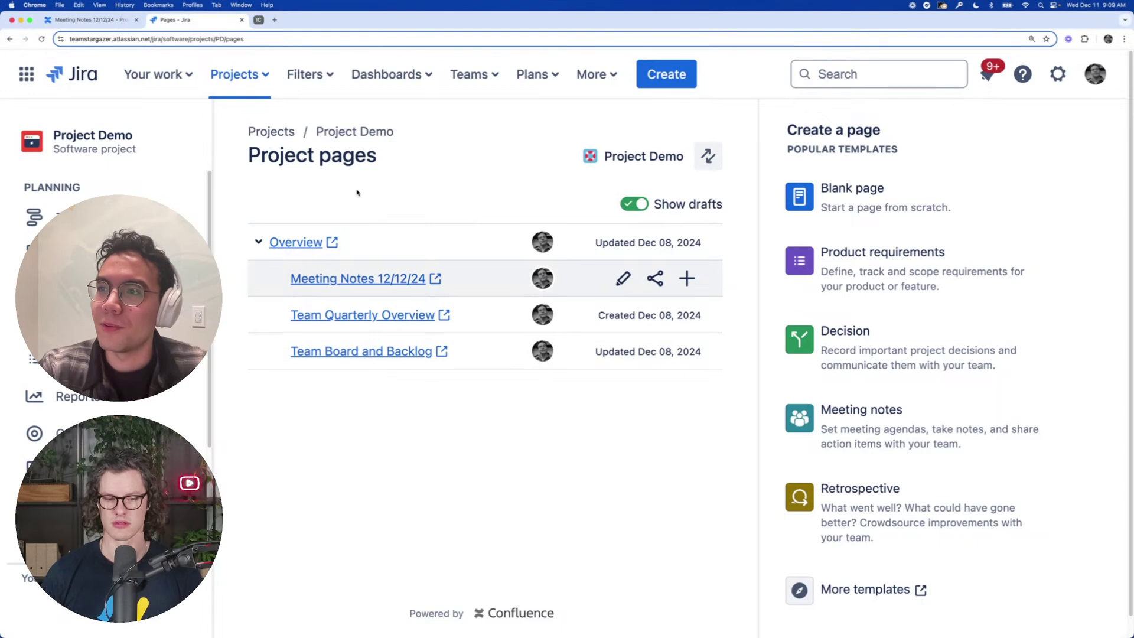
# Open Project Beta in a separate browser tab and go to its project pages
pyautogui.click(238, 87)
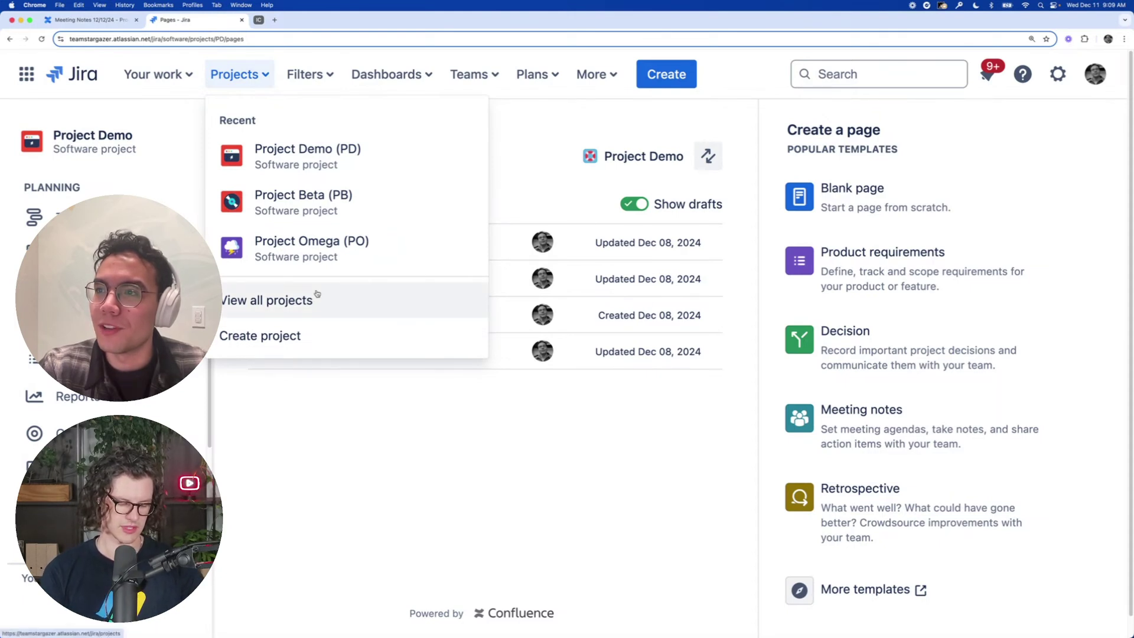
pyautogui.rightClick(357, 215)
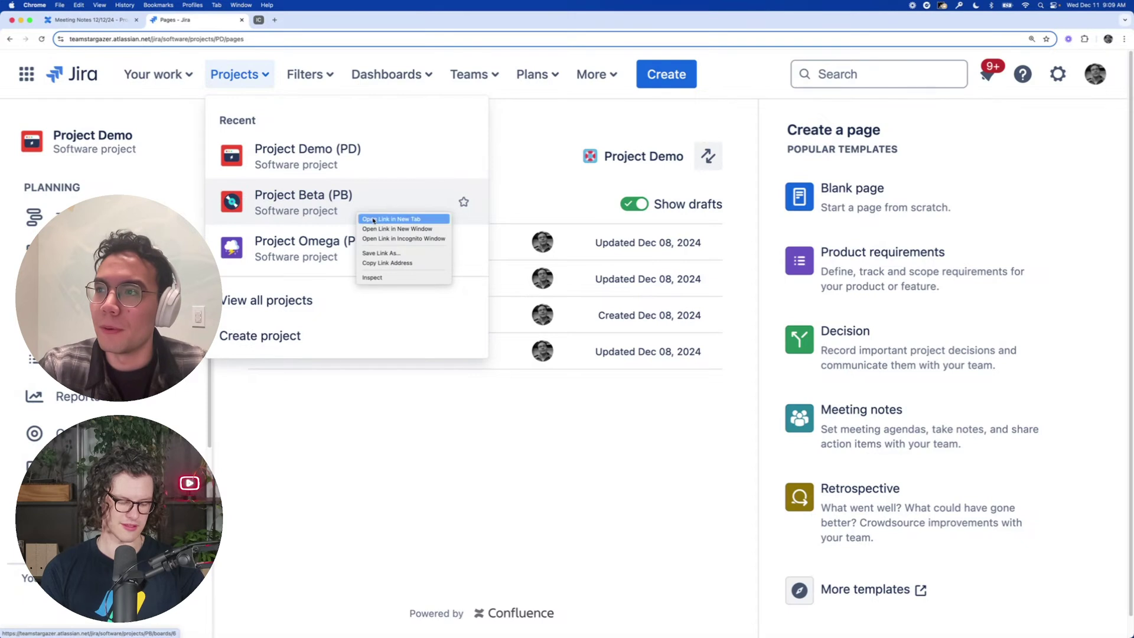
pyautogui.click(373, 219)
pyautogui.click(297, 18)
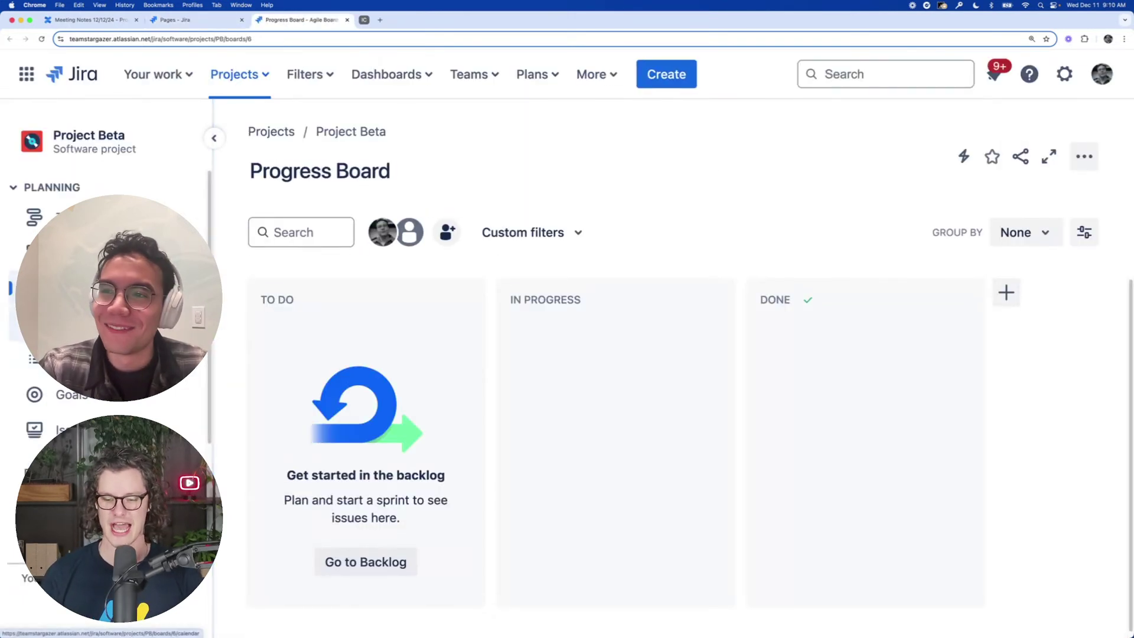
pyautogui.scroll(-3, 106, 407)
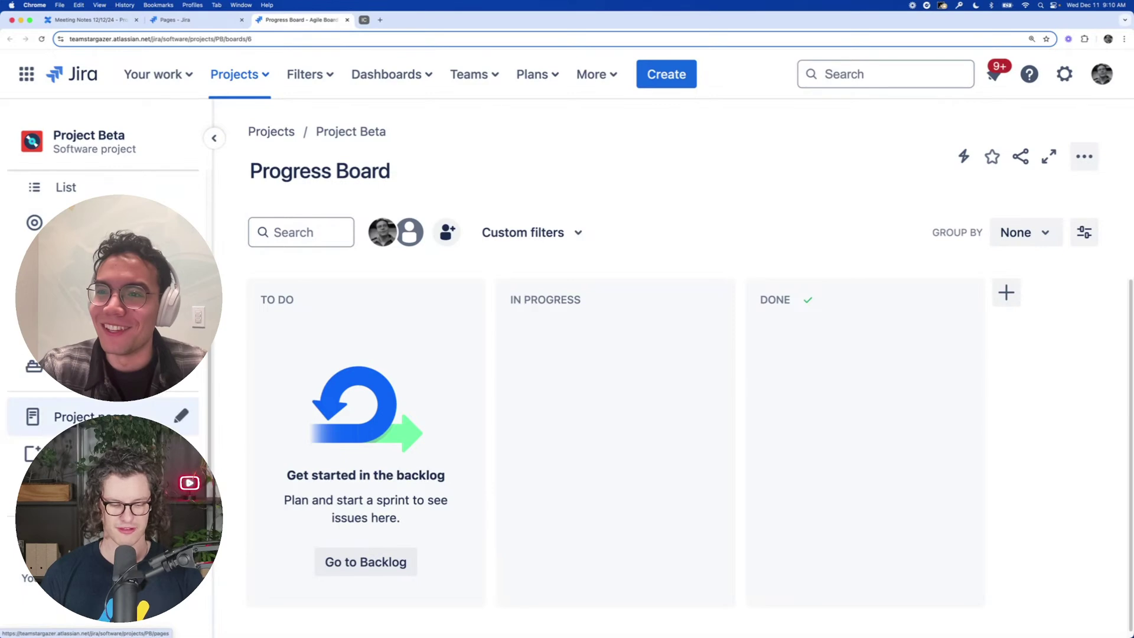
pyautogui.click(118, 430)
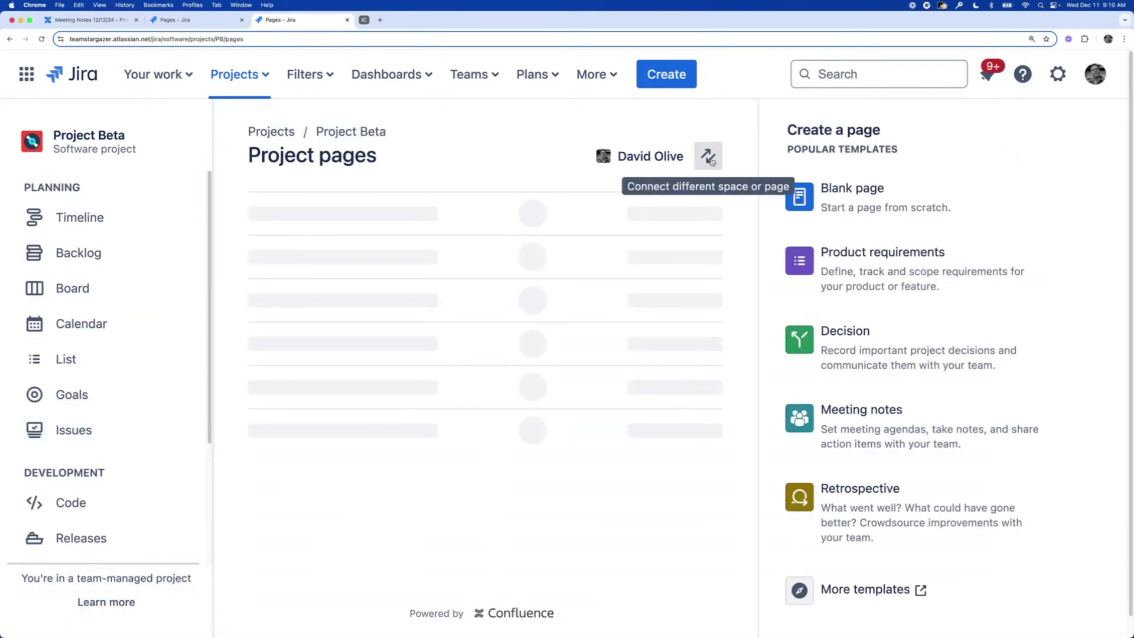
# Connect Project Beta to the Project Demo Confluence space instead, and check the child pages under Overview
pyautogui.click(710, 158)
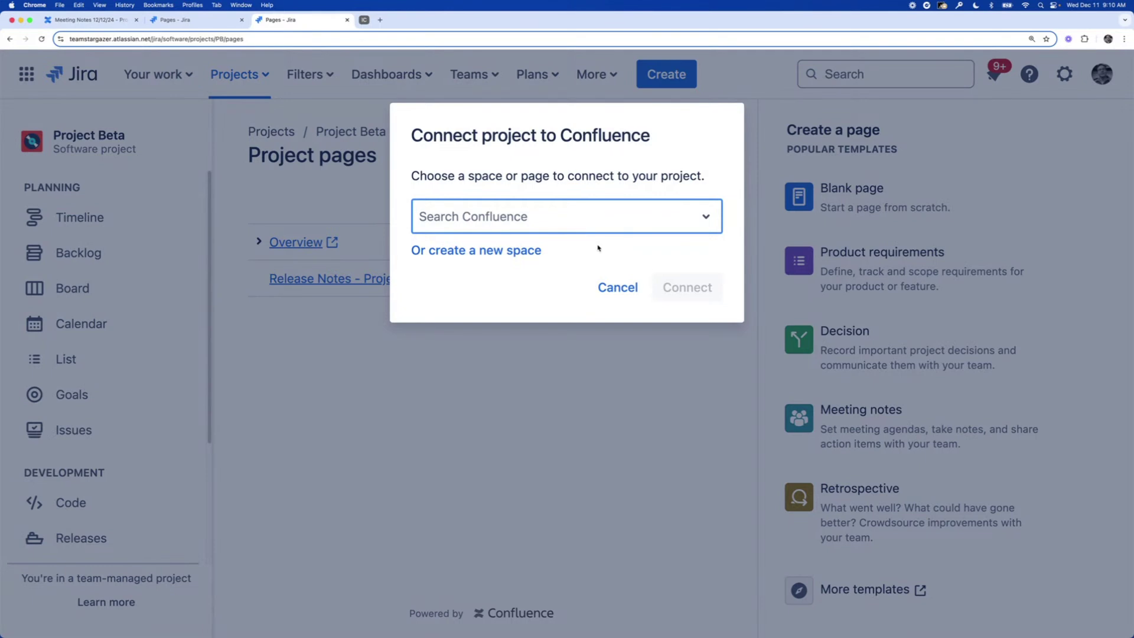
pyautogui.write('demo')
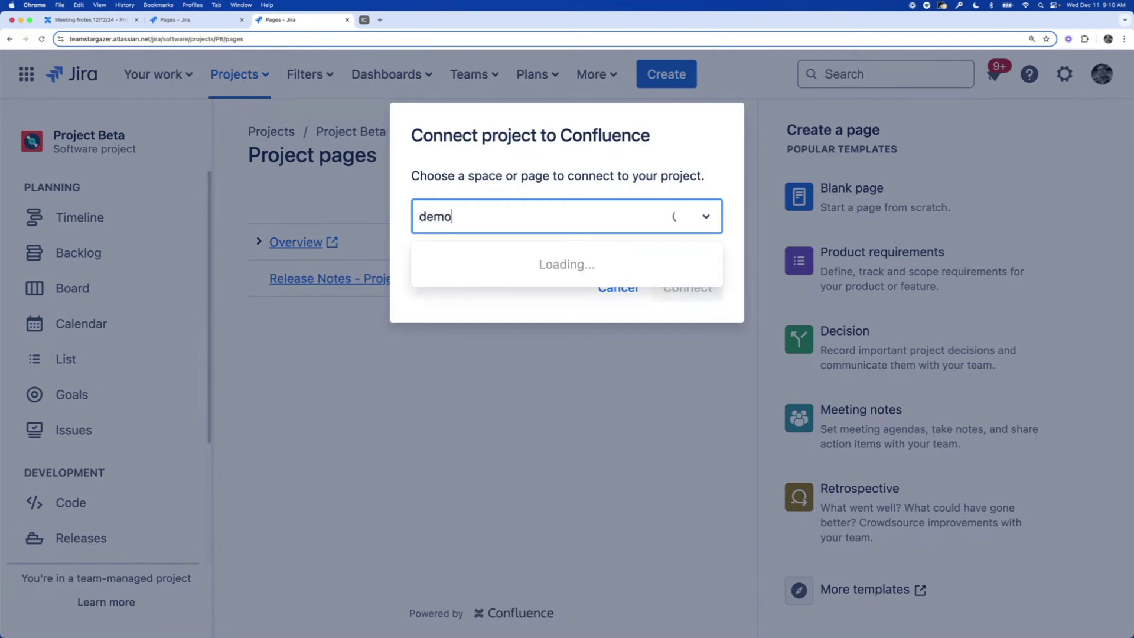
pyautogui.click(552, 290)
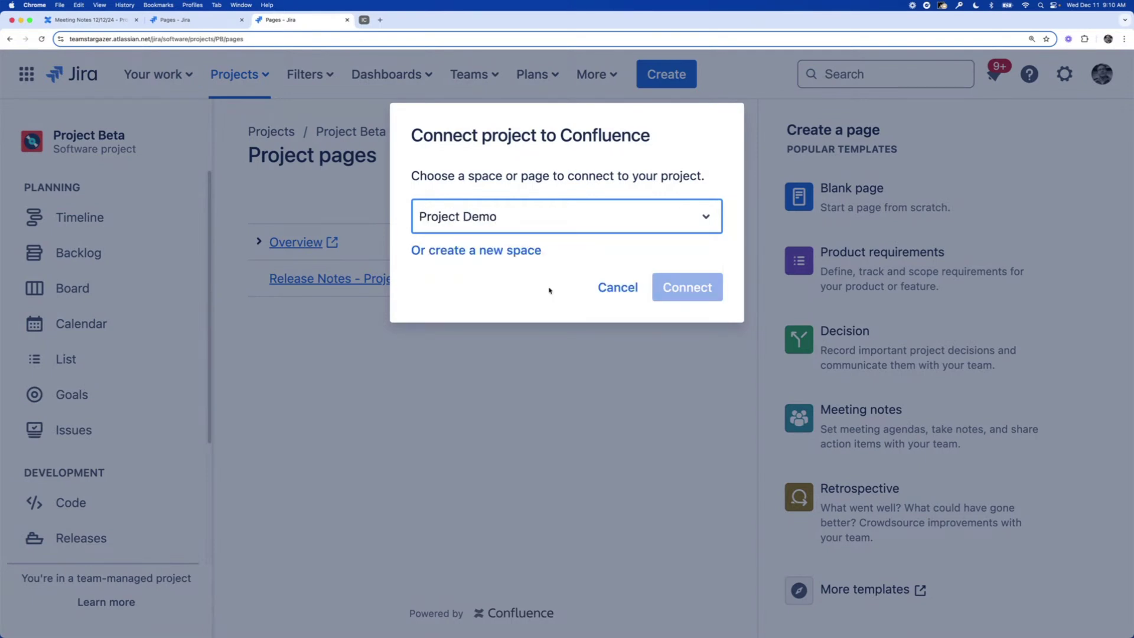
pyautogui.click(674, 291)
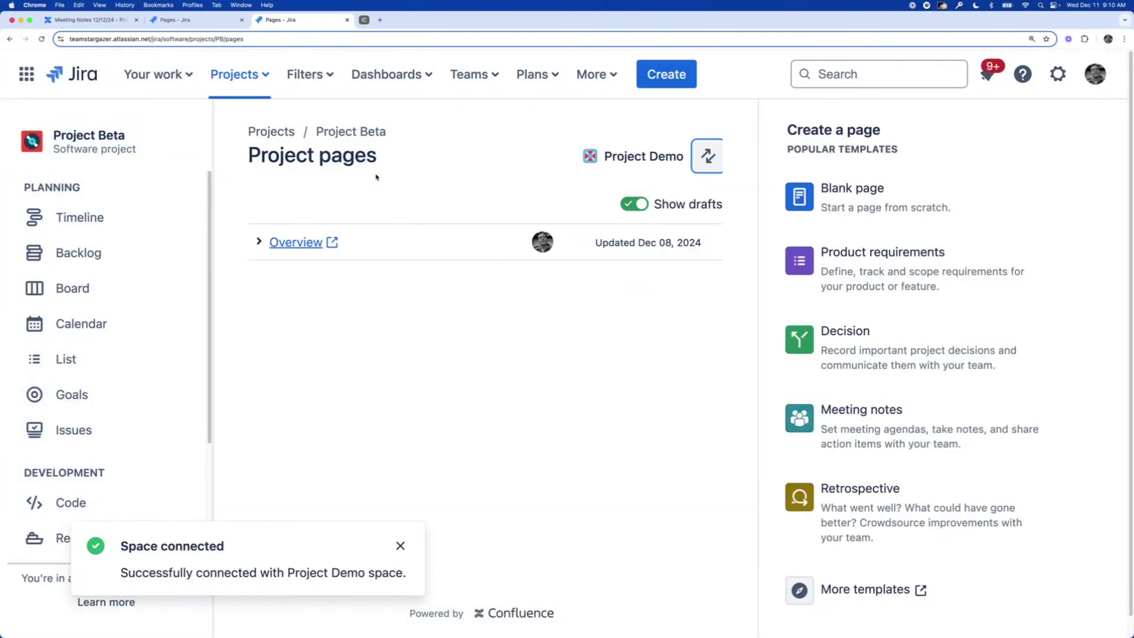
pyautogui.click(260, 242)
pyautogui.click(261, 241)
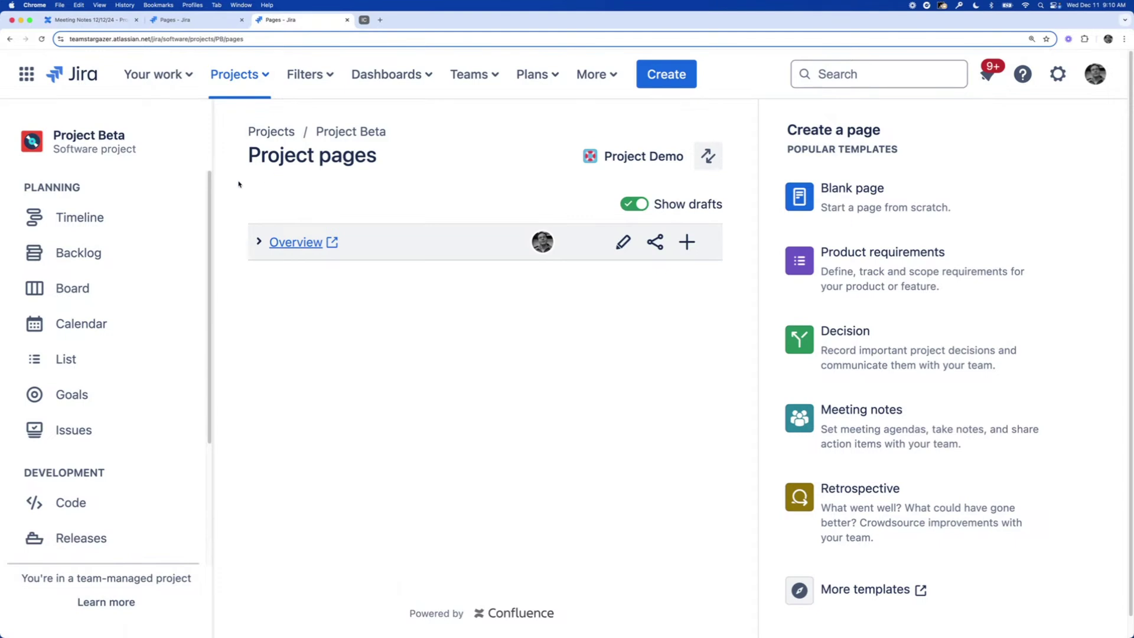
# Close the Project Beta tab and return to Project Demo's project pages with the project list dismissed
pyautogui.click(198, 24)
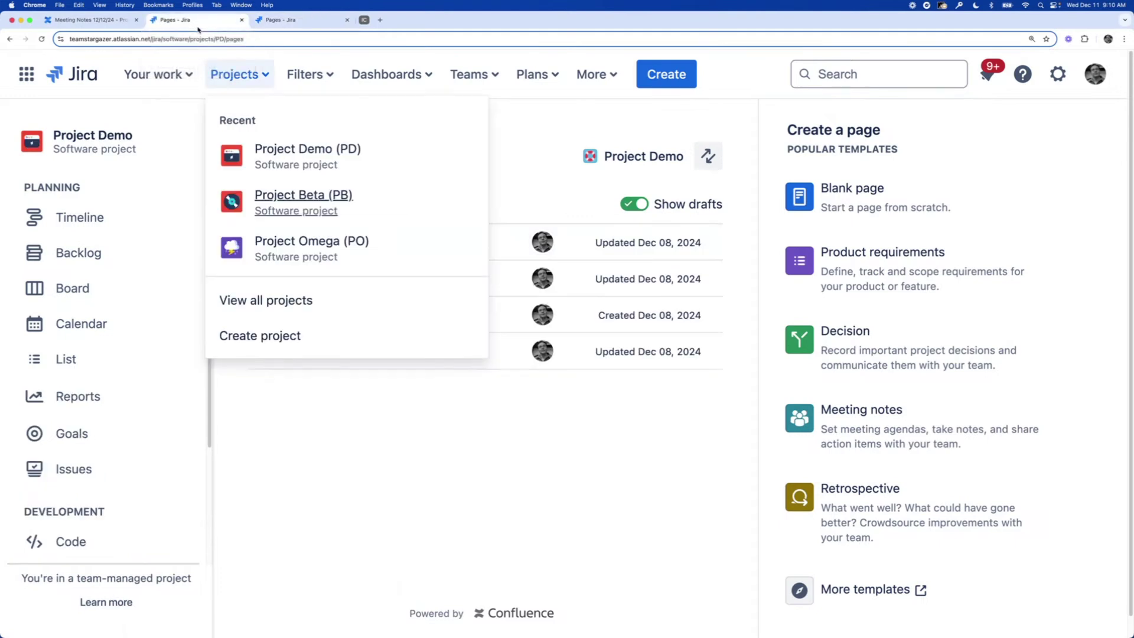
pyautogui.click(346, 20)
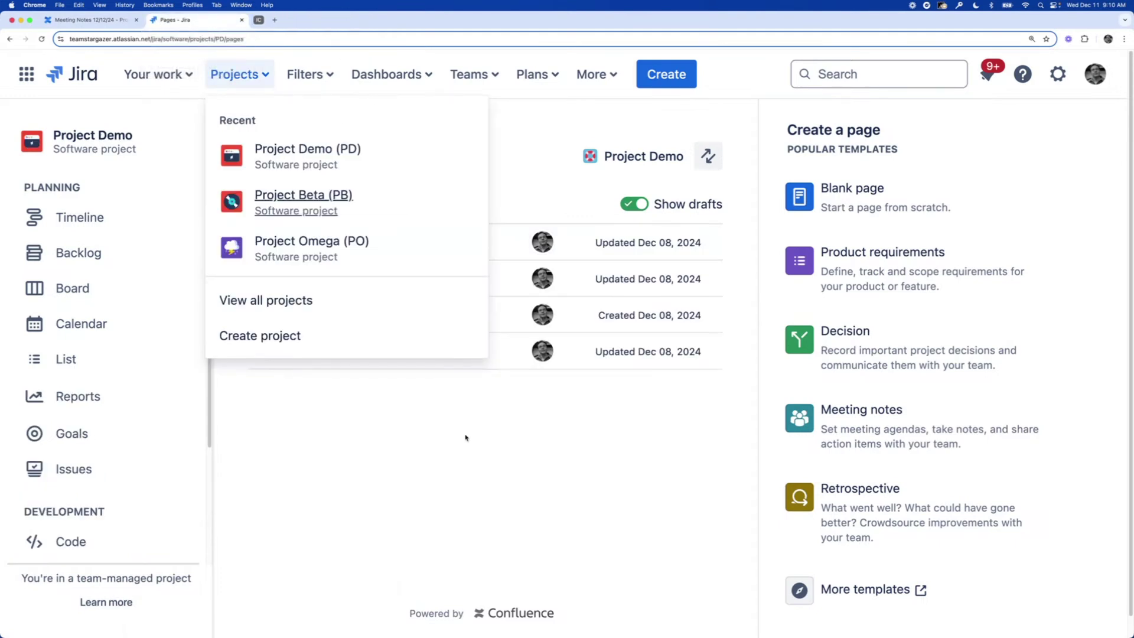
pyautogui.click(472, 483)
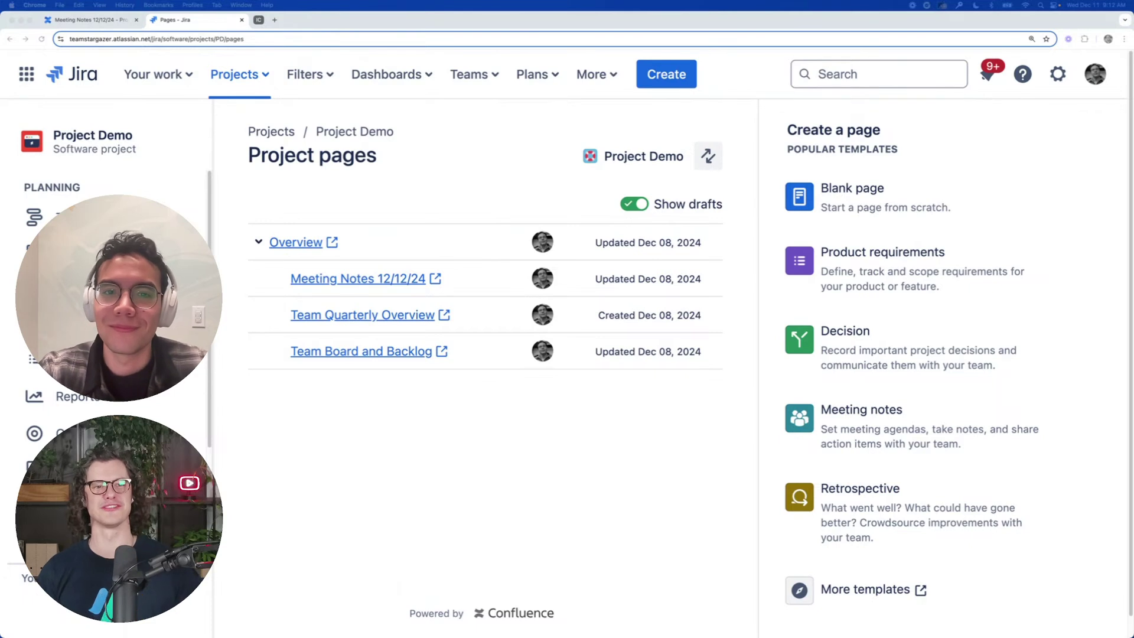
# From Project Demo's sprint board, open the Fix mobile bug issue (PD-1) in full view in its own tab
pyautogui.click(285, 439)
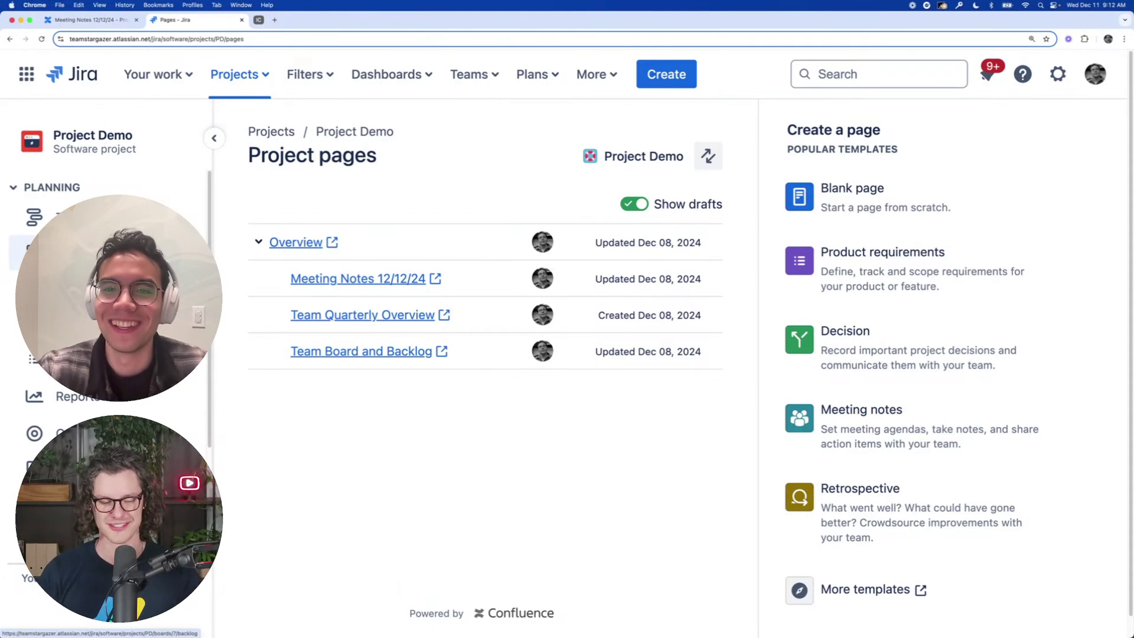
pyautogui.click(65, 251)
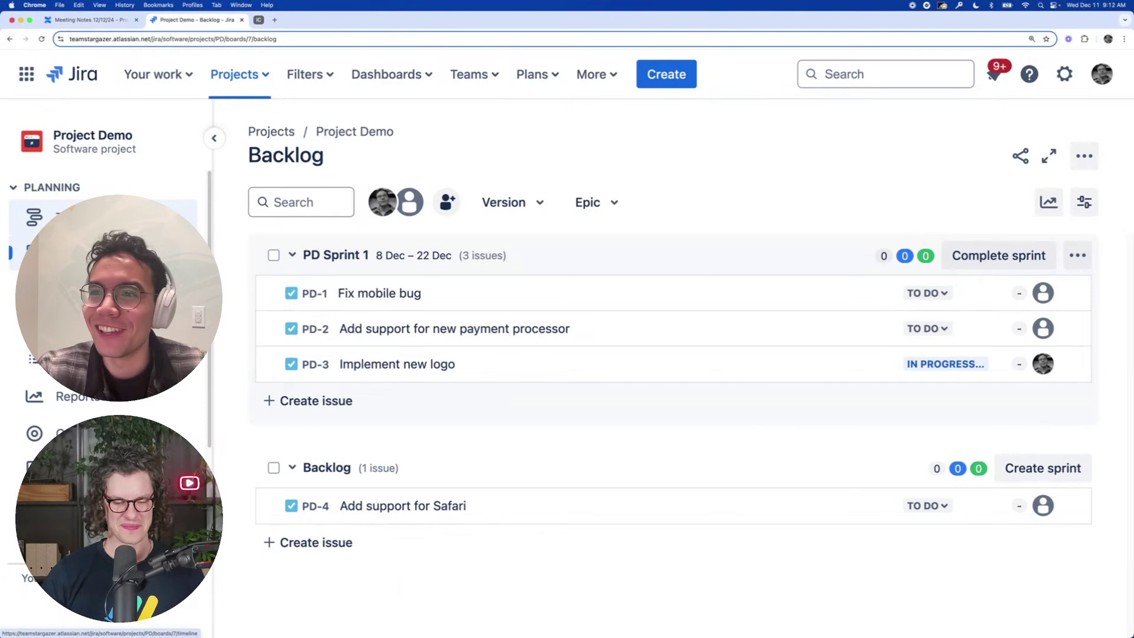
pyautogui.click(65, 288)
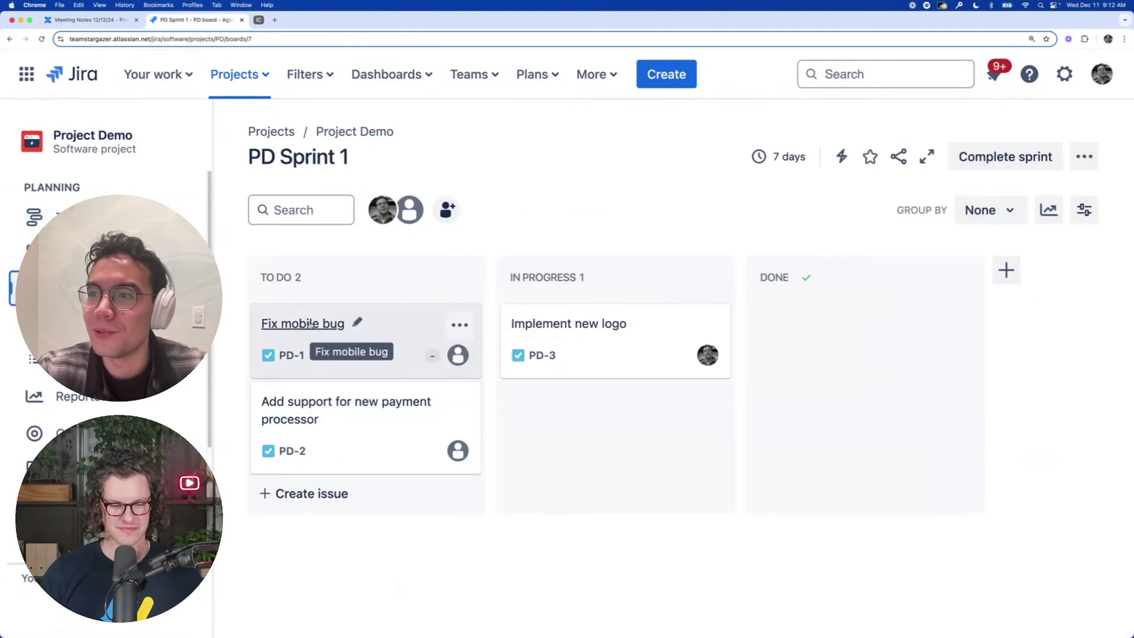
pyautogui.click(310, 324)
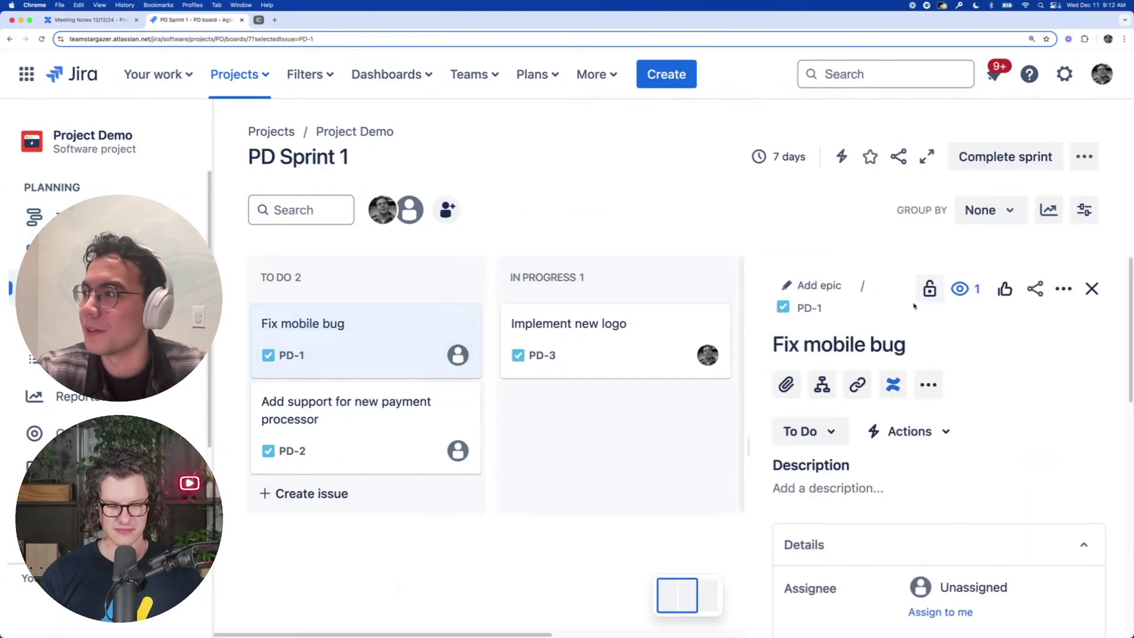
pyautogui.click(809, 308)
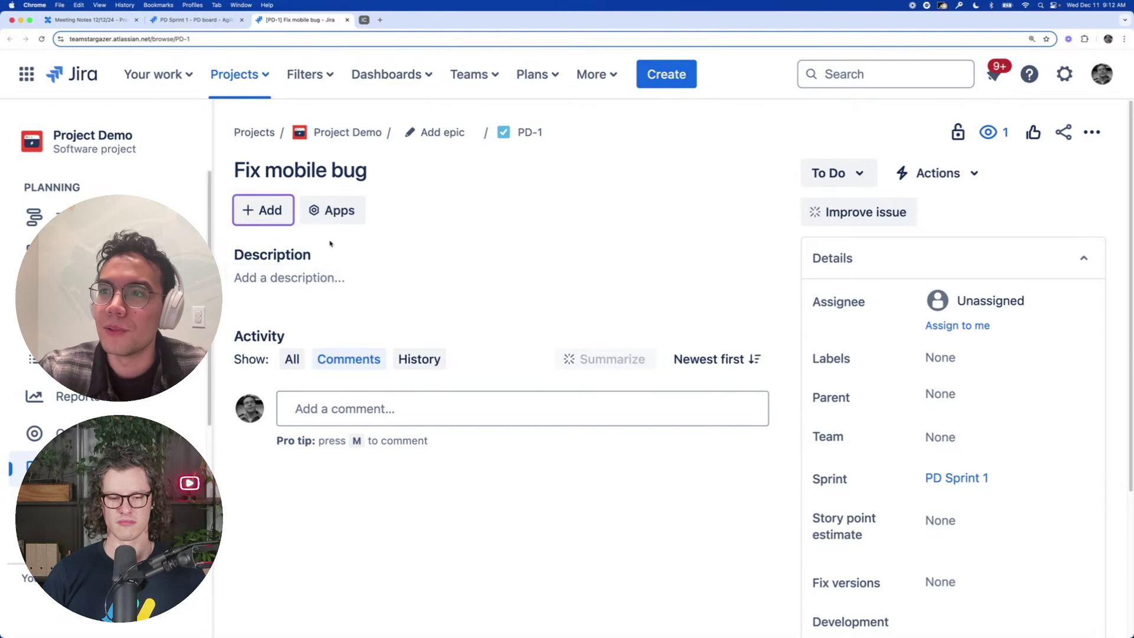
# Create a new Confluence page from the Fix mobile bug issue, titled "Spec details for issue" with the body text "Details"
pyautogui.click(273, 216)
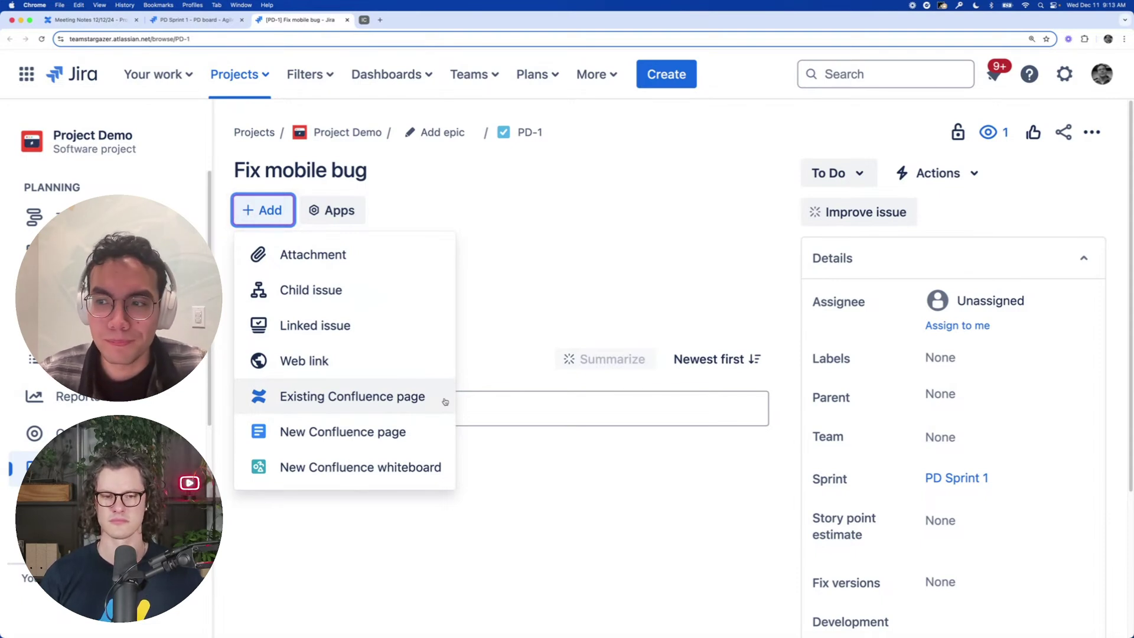
pyautogui.click(420, 431)
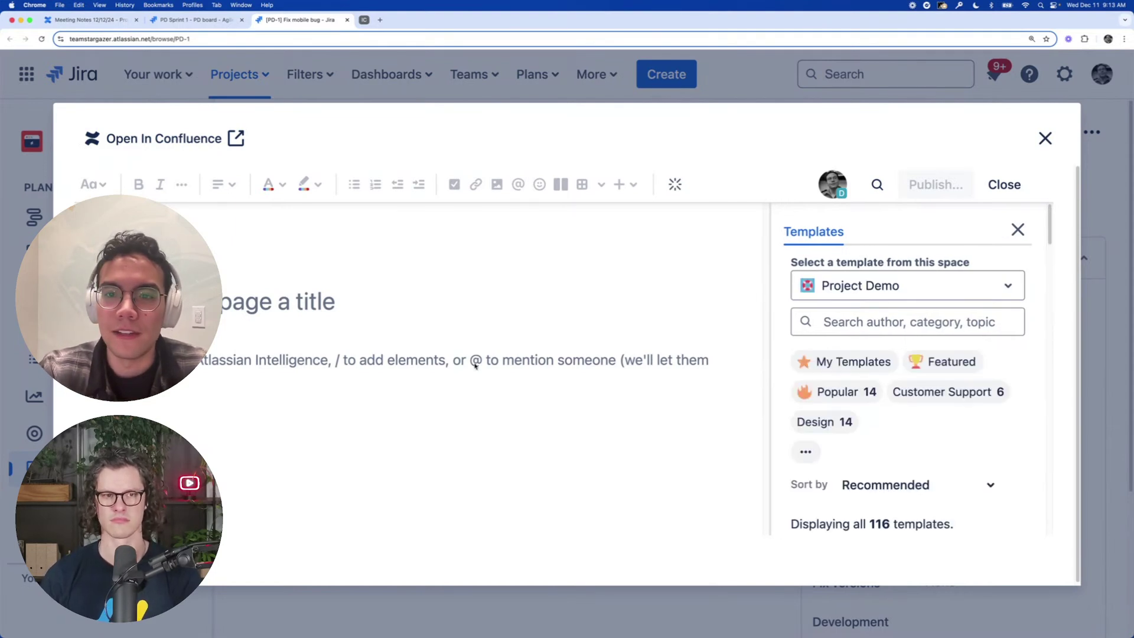
pyautogui.moveTo(334, 294)
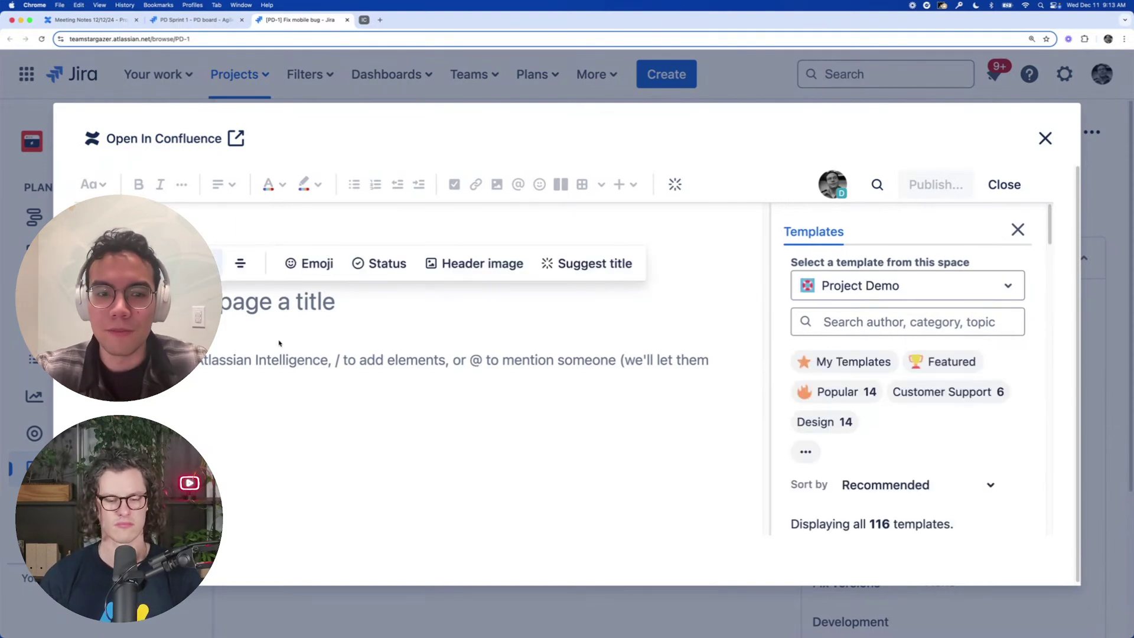
pyautogui.write('Fix')
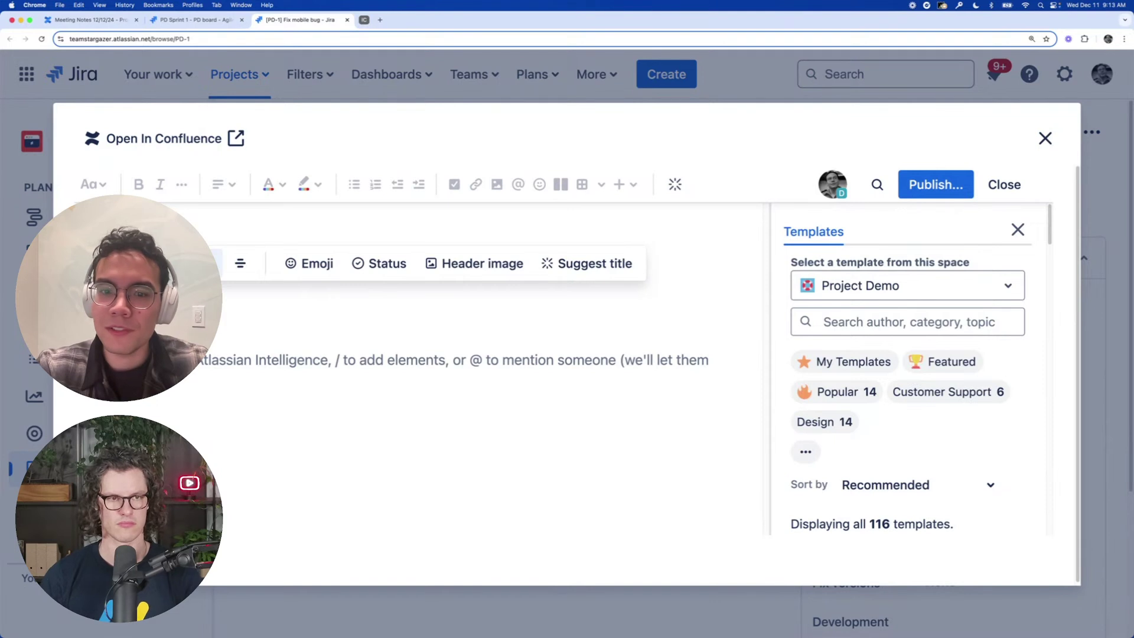
pyautogui.write('ails for issue')
pyautogui.press('Return')
pyautogui.write('Details')
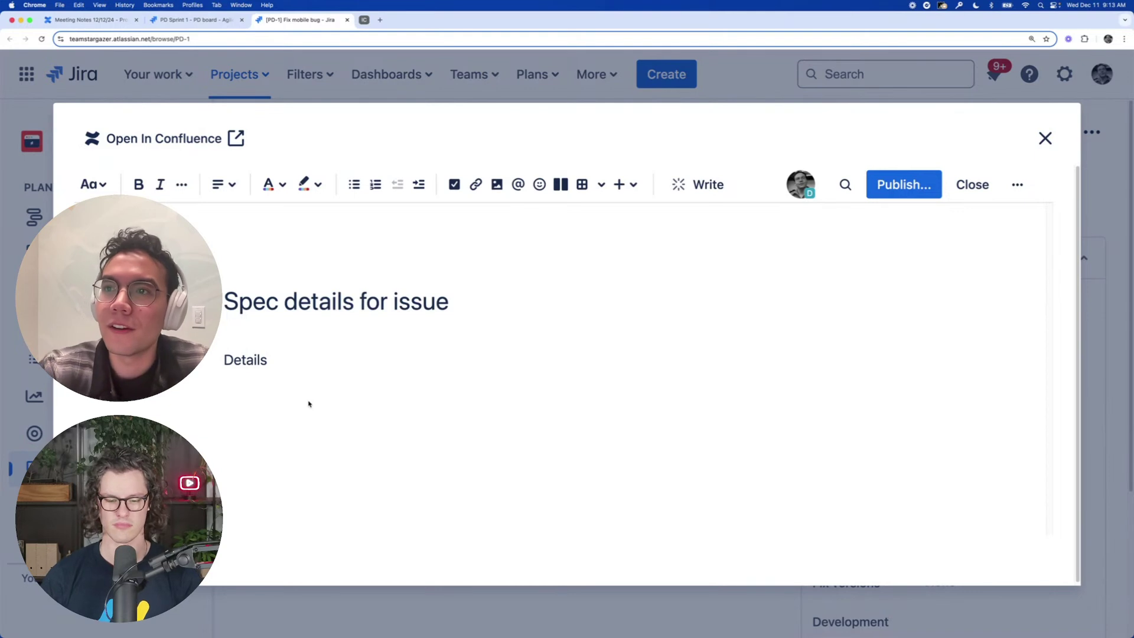
pyautogui.moveTo(284, 302)
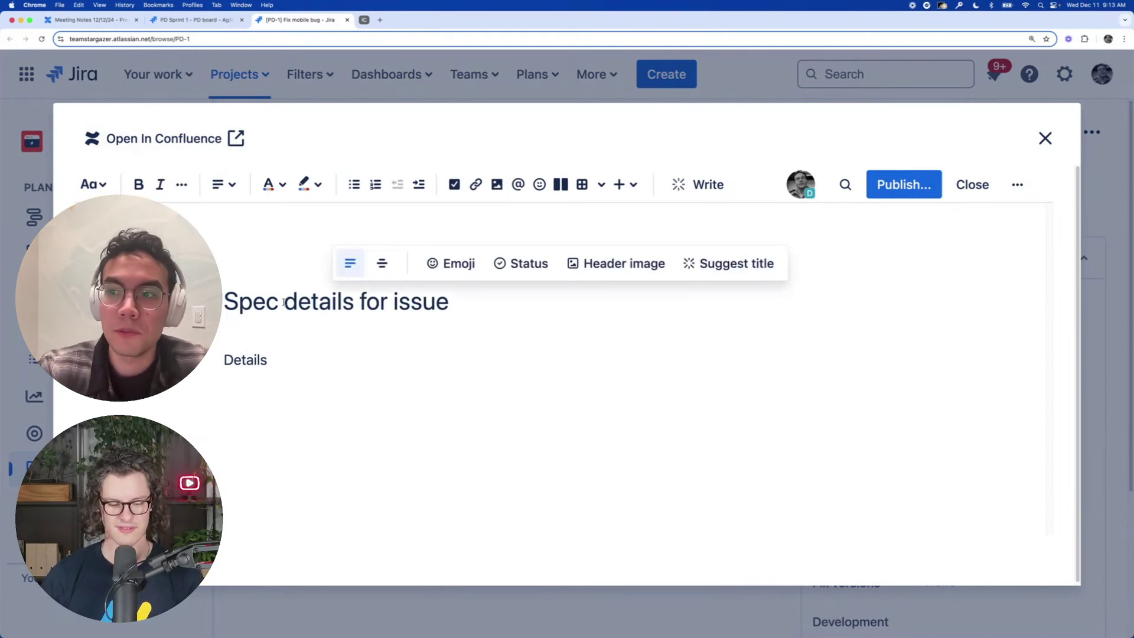
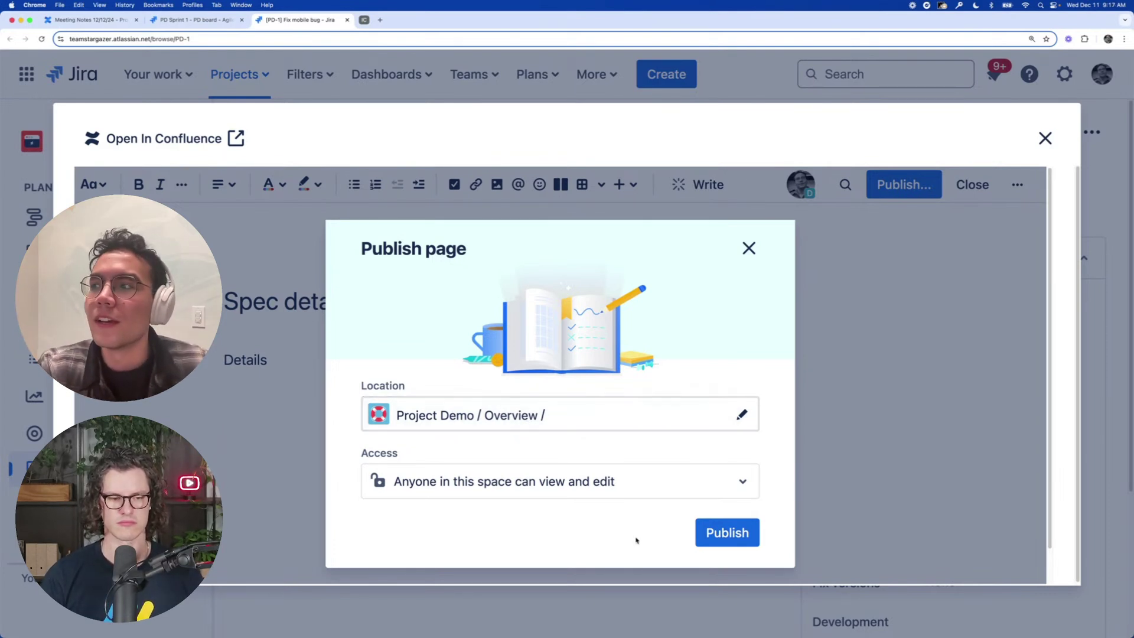
# Publish the page under Project Demo / Overview with view and edit access for anyone in the space, and close its preview
pyautogui.scroll(-1, 656, 540)
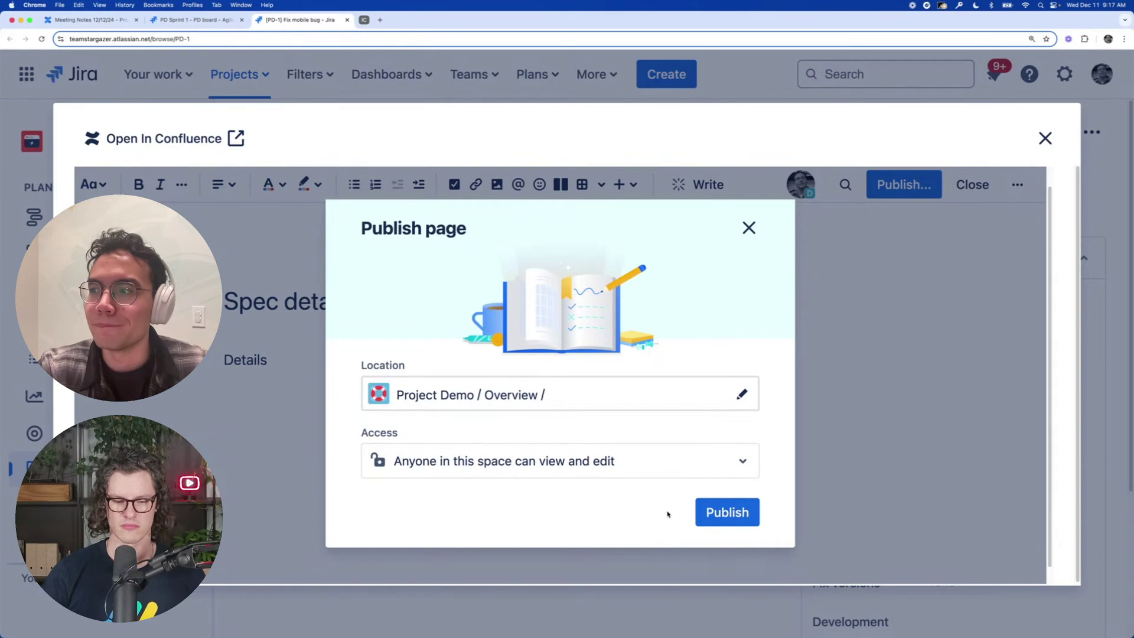
pyautogui.click(720, 511)
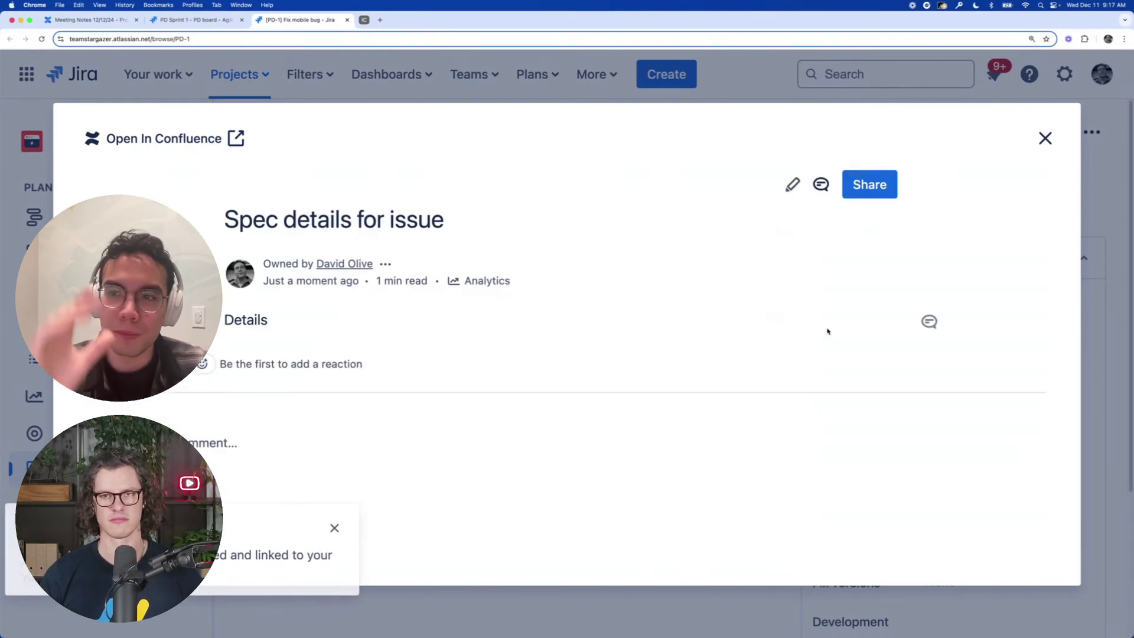
pyautogui.click(400, 527)
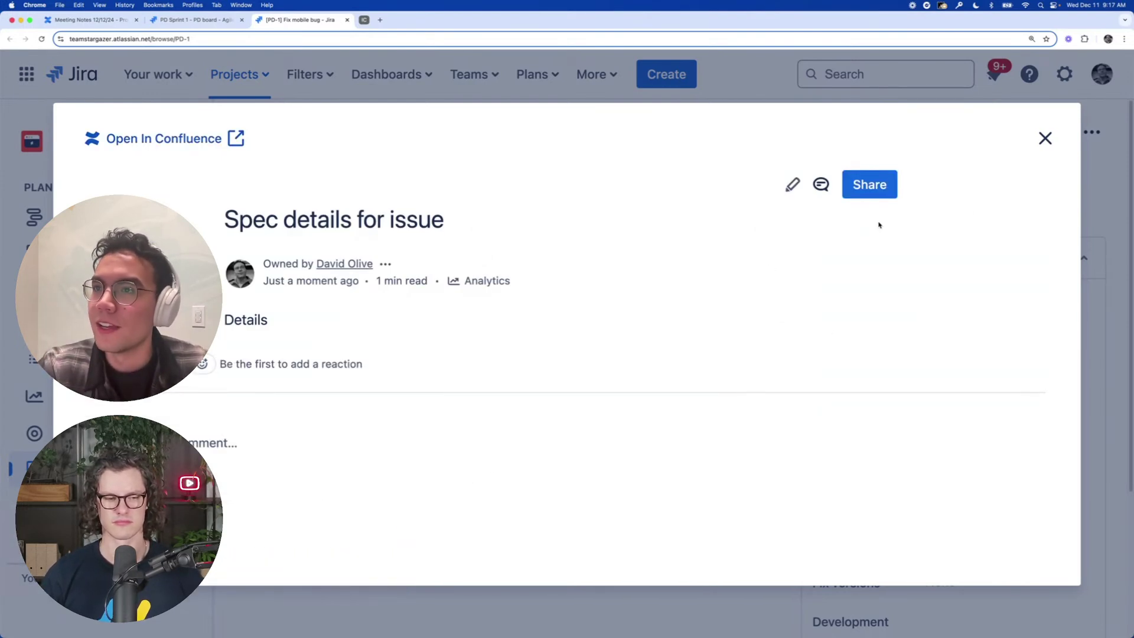
pyautogui.click(1043, 139)
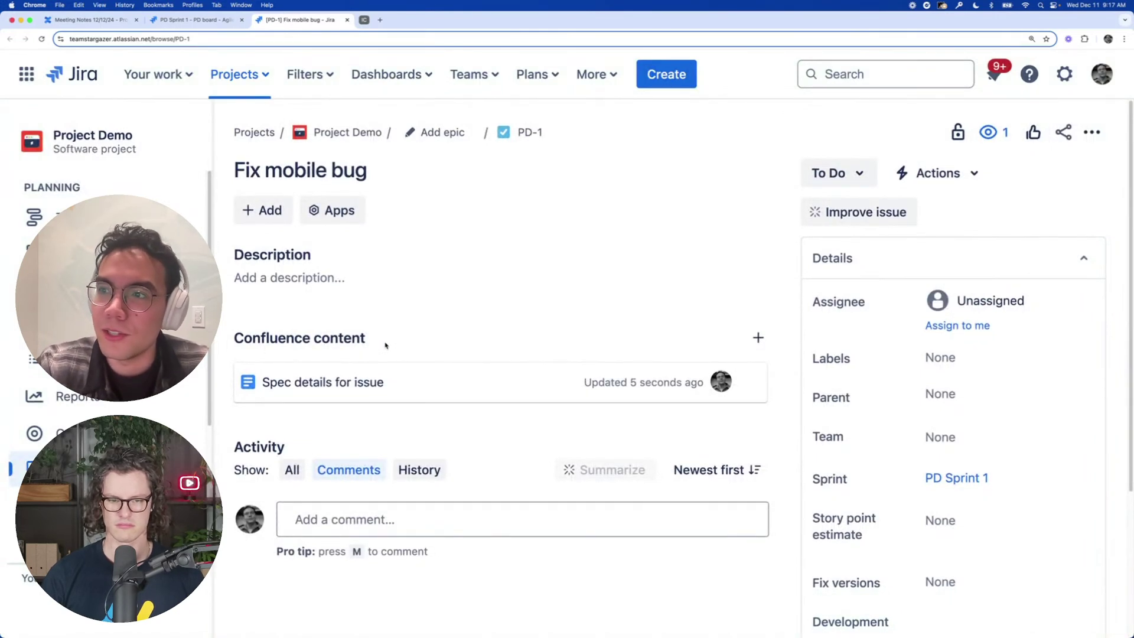
# View the linked "Spec details for issue" page from the issue's Confluence content and return to the issue without editing its description
pyautogui.moveTo(386, 345); pyautogui.dragTo(246, 338)
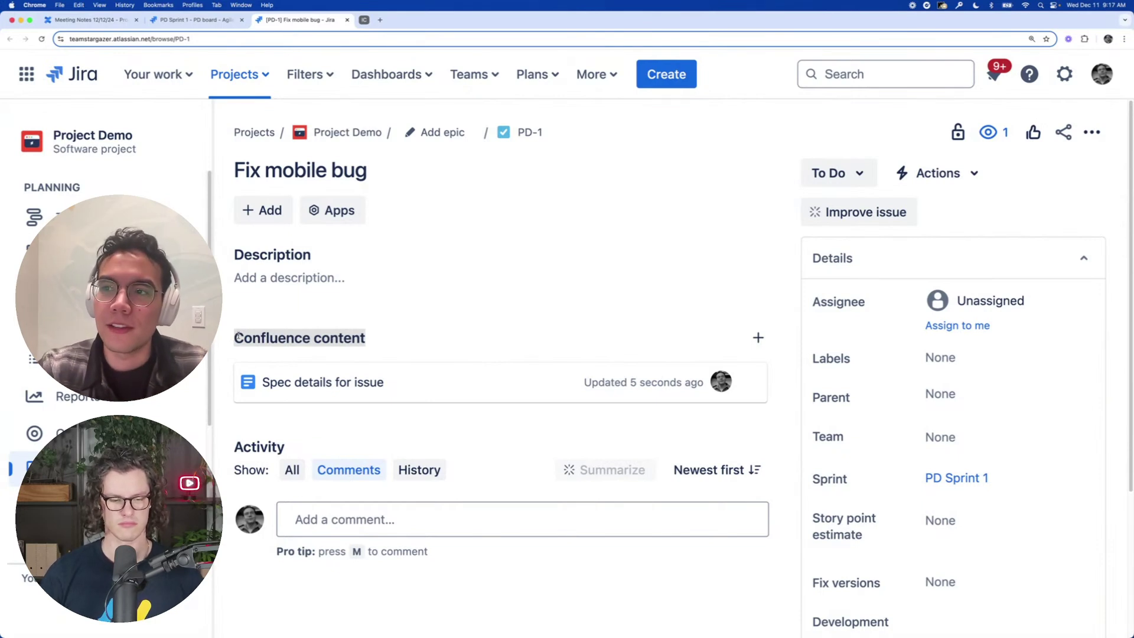
pyautogui.click(238, 337)
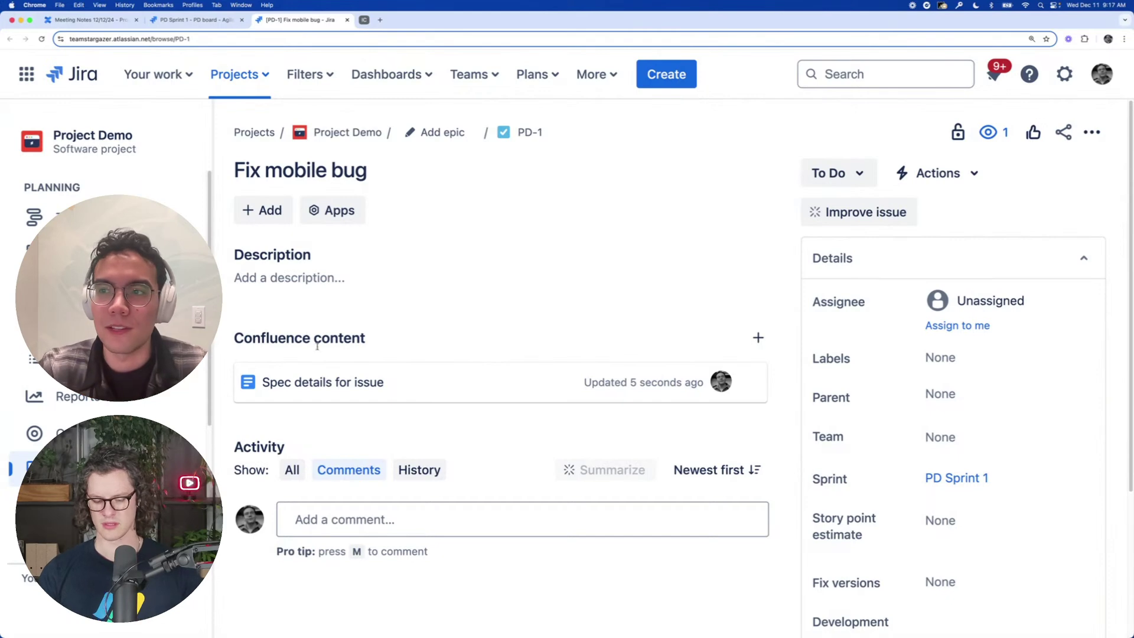
pyautogui.click(326, 382)
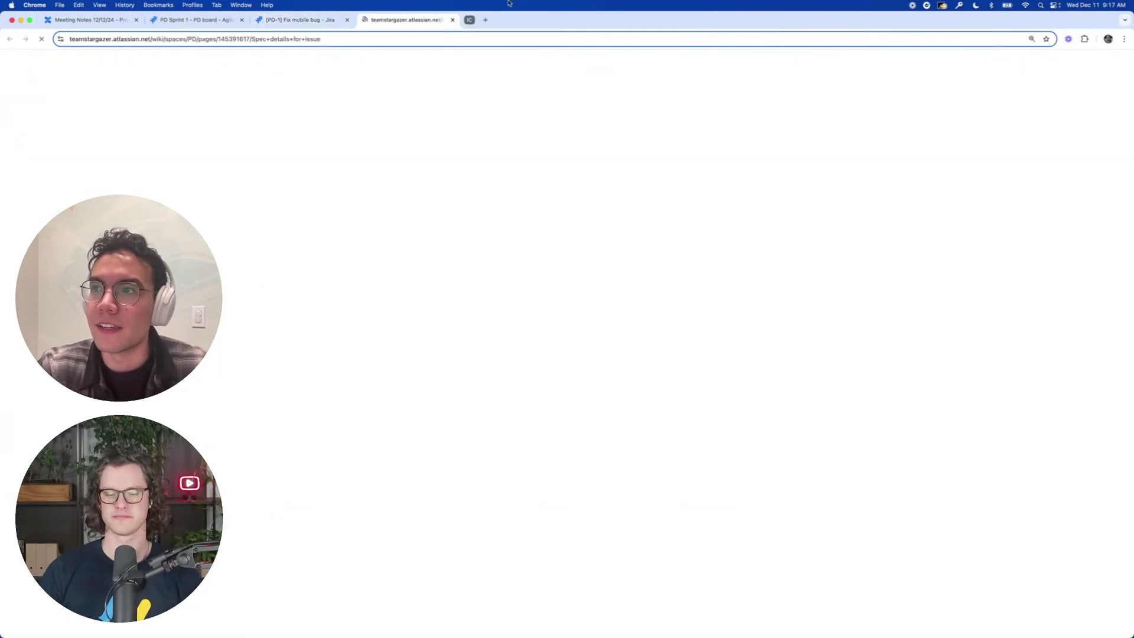
pyautogui.click(453, 19)
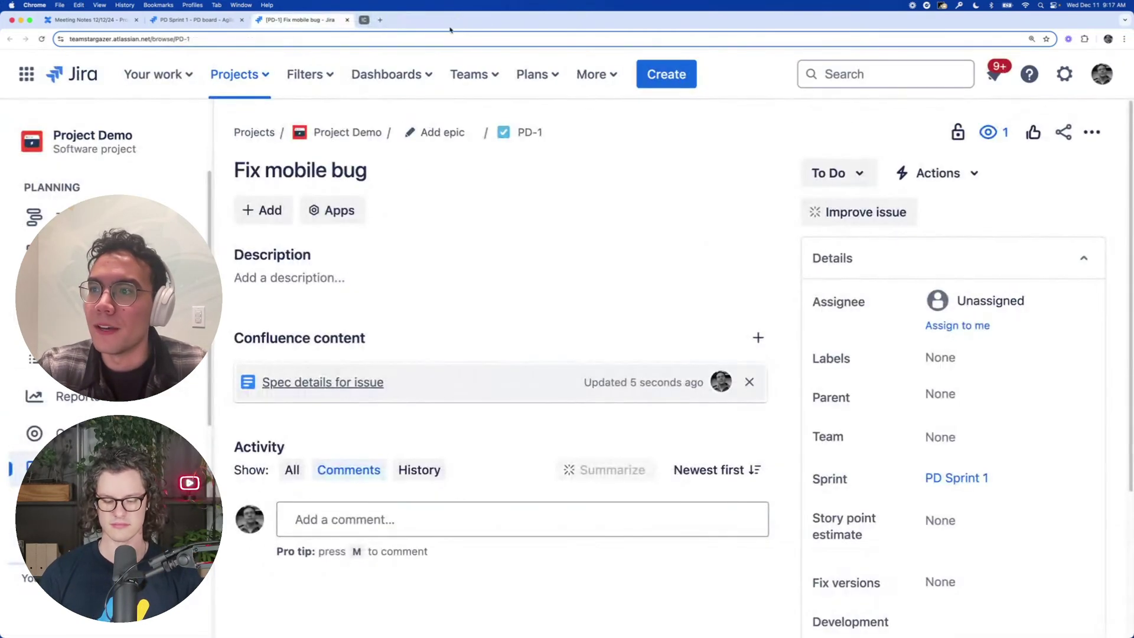
pyautogui.click(431, 382)
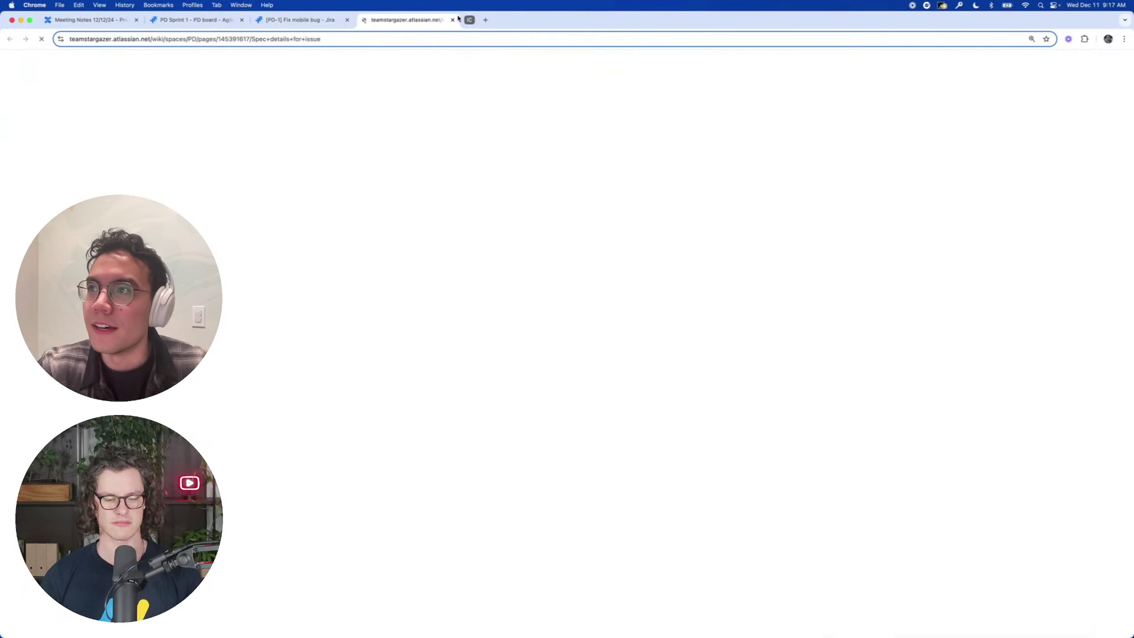
pyautogui.click(452, 20)
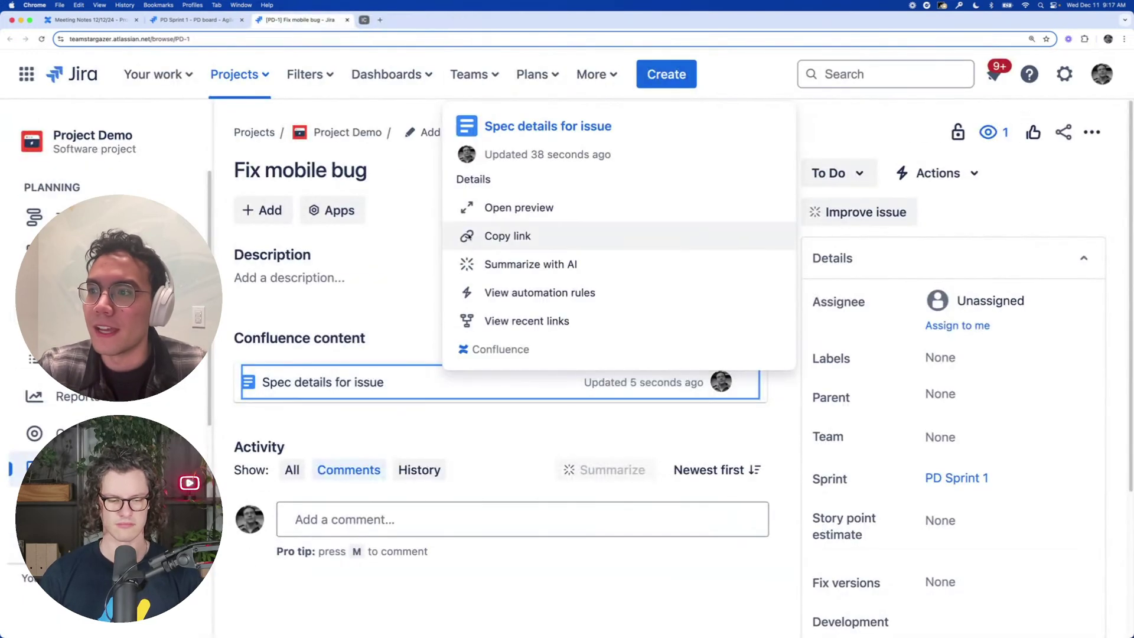
pyautogui.click(405, 275)
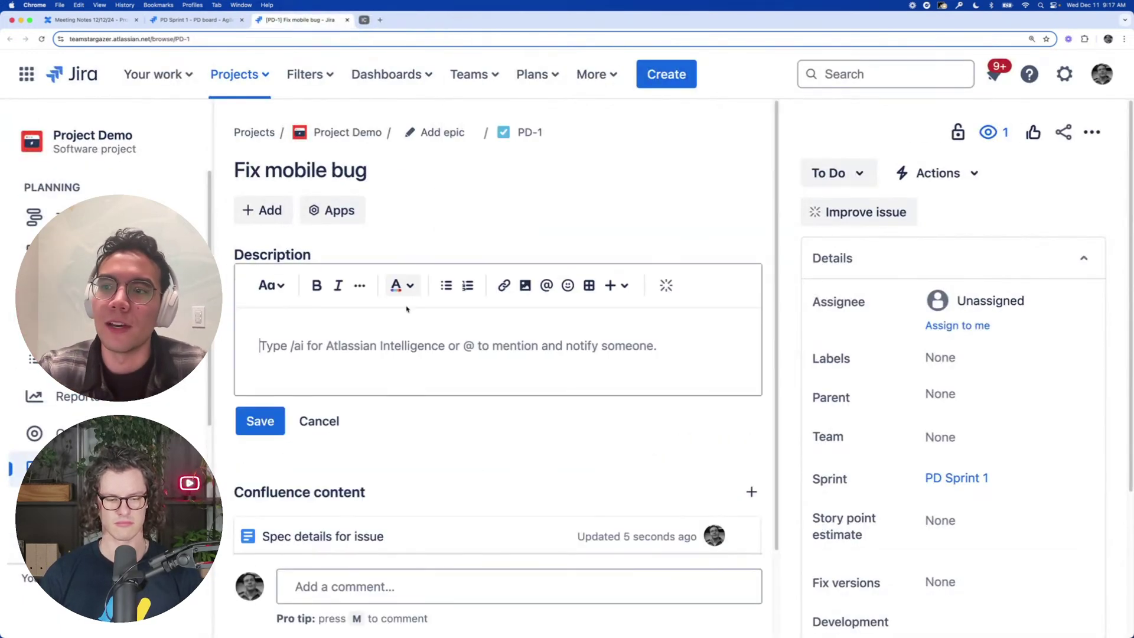
pyautogui.click(319, 421)
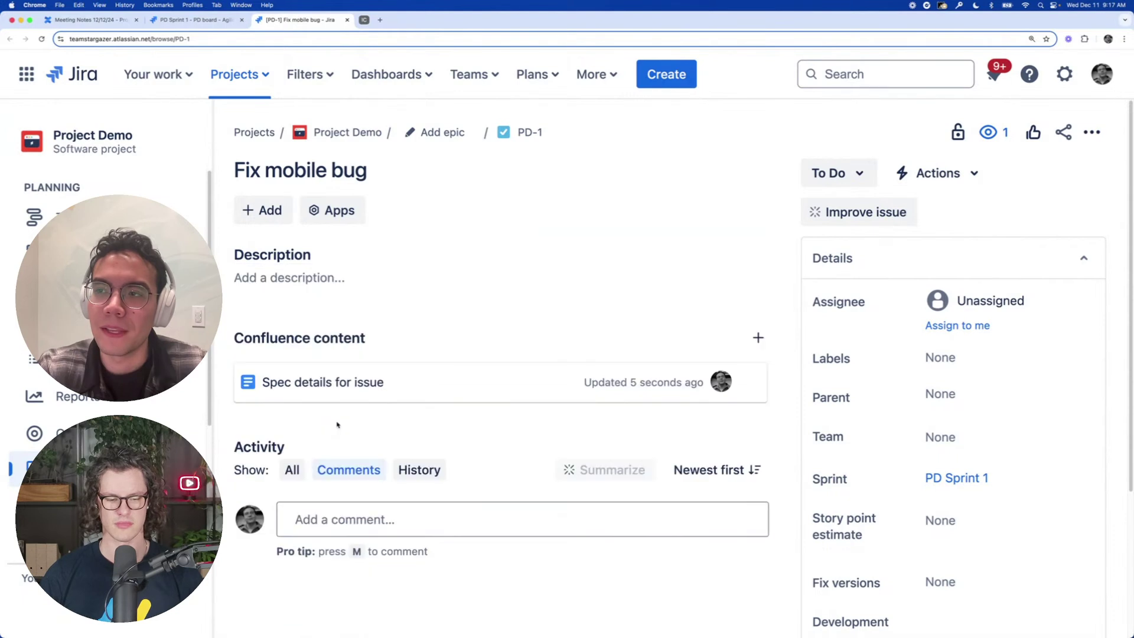
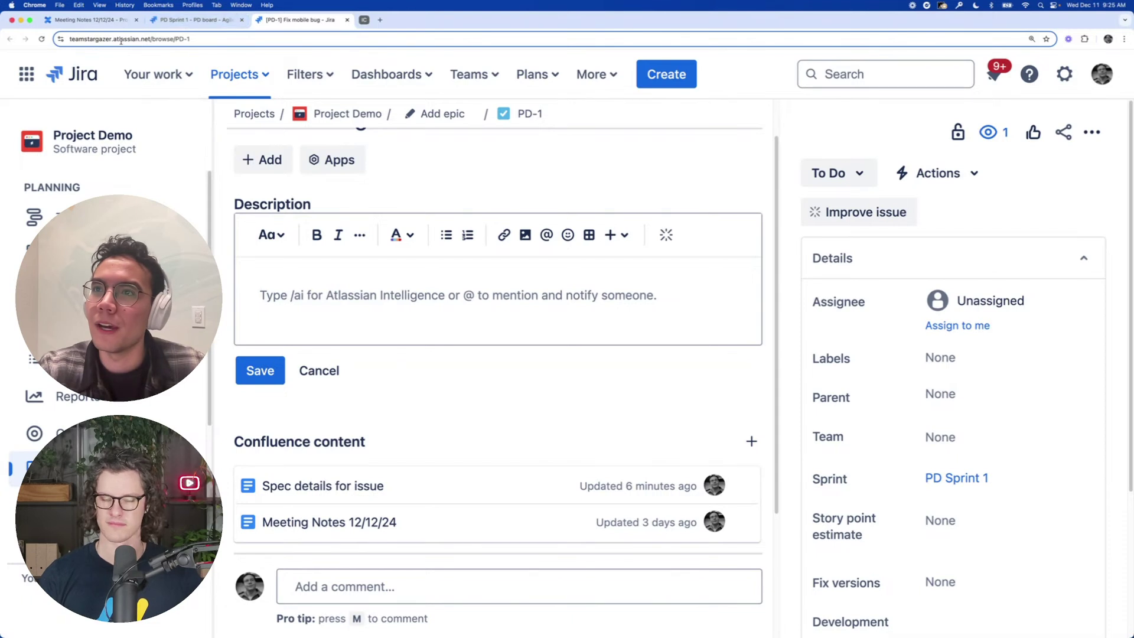
# Close the PD Sprint 1 board tab and switch to the Meeting Notes 12/12/24 page in Confluence
pyautogui.click(242, 19)
pyautogui.click(89, 20)
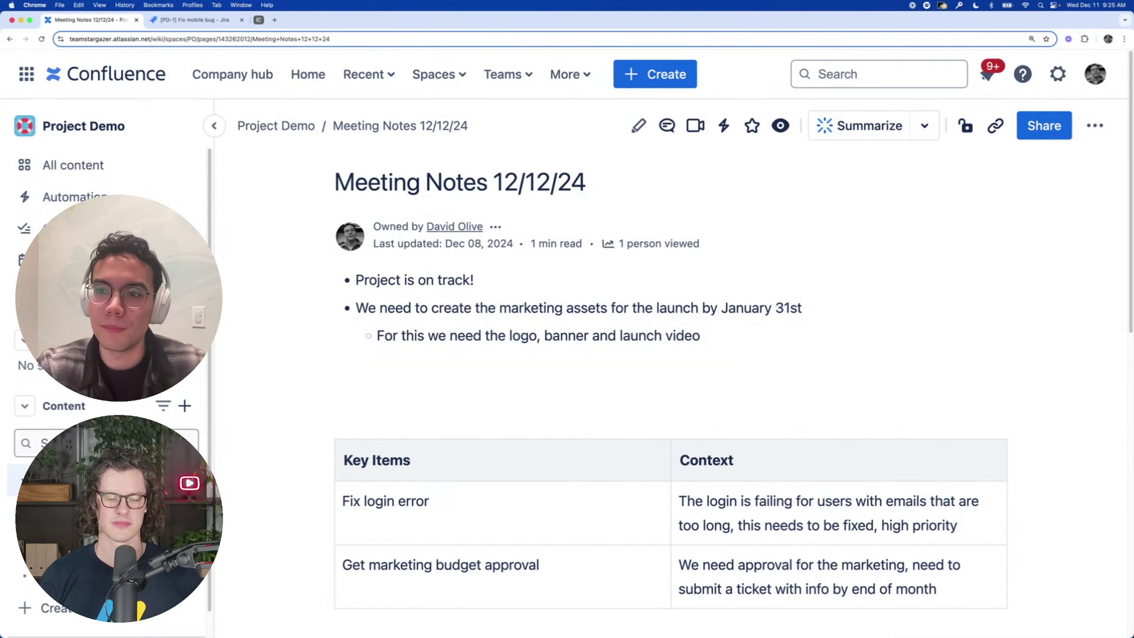
pyautogui.moveTo(88, 480)
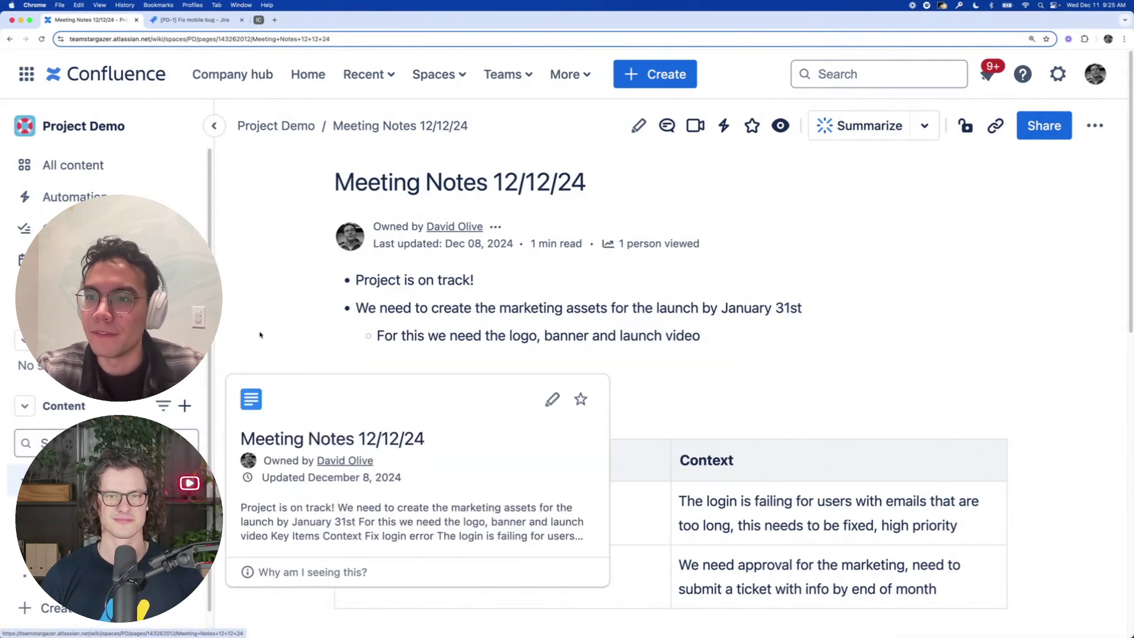
# Create a new page in the Project Demo Confluence space and title it "Issue Tracking"
pyautogui.scroll(-1, 283, 318)
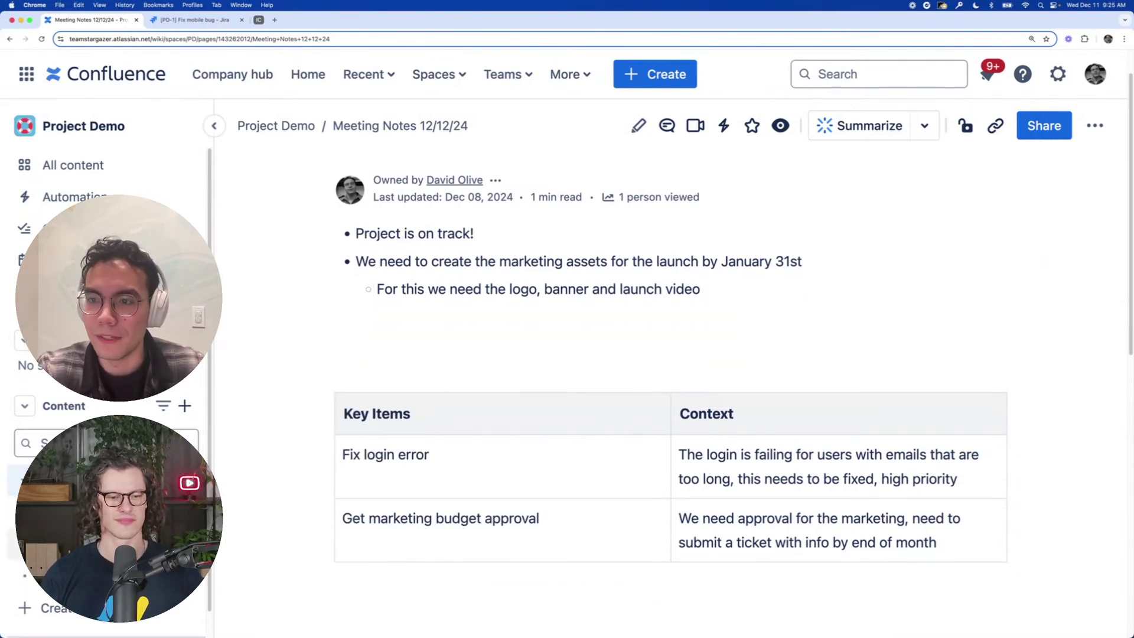
pyautogui.scroll(-1, 88, 472)
pyautogui.moveTo(41, 599)
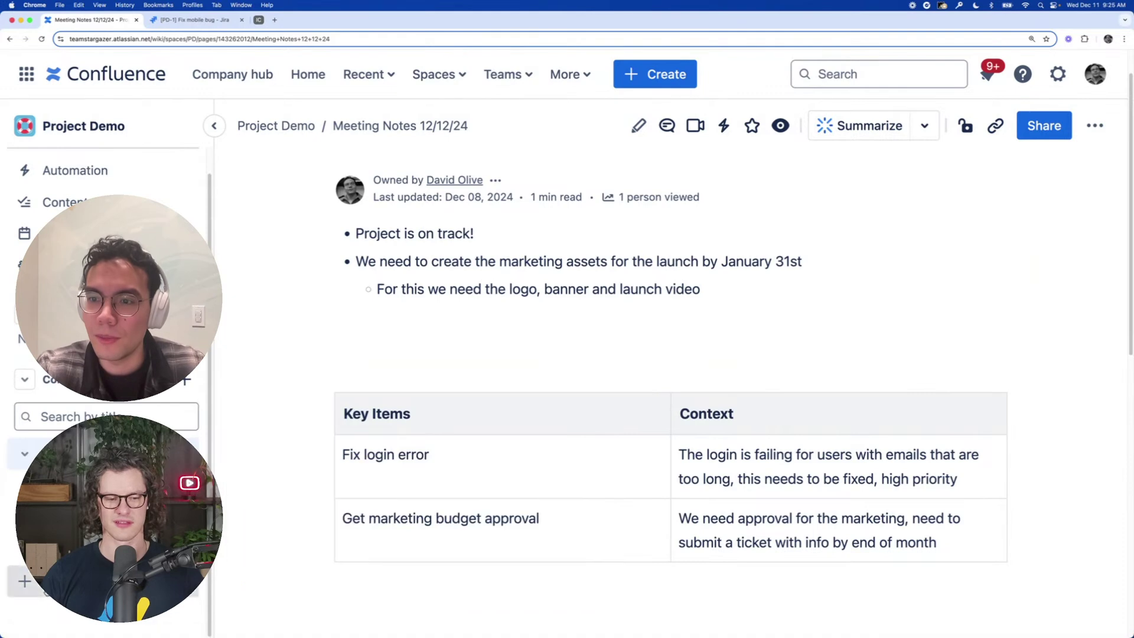
pyautogui.click(24, 580)
pyautogui.click(396, 539)
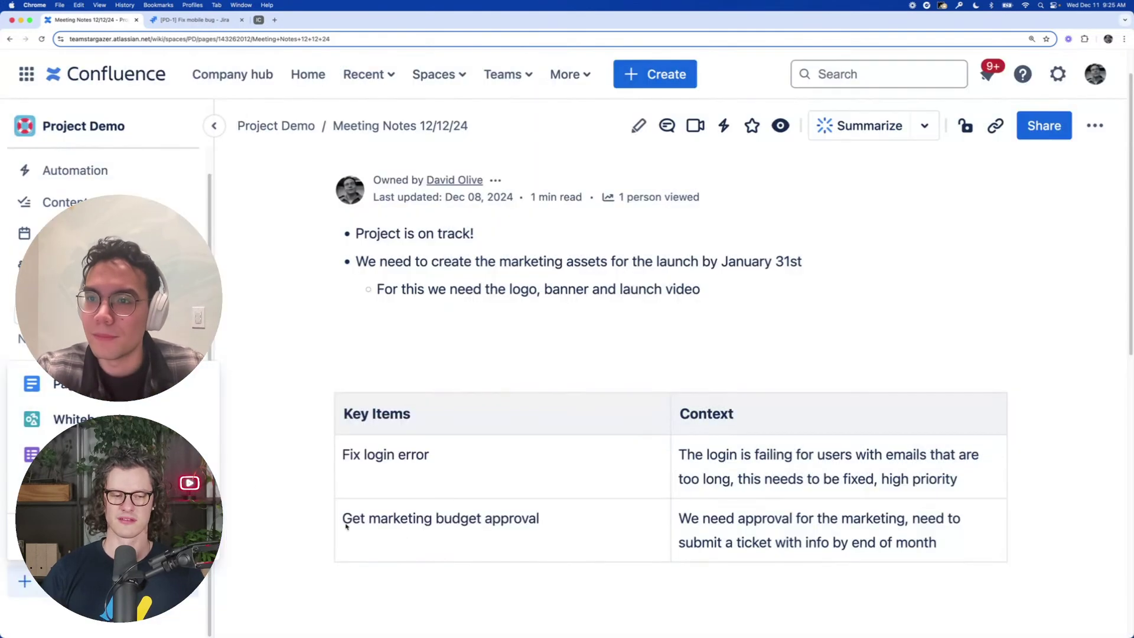
pyautogui.click(47, 384)
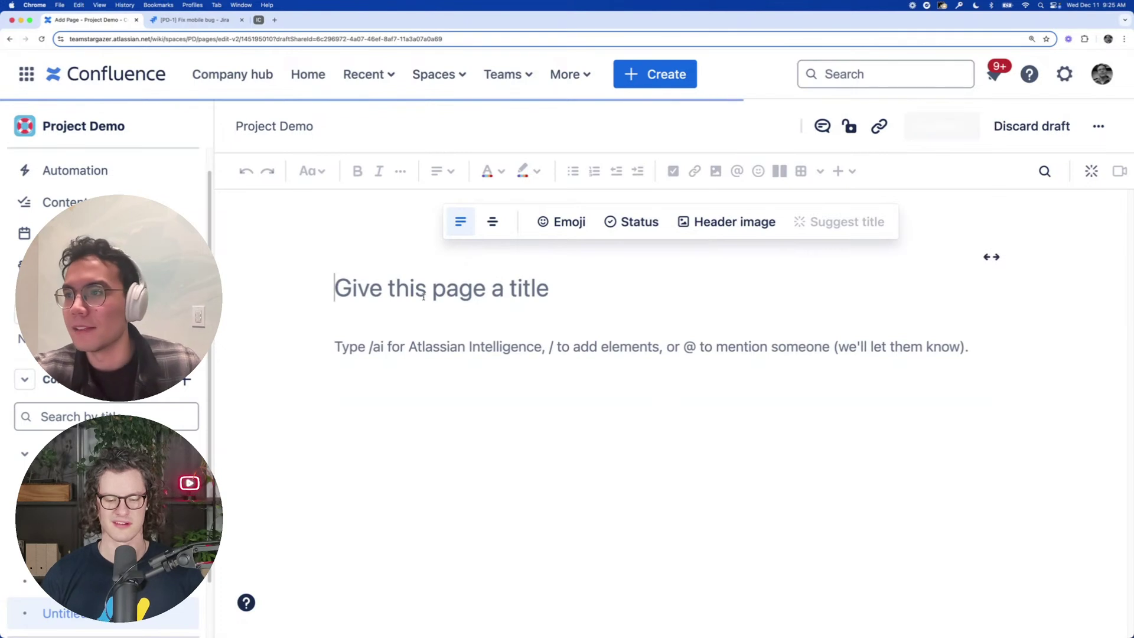
pyautogui.write('Iss')
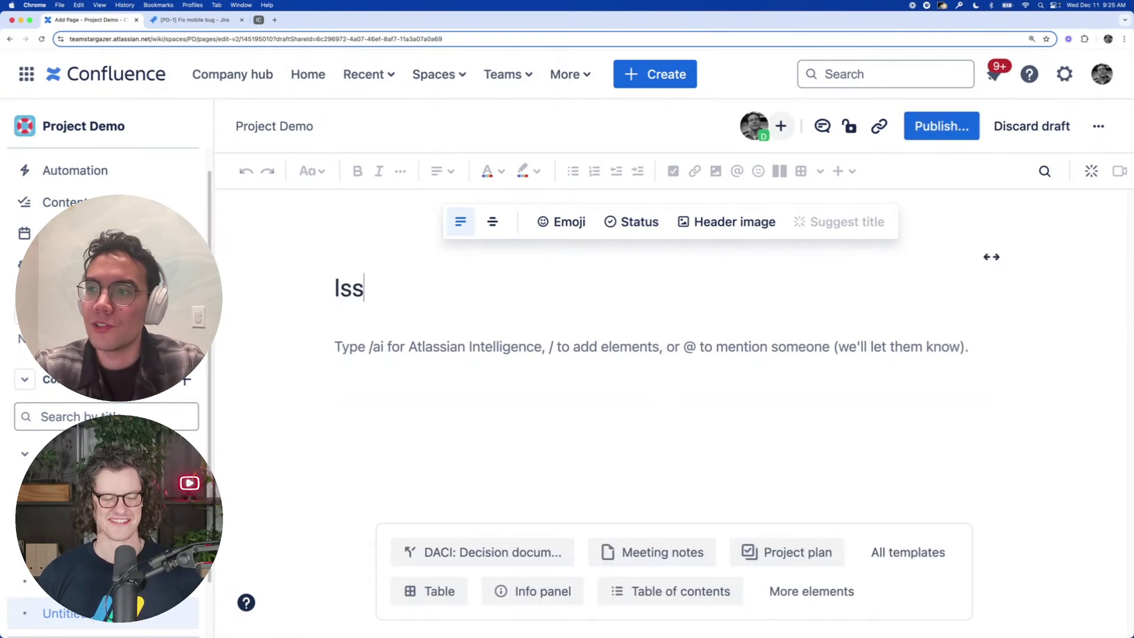
pyautogui.write('ue Tracking')
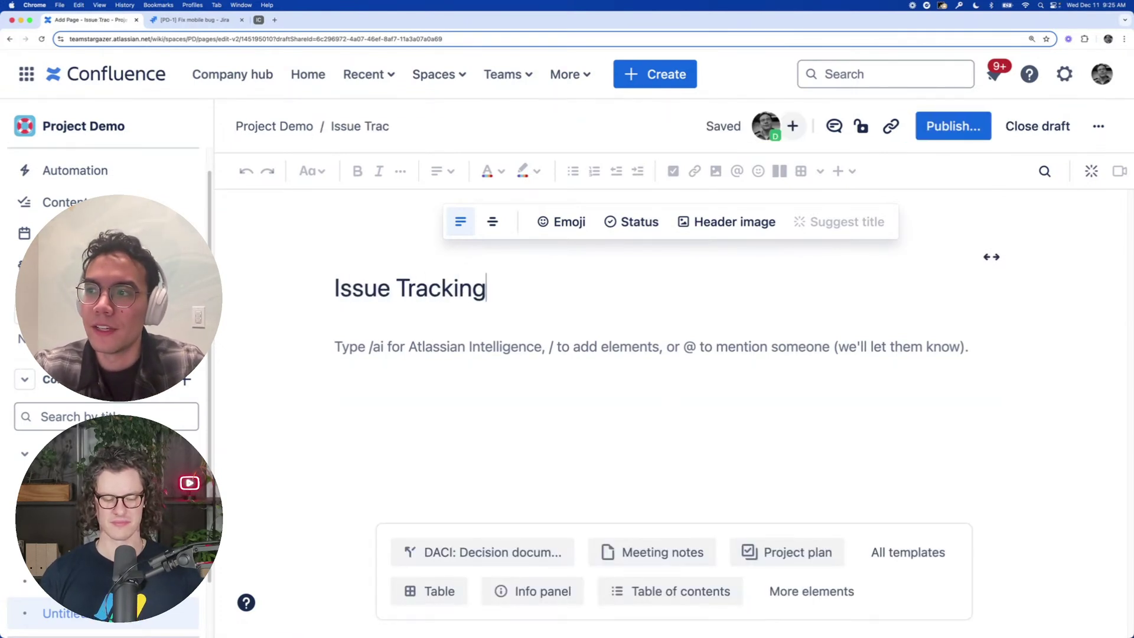
pyautogui.press('Return')
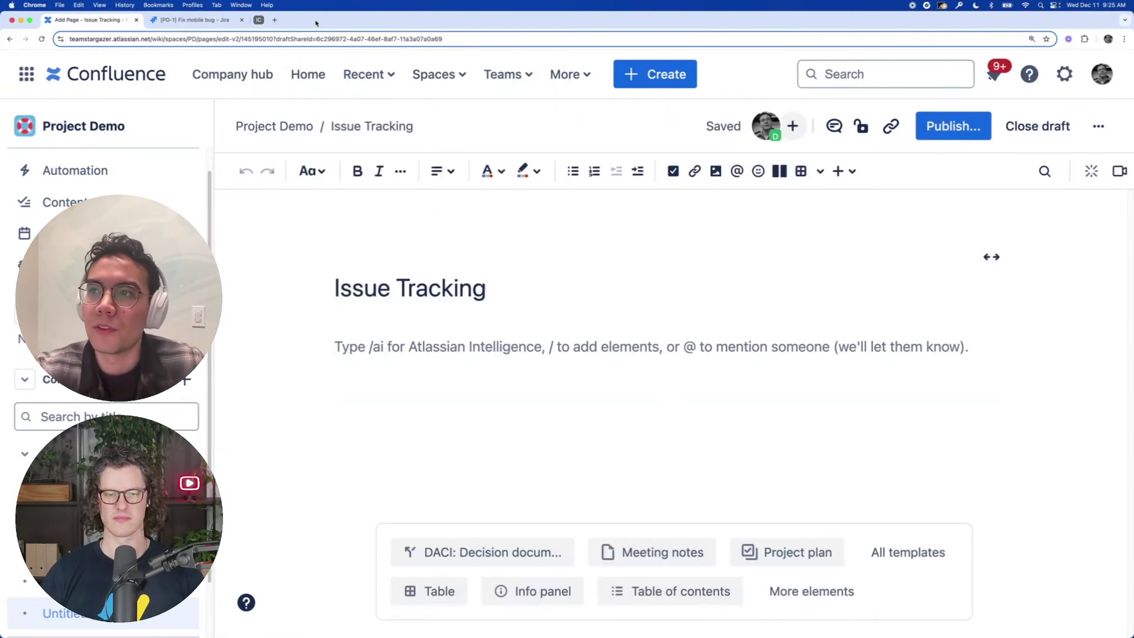
# Switch to Jira, open Project Demo's backlog and dismiss the smart links introduction
pyautogui.click(195, 20)
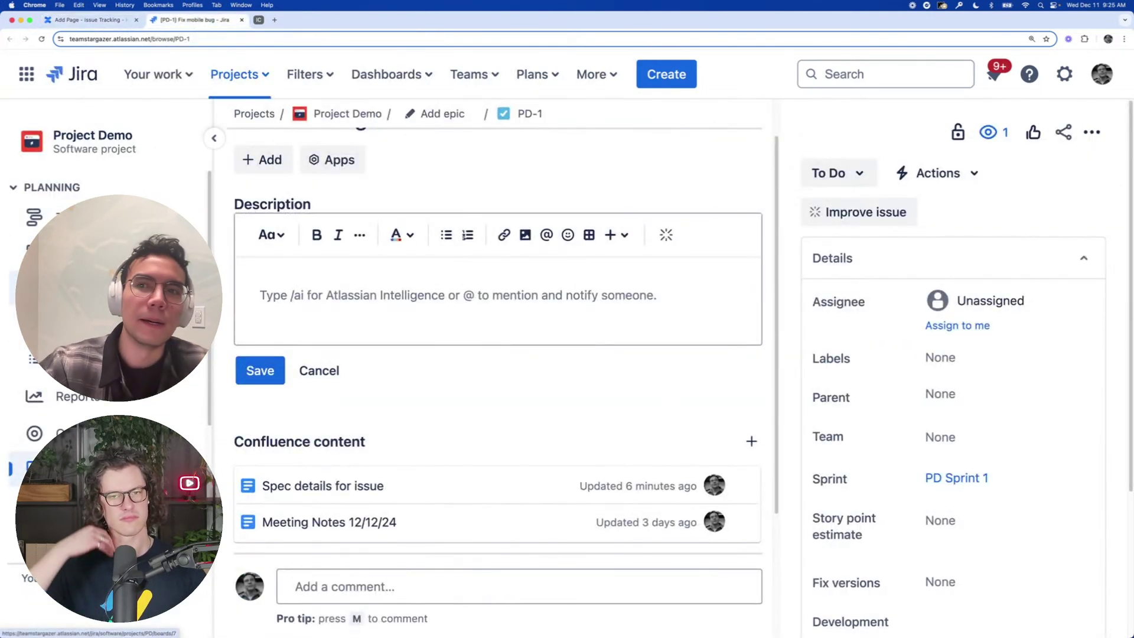
pyautogui.click(76, 253)
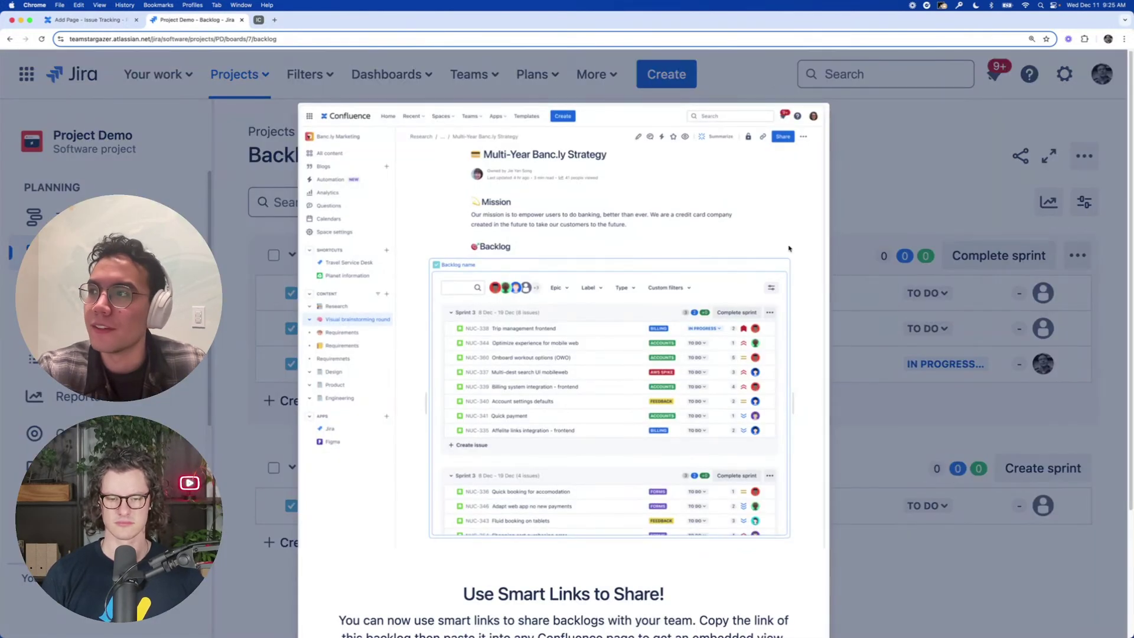
pyautogui.scroll(-3, 665, 437)
pyautogui.click(564, 535)
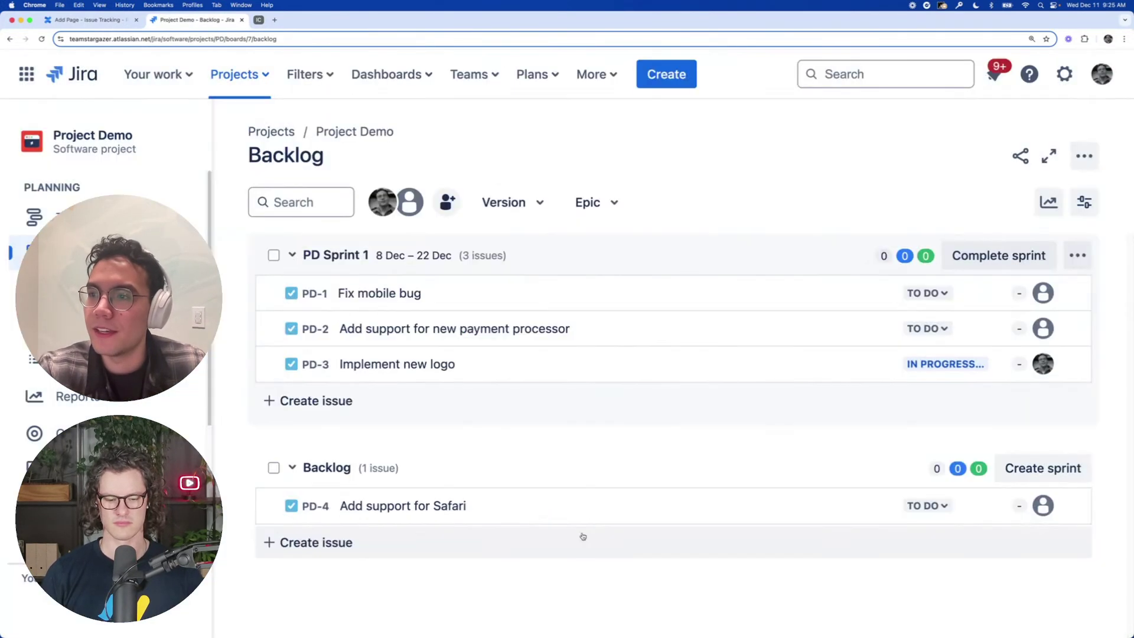
# Copy the issue link of Fix mobile bug (PD-1) from the backlog and return to the Issue Tracking draft in Confluence
pyautogui.rightClick(394, 301)
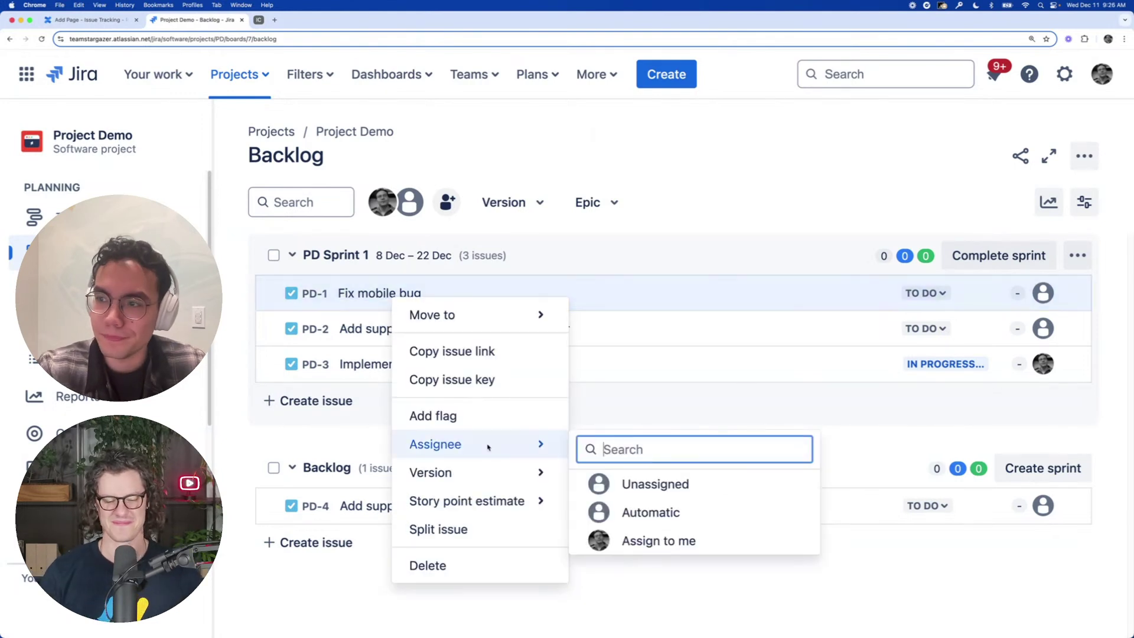
pyautogui.click(483, 351)
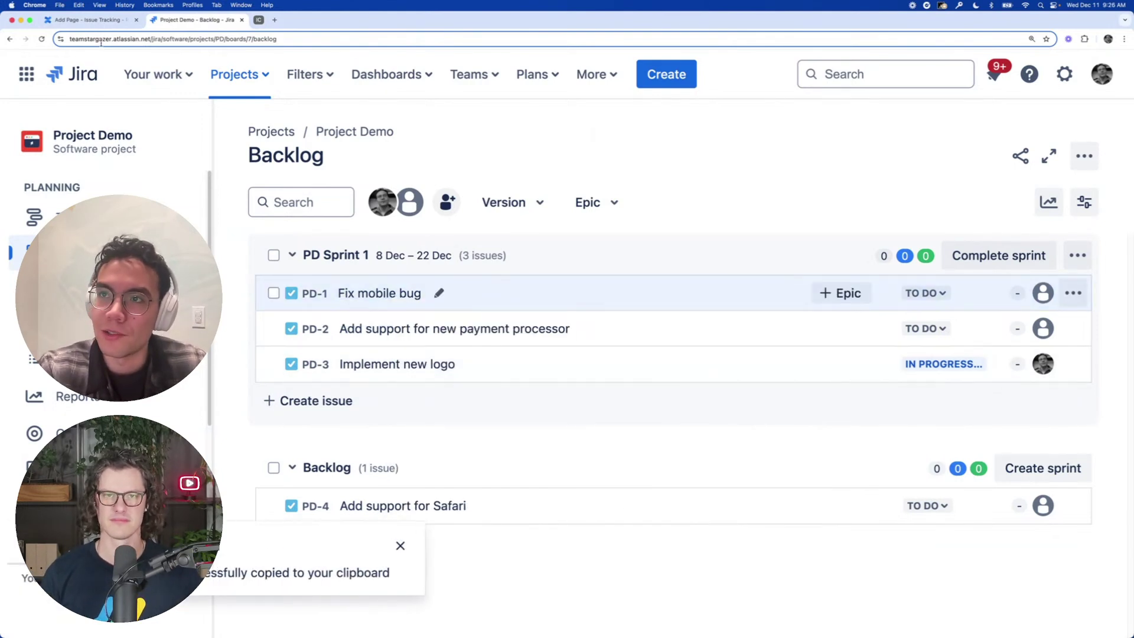
pyautogui.click(92, 24)
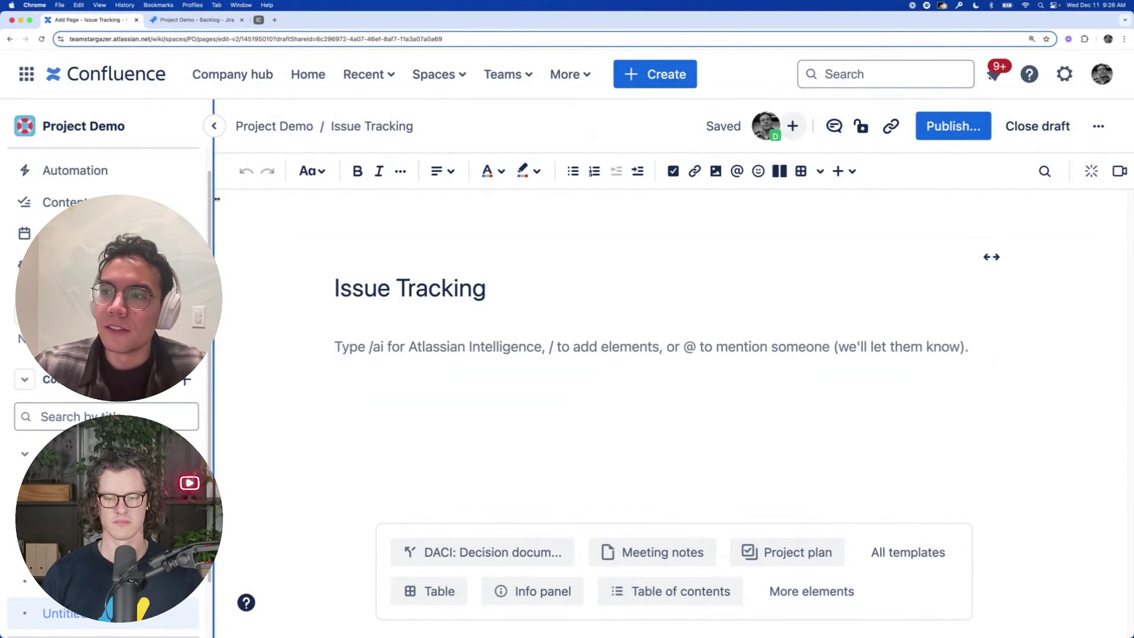
# Paste the Fix mobile bug (PD-1) link into the body of the Issue Tracking page and display it as a card
pyautogui.rightClick(352, 349)
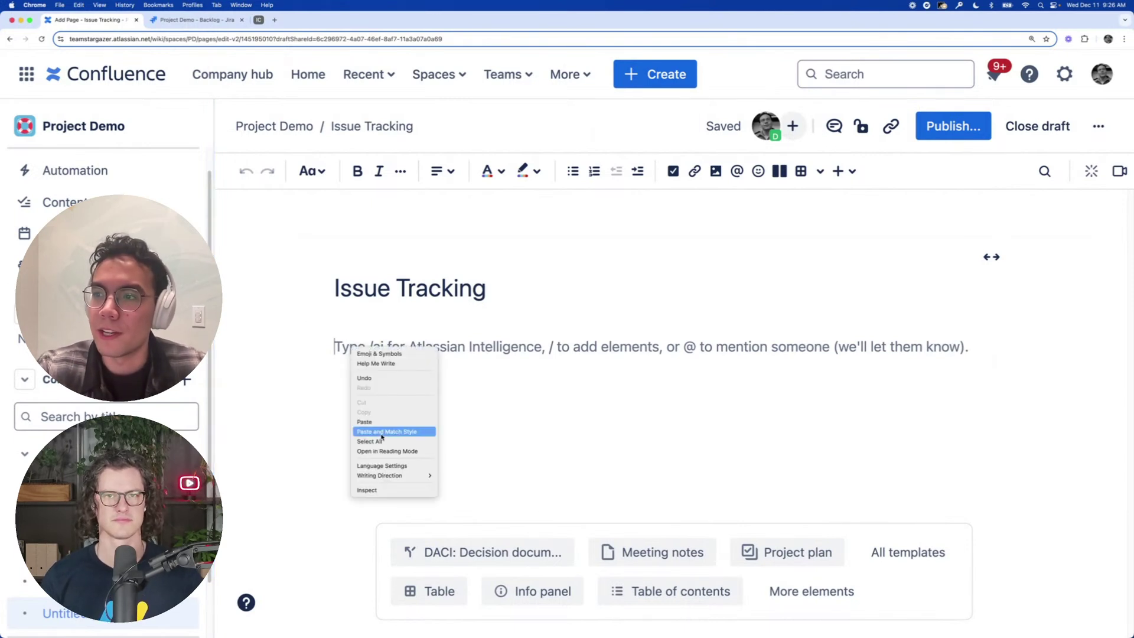
pyautogui.click(383, 422)
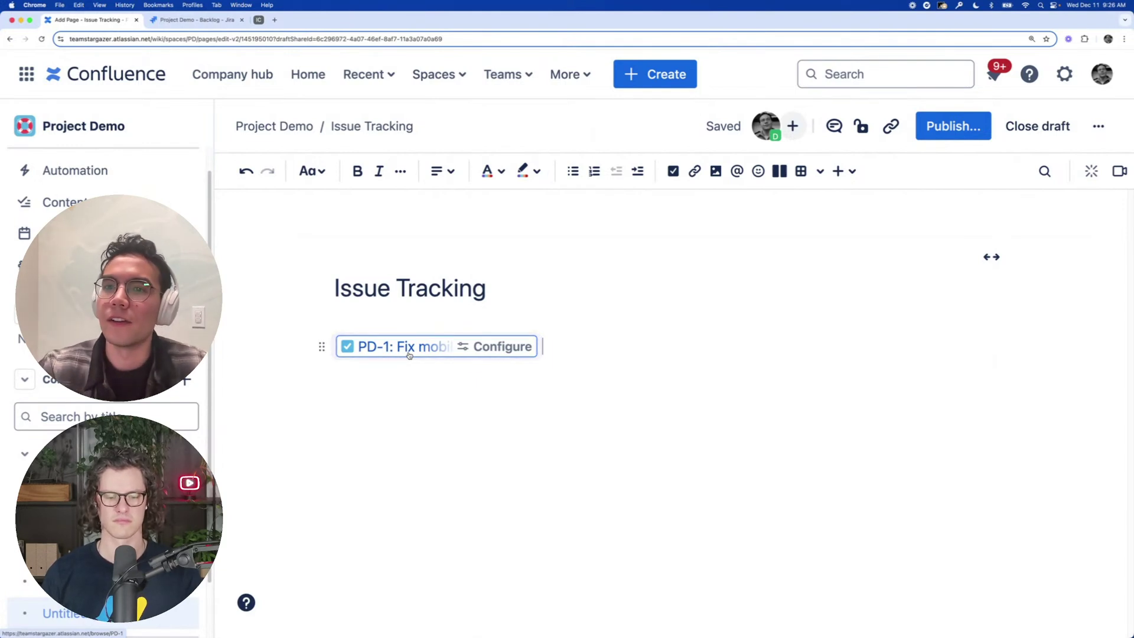
pyautogui.click(410, 354)
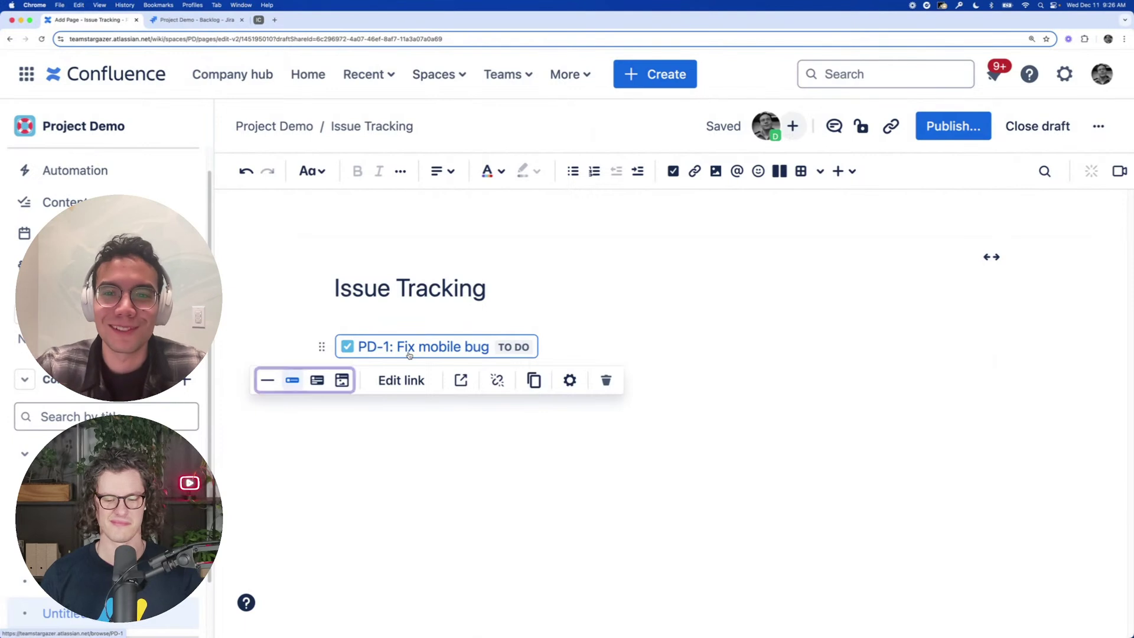
pyautogui.click(317, 381)
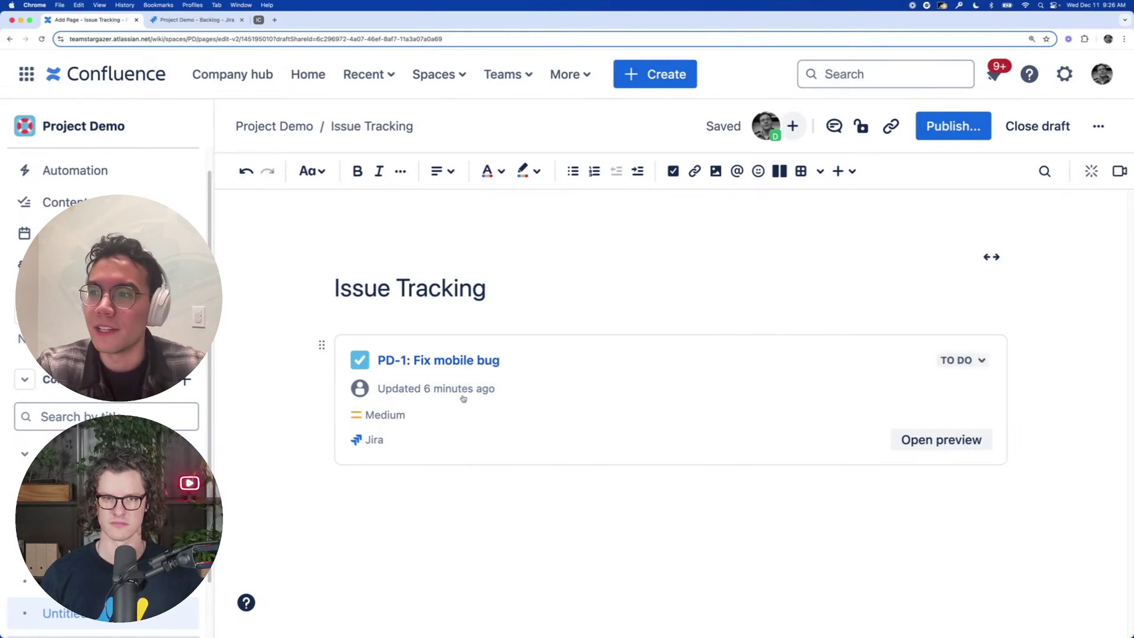
# Change the PD-1 card to an embedded view and look through the embedded issue
pyautogui.click(453, 444)
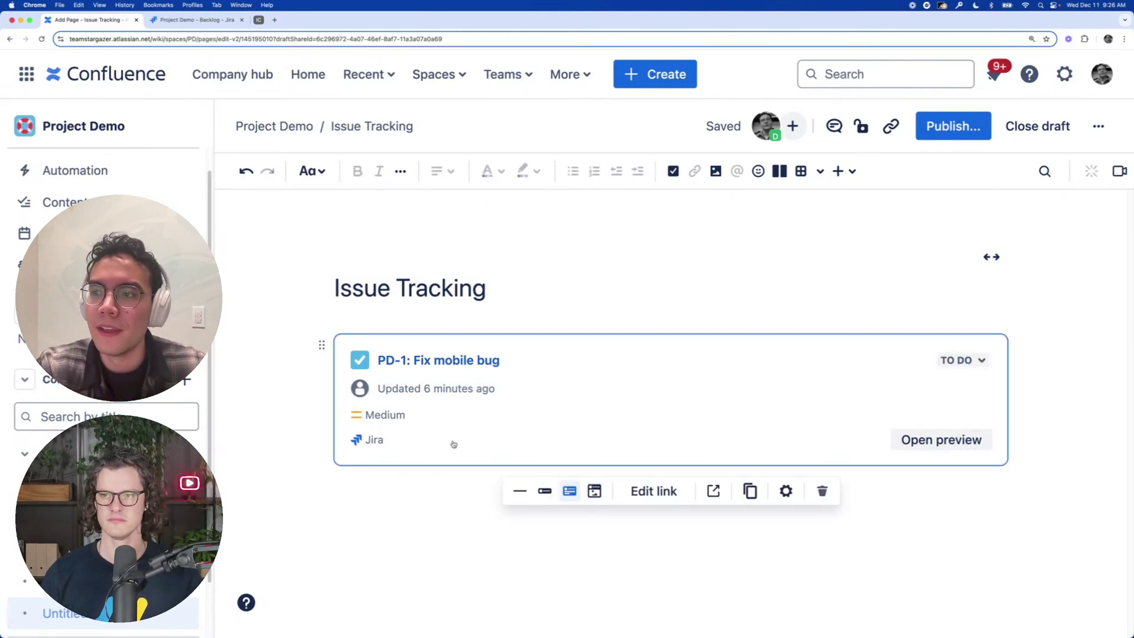
pyautogui.click(594, 490)
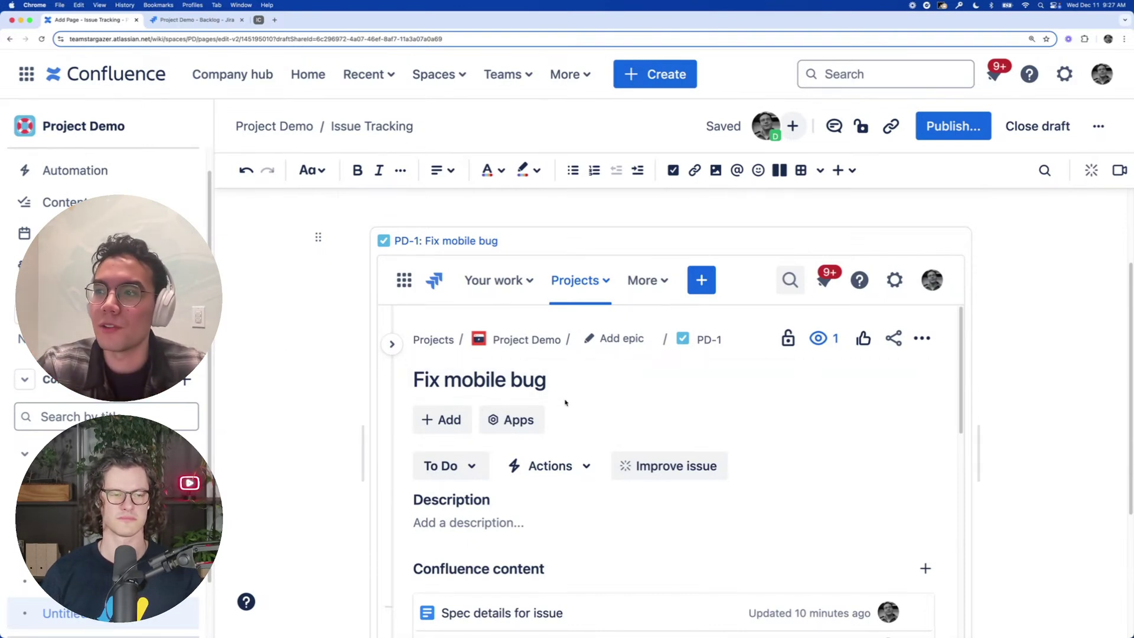
pyautogui.scroll(-5, 565, 420)
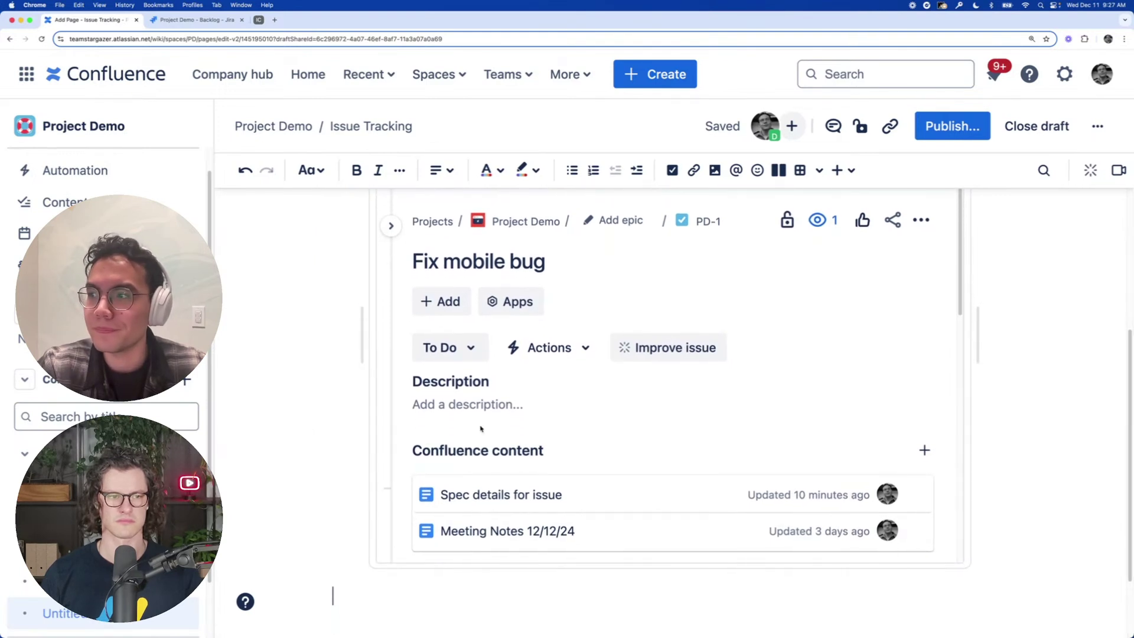
pyautogui.scroll(6, 334, 452)
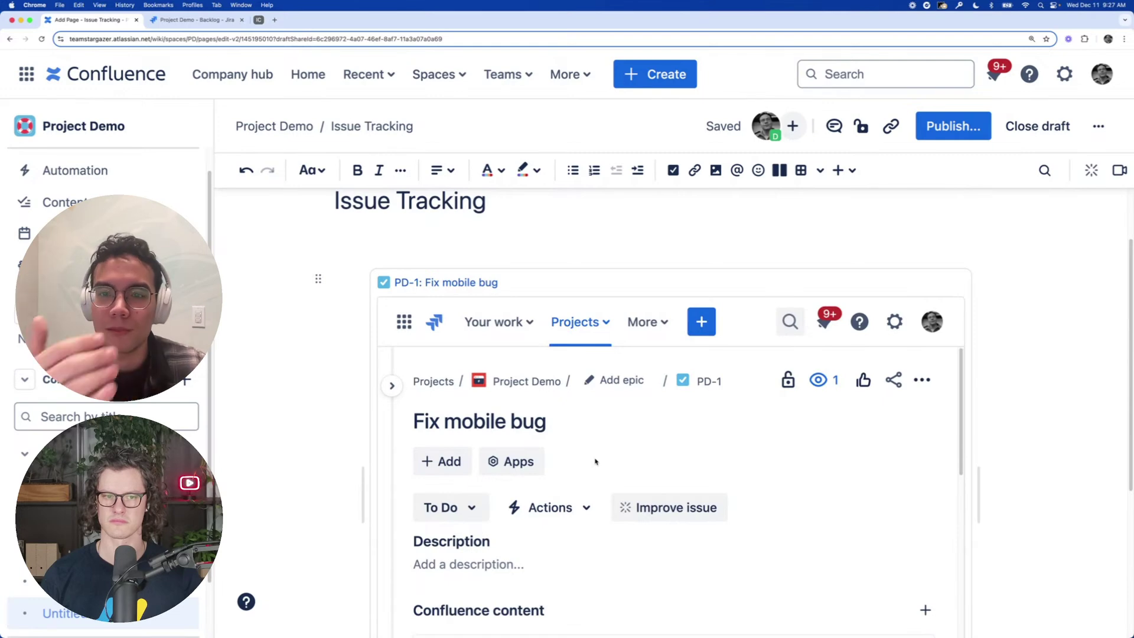
pyautogui.scroll(-5, 595, 461)
pyautogui.scroll(-3, 297, 495)
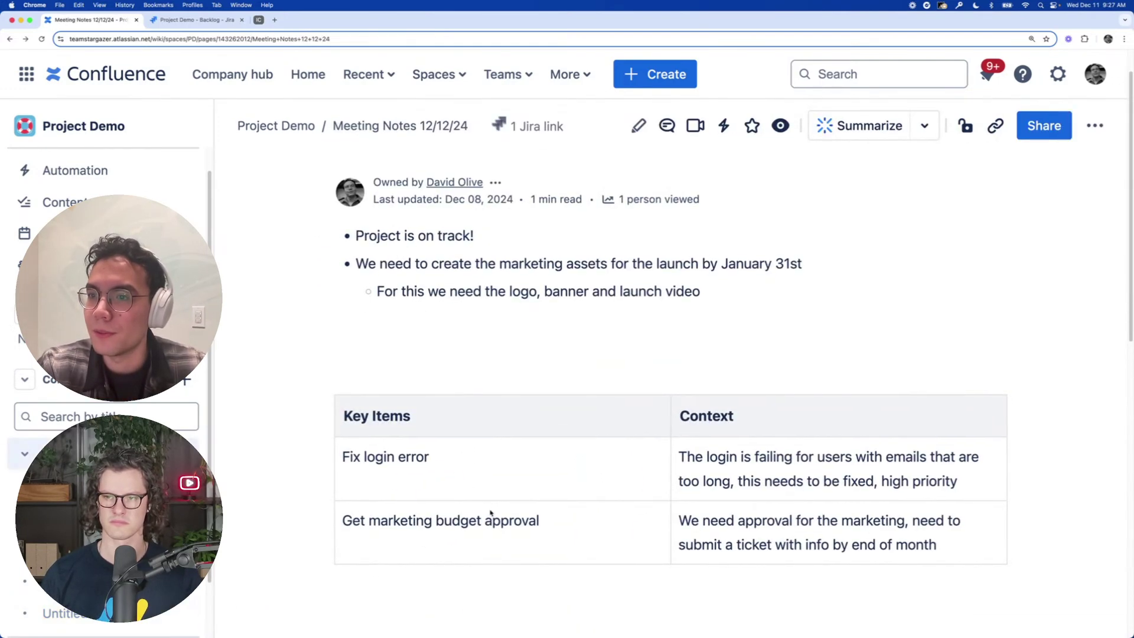
# Reopen the Issue Tracking draft and delete the embedded PD-1 issue from it
pyautogui.click(63, 613)
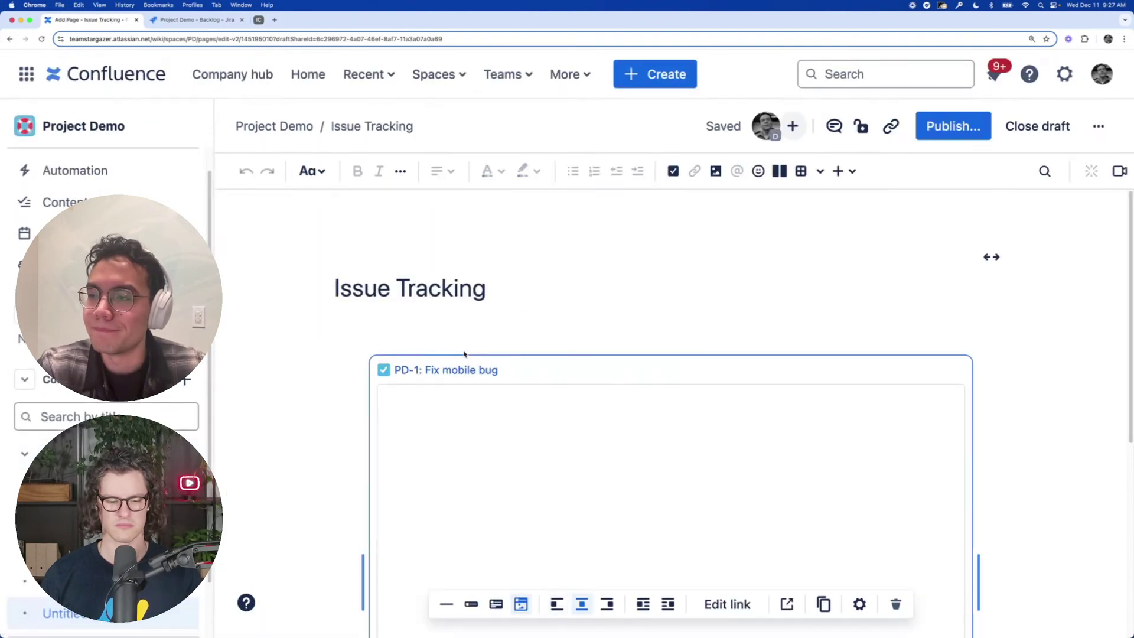
pyautogui.scroll(-5, 470, 322)
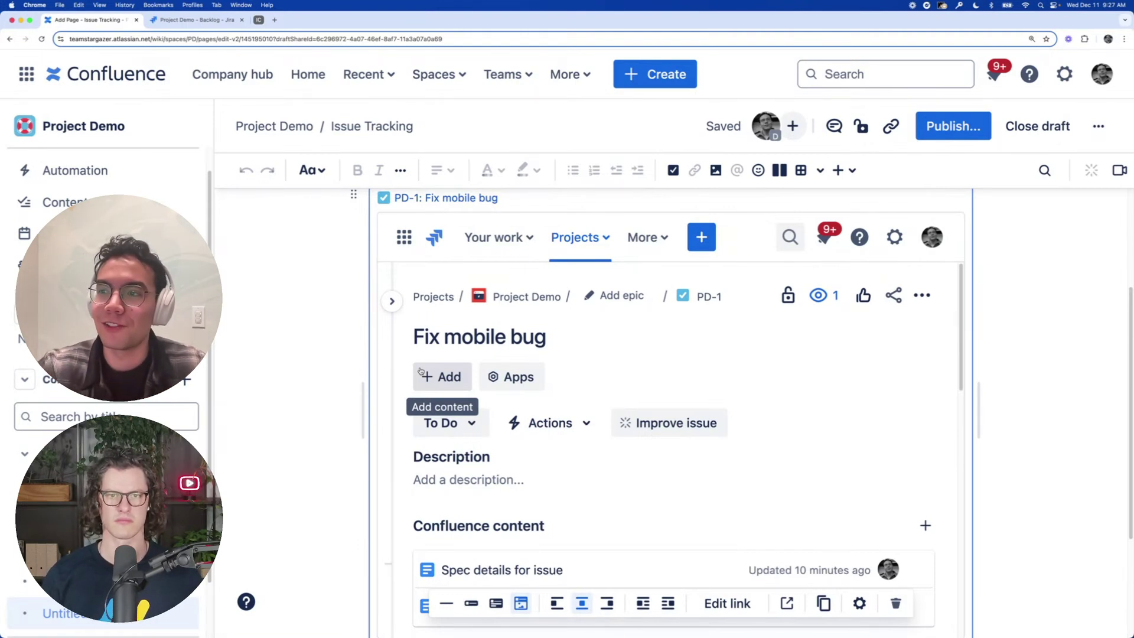
pyautogui.scroll(2, 502, 307)
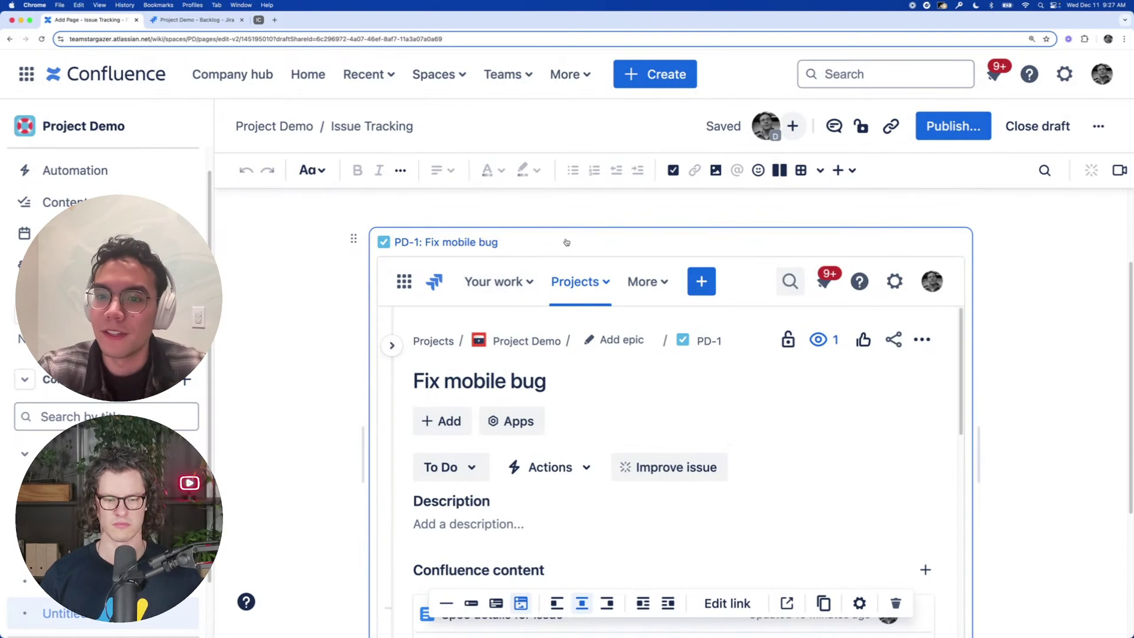
pyautogui.press('BackSpace')
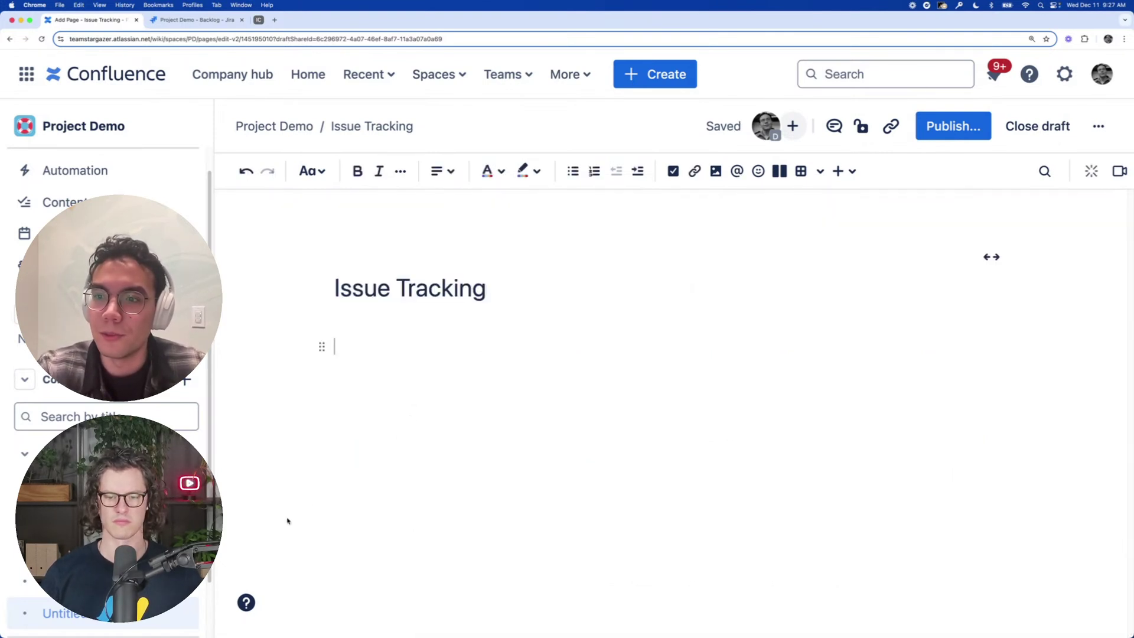
# Switch to Jira, view Project Demo's timeline, copy the backlog's page address and return to the Issue Tracking draft in Confluence
pyautogui.click(190, 19)
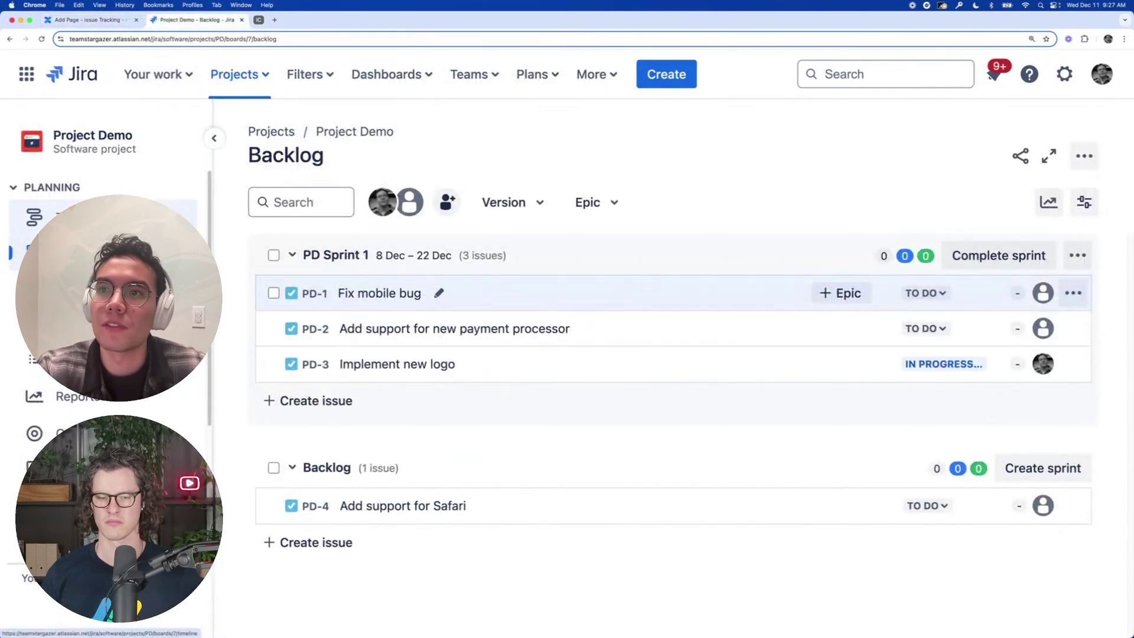
pyautogui.click(35, 216)
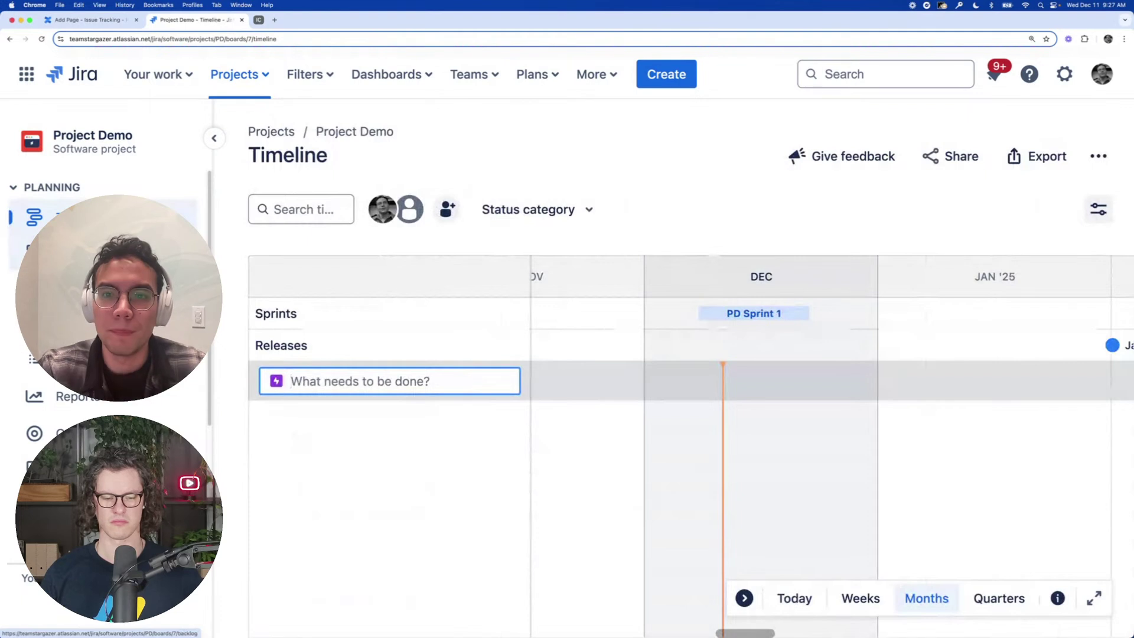
pyautogui.click(34, 252)
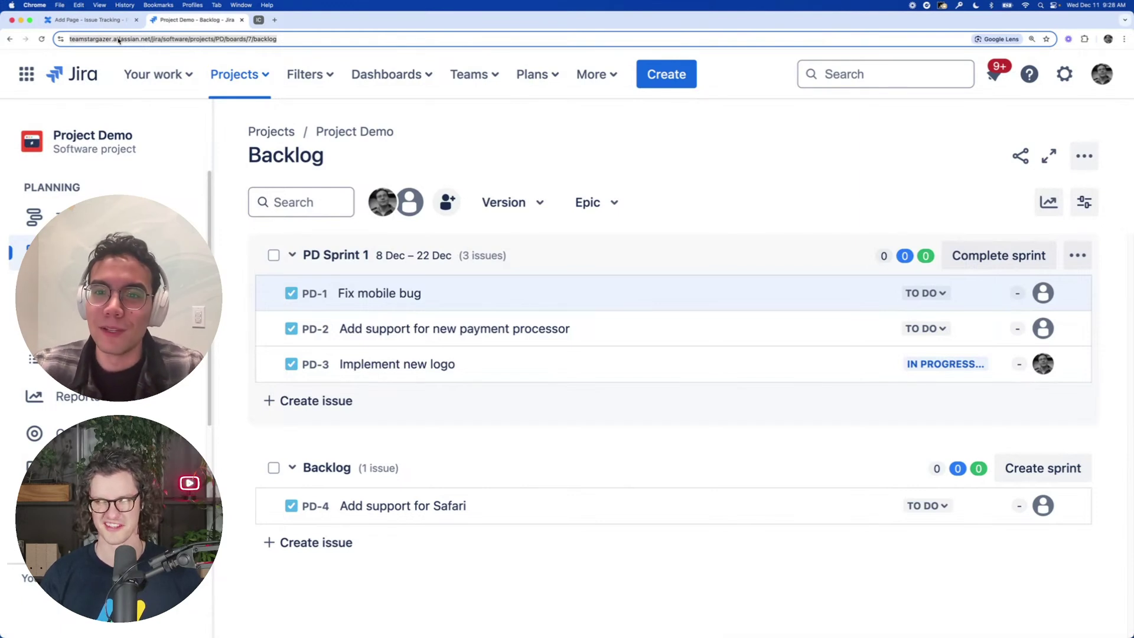
pyautogui.click(89, 19)
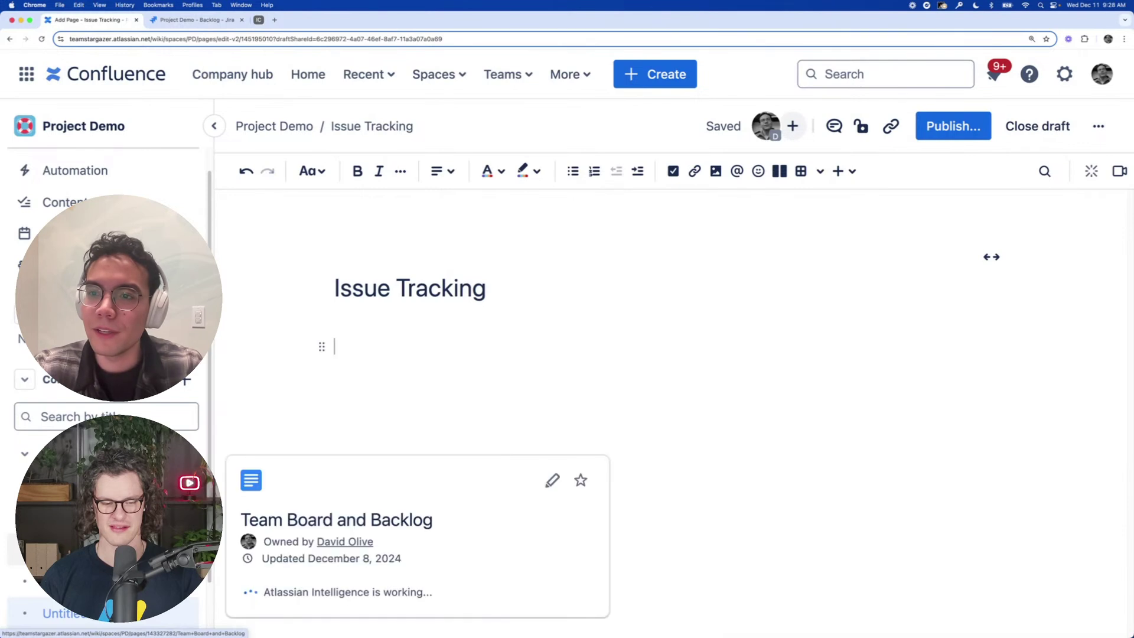
# Open the Team Board and Backlog page for editing and delete its existing Project Demo embeds
pyautogui.click(112, 549)
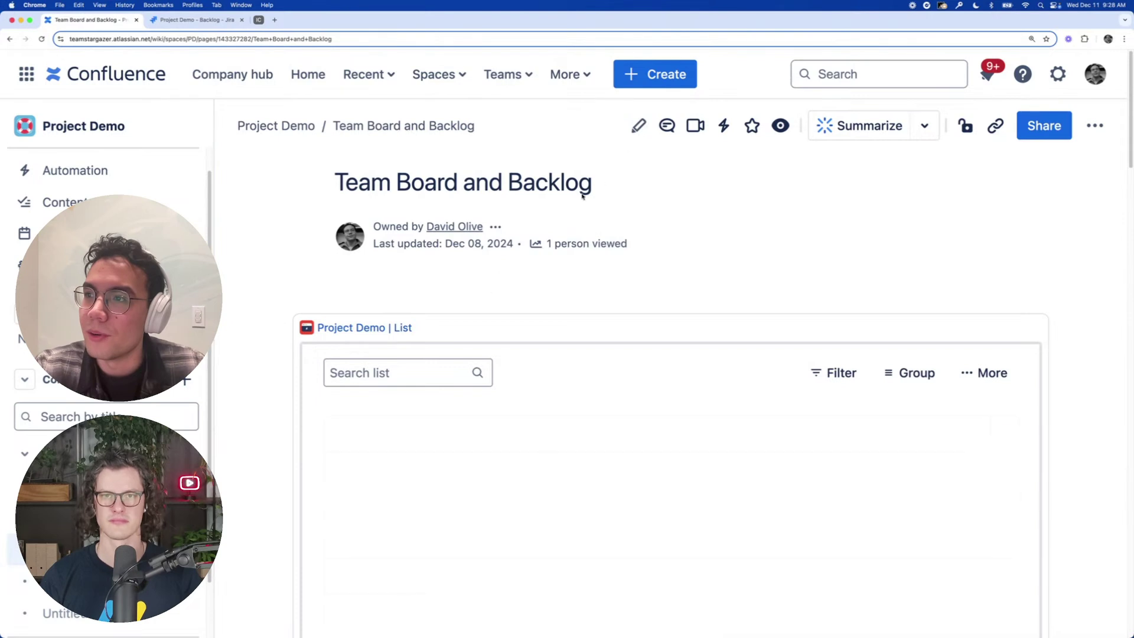
pyautogui.click(633, 128)
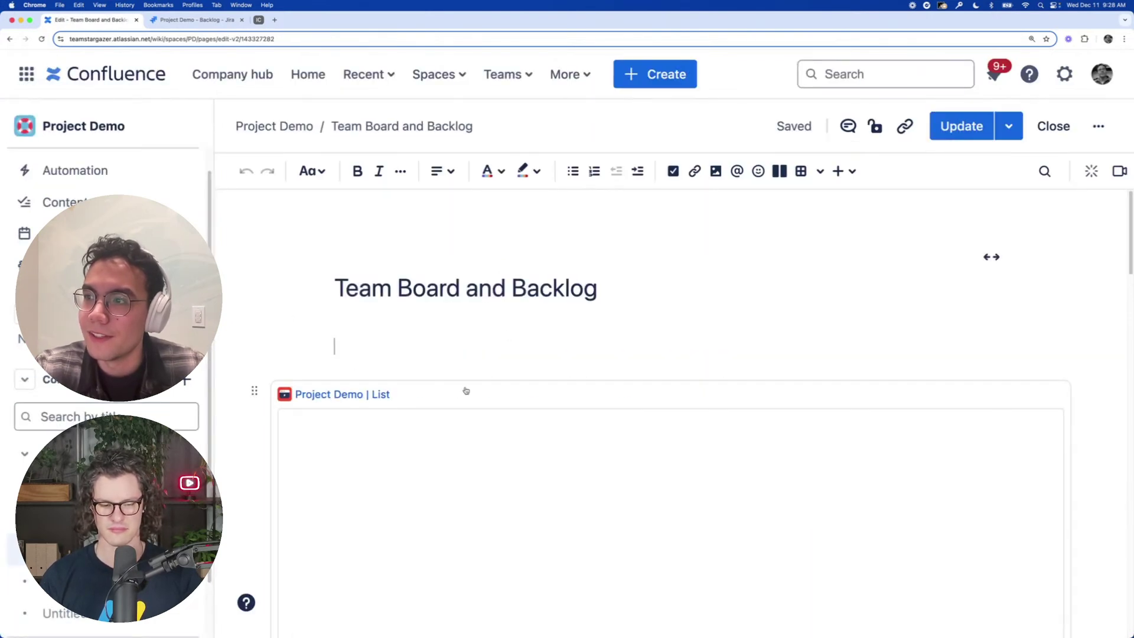
pyautogui.click(465, 391)
pyautogui.write('https://teamstargazer.atlassian.net/jira/software/projects/PD/boards/7/backlog')
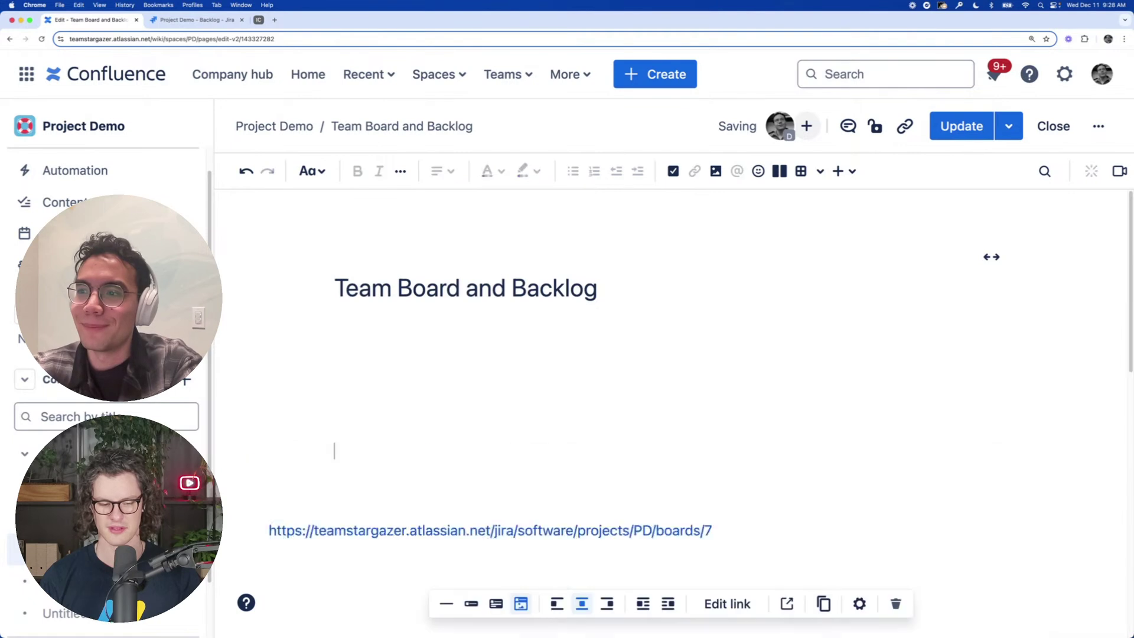
pyautogui.click(419, 534)
pyautogui.press('BackSpace')
pyautogui.scroll(-1, 417, 524)
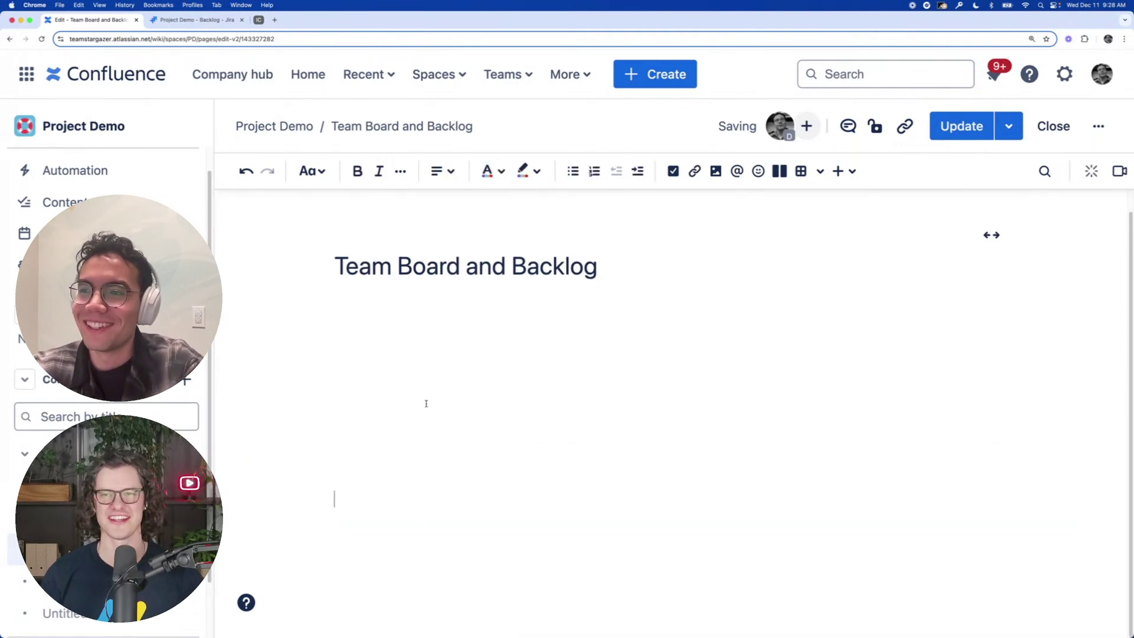
pyautogui.click(405, 312)
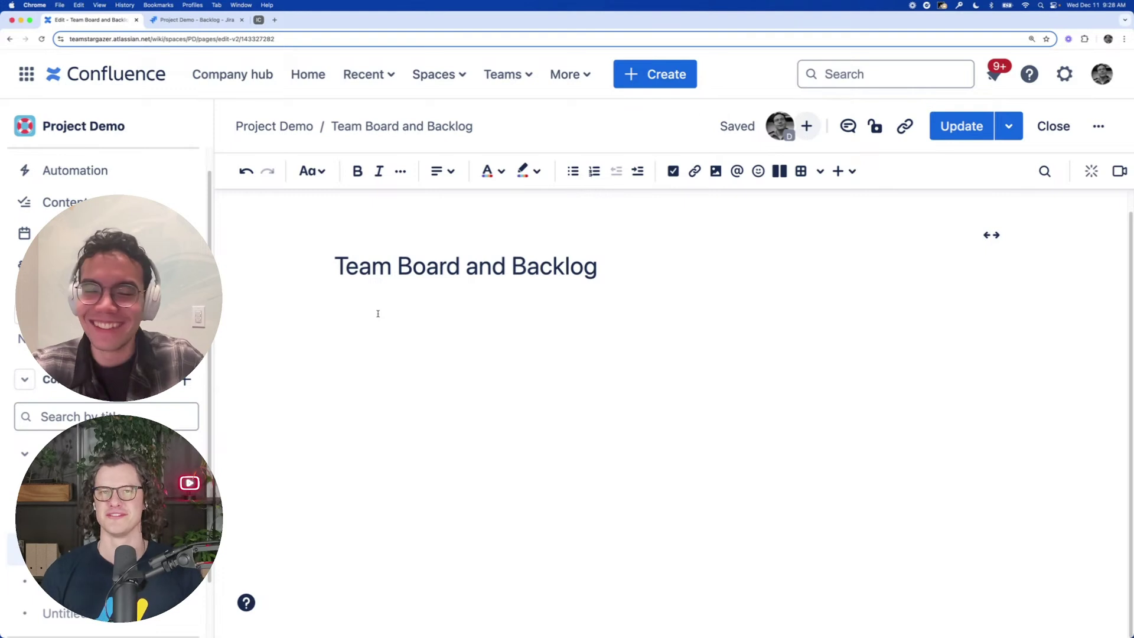
# Paste the Jira backlog link below the Team Board and Backlog title as an embed and dismiss its smart links introduction
pyautogui.click(190, 20)
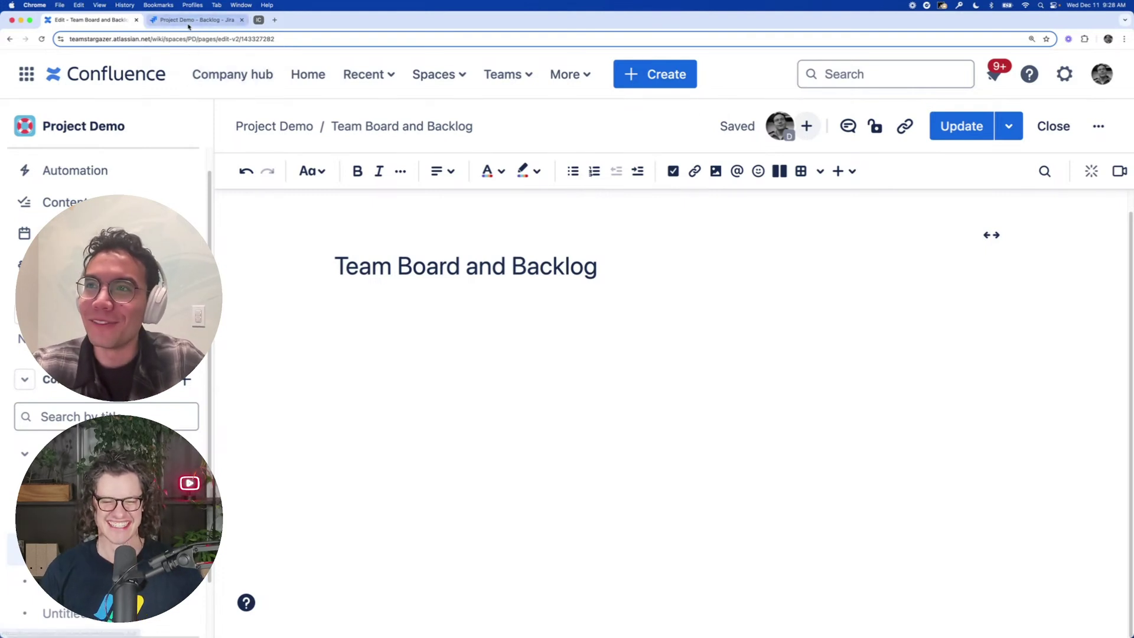
pyautogui.click(89, 20)
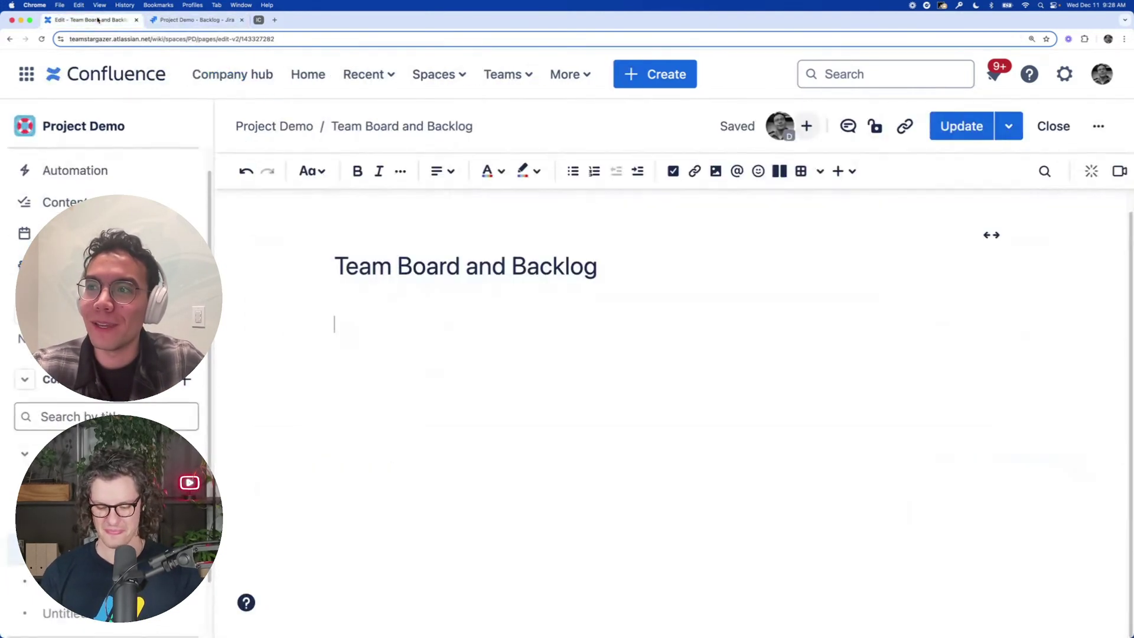
pyautogui.click(358, 326)
pyautogui.press('super+v')
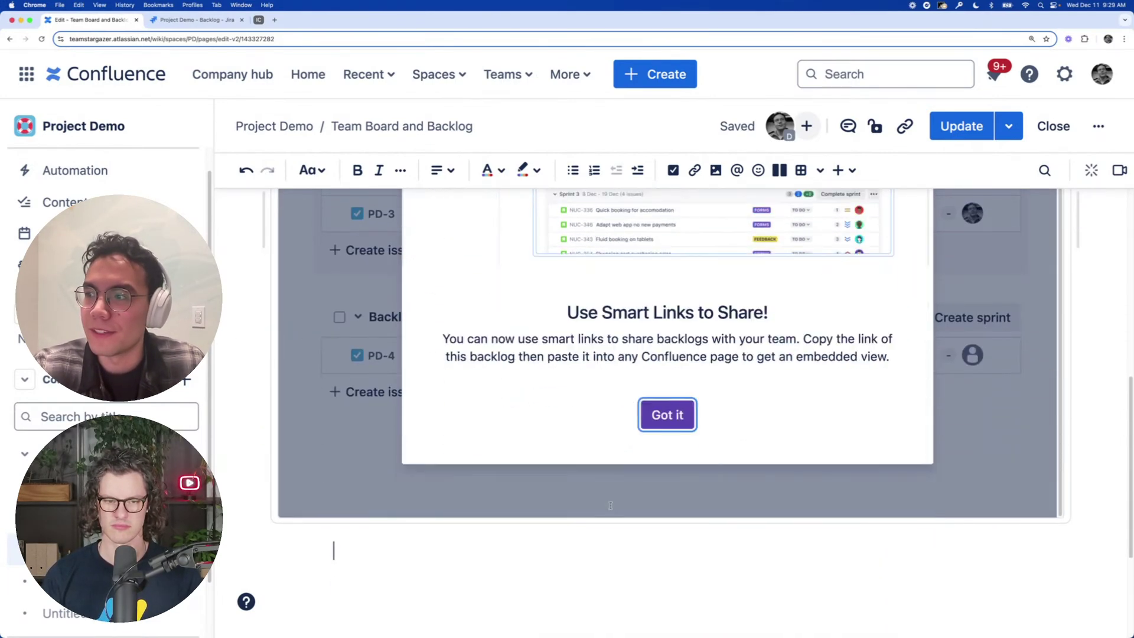
pyautogui.click(663, 417)
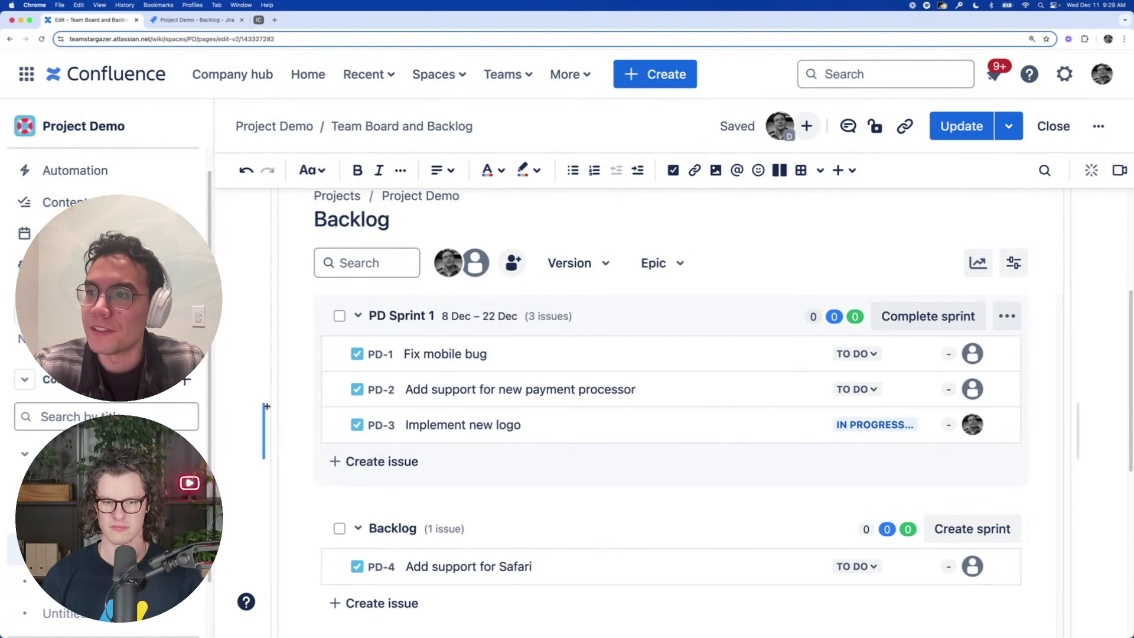
pyautogui.scroll(2, 248, 387)
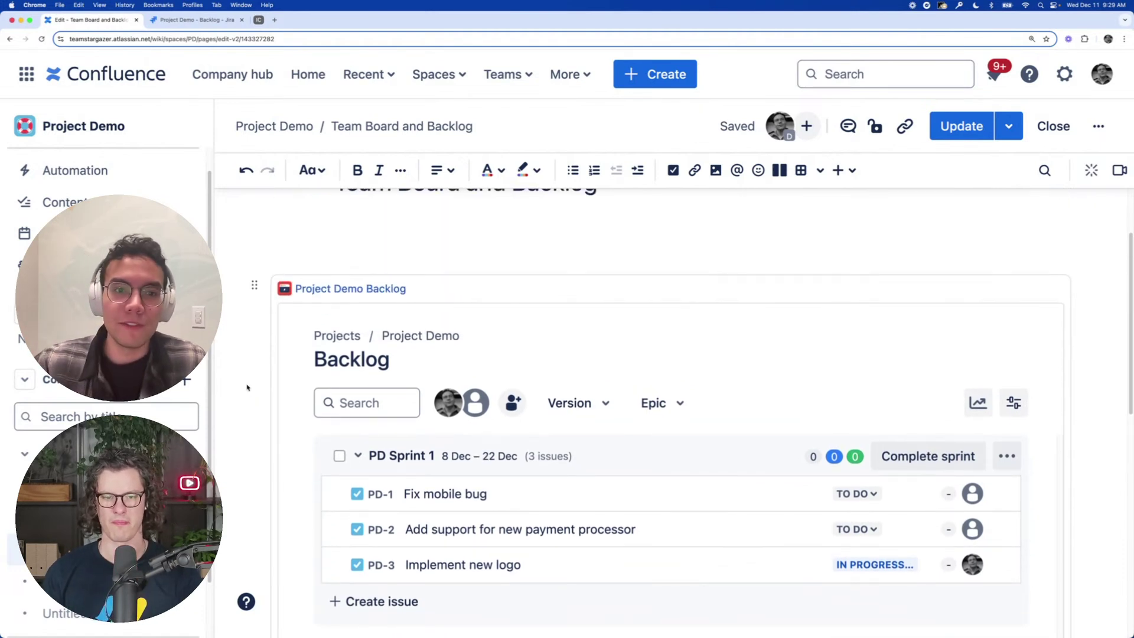
pyautogui.scroll(-2, 247, 387)
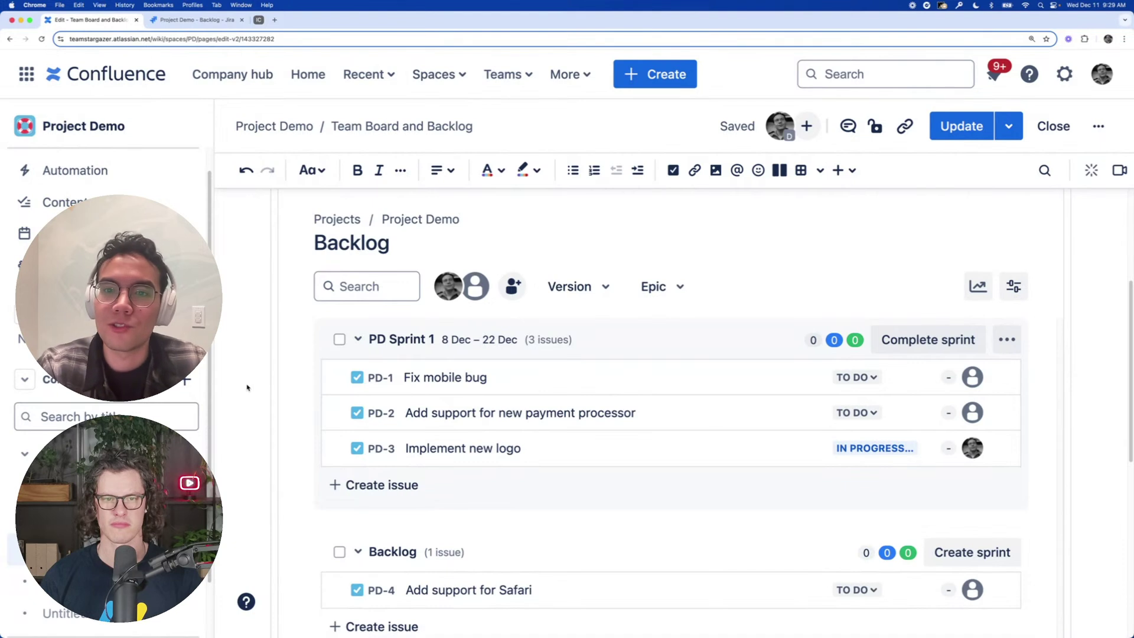
pyautogui.scroll(-1, 244, 406)
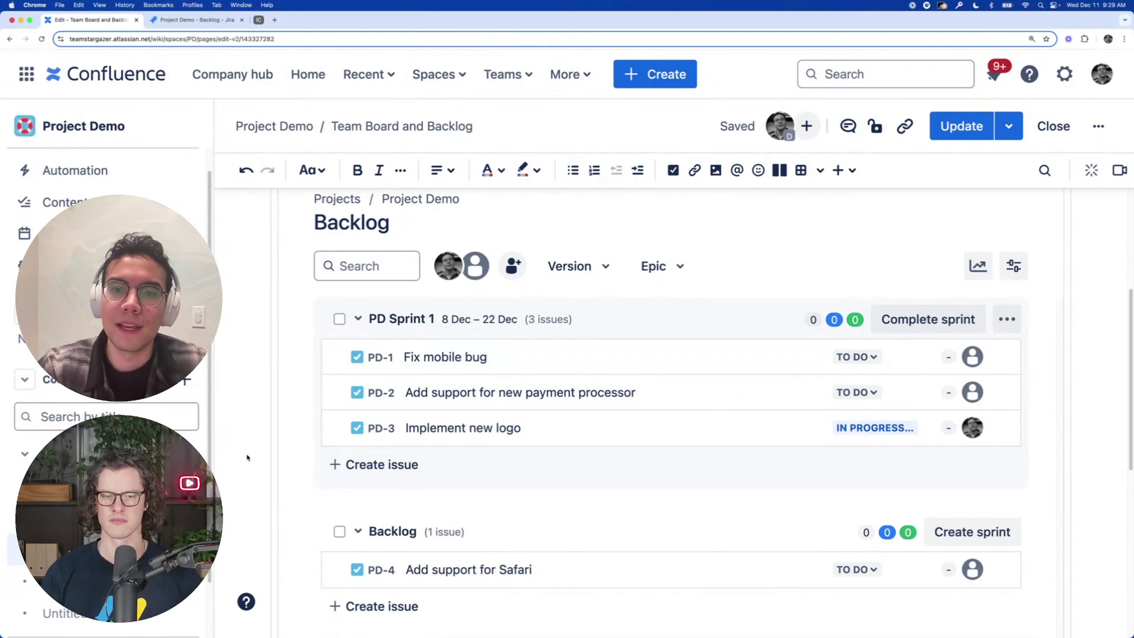
# Copy the address of Project Demo's timeline in Jira and embed it above the backlog on the Team Board and Backlog page
pyautogui.click(205, 22)
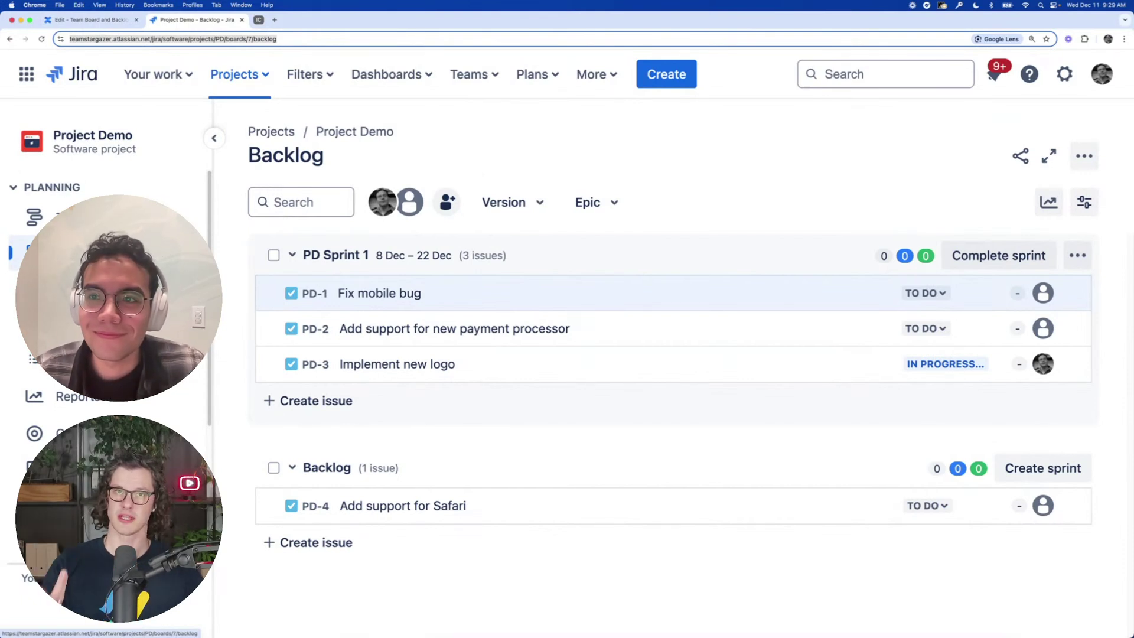
pyautogui.click(34, 217)
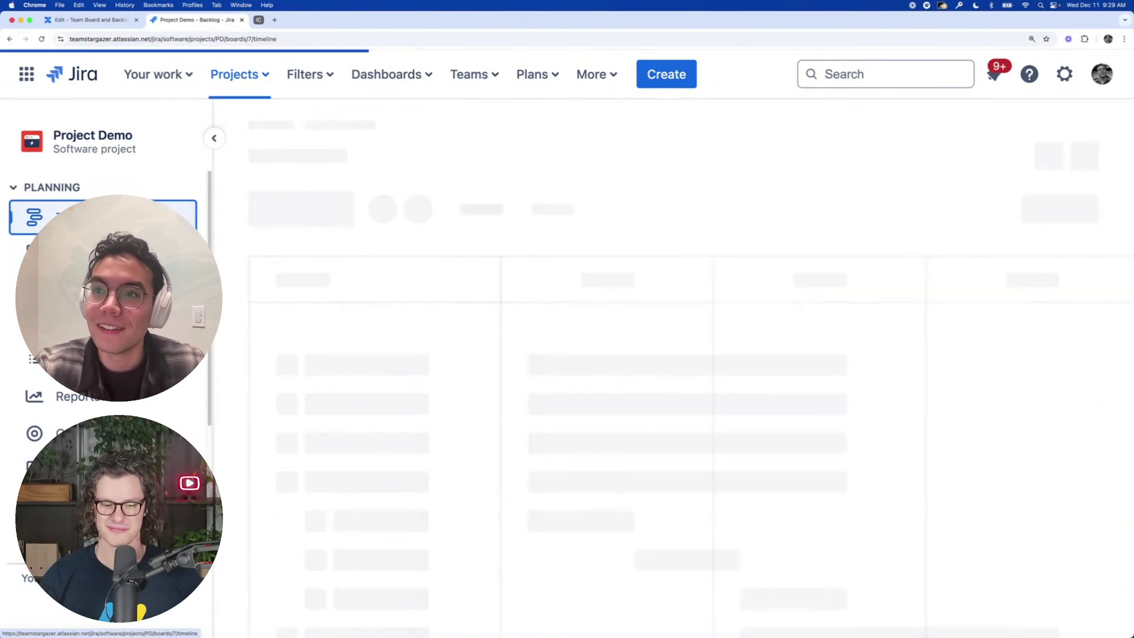
pyautogui.click(124, 20)
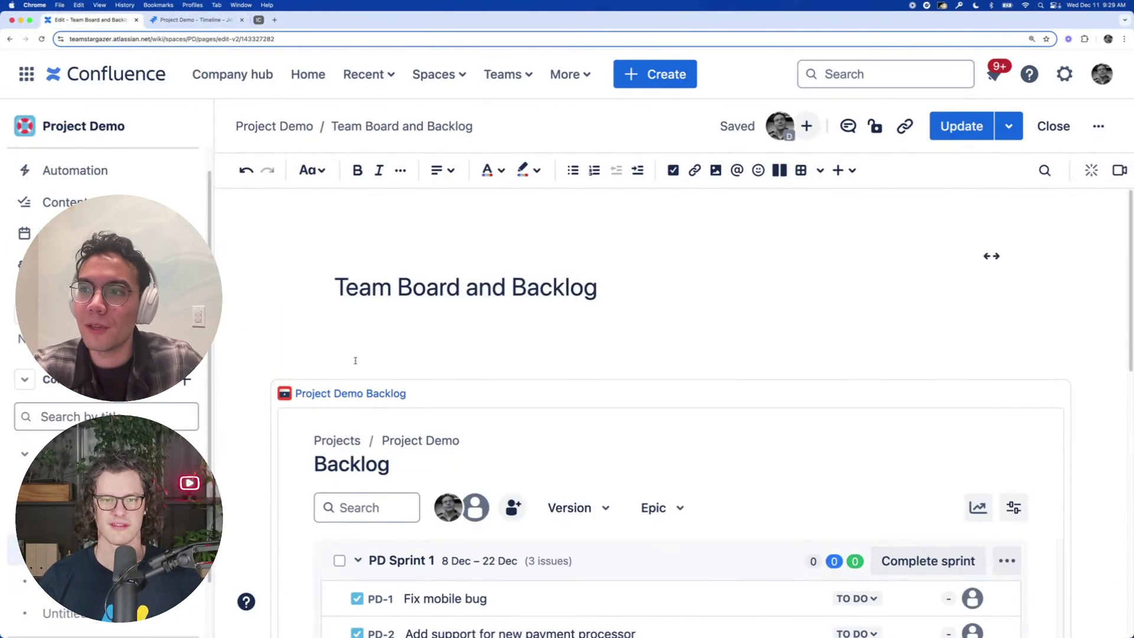
pyautogui.scroll(-1, 374, 348)
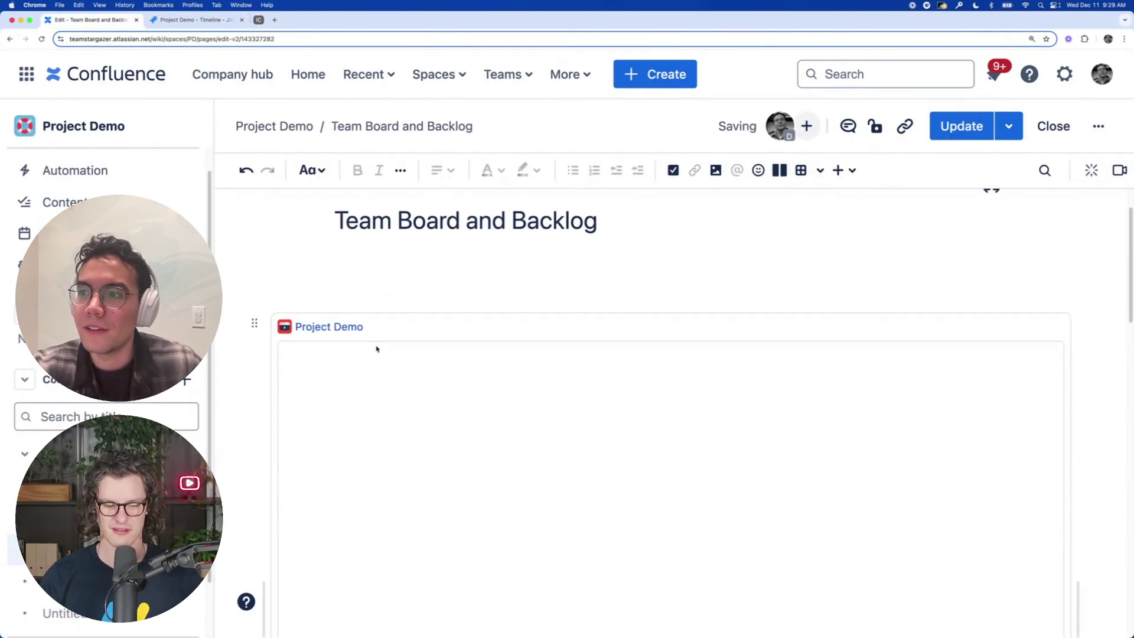
pyautogui.scroll(-14, 373, 350)
pyautogui.scroll(9, 253, 330)
pyautogui.scroll(2, 254, 330)
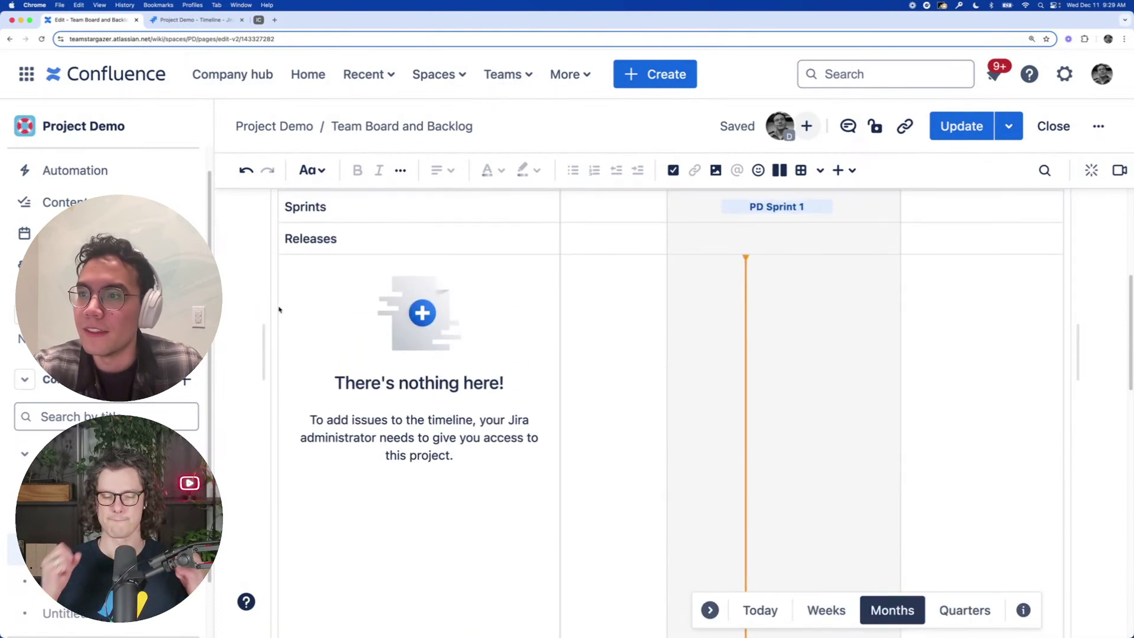
pyautogui.scroll(3, 241, 293)
pyautogui.scroll(-1, 240, 293)
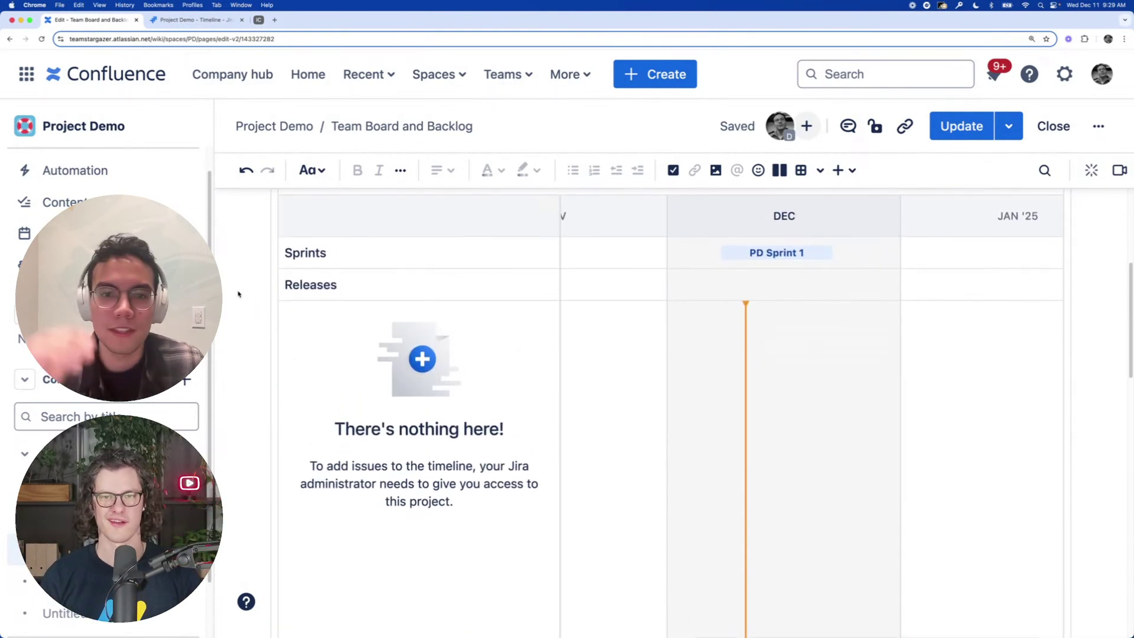
# Look over the embedded timeline and backlog, leave the editor and open the Meeting Notes 12/12/24 page
pyautogui.scroll(-5, 238, 293)
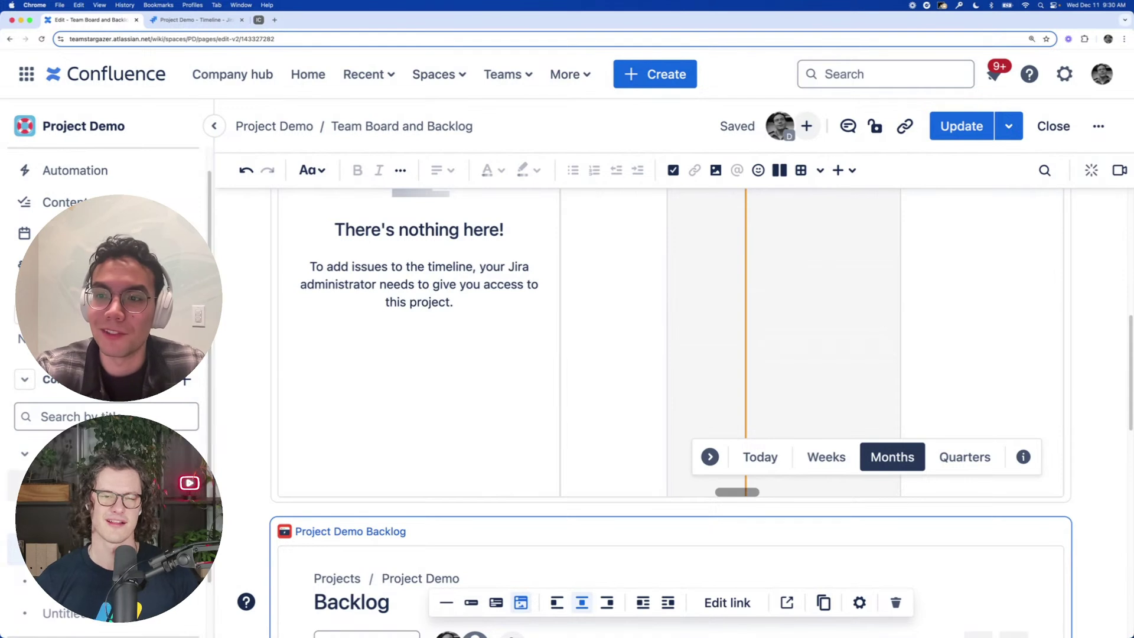
pyautogui.moveTo(35, 484)
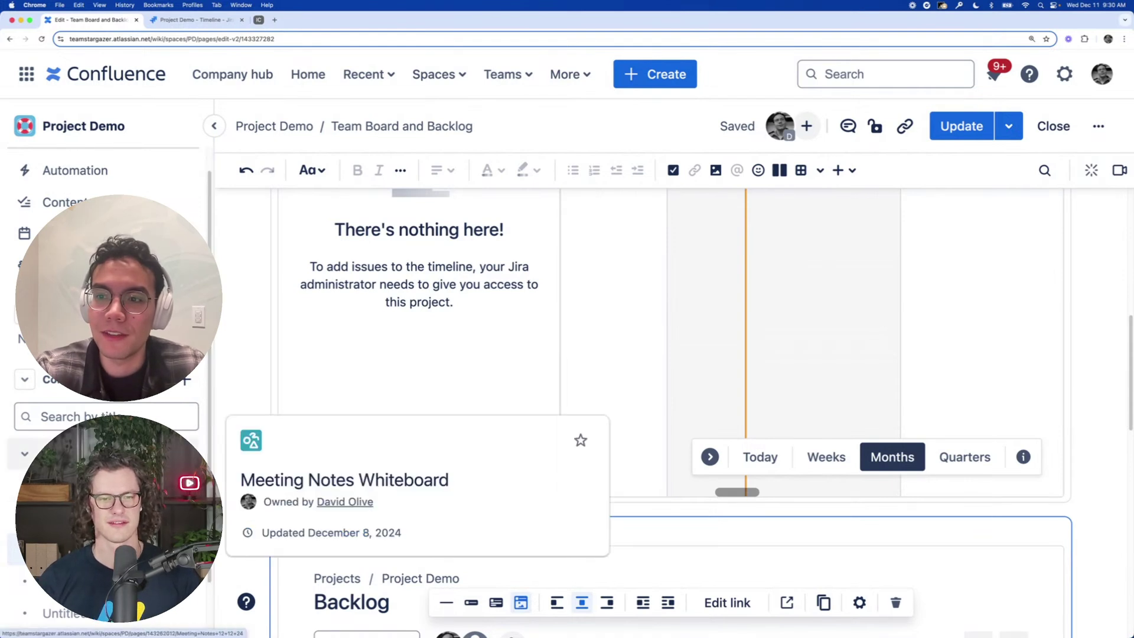
pyautogui.click(107, 453)
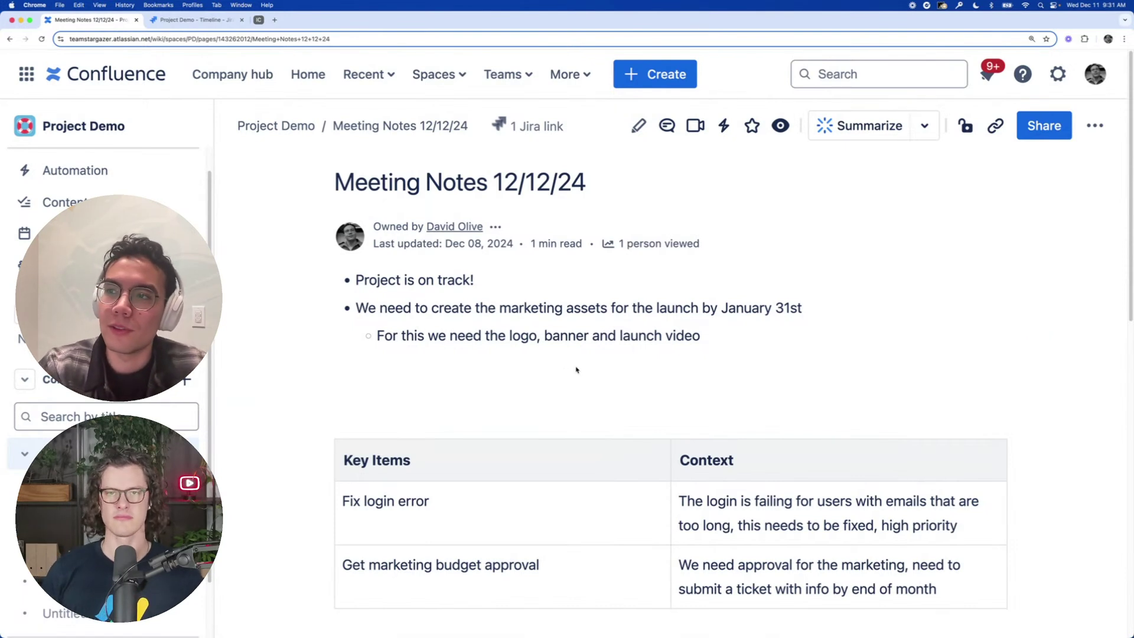
pyautogui.scroll(-1, 555, 373)
pyautogui.scroll(1, 555, 373)
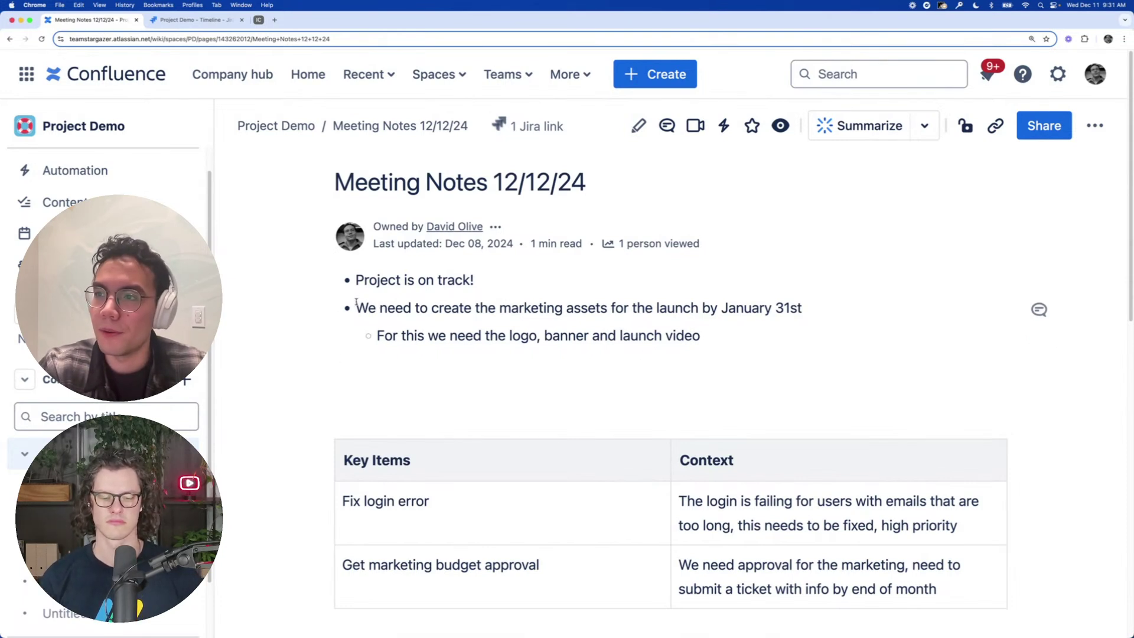
# Start a Jira issue from the marketing assets bullet and its logo, banner and launch video sub-bullet, and review the generated fields
pyautogui.moveTo(356, 302); pyautogui.dragTo(705, 342)
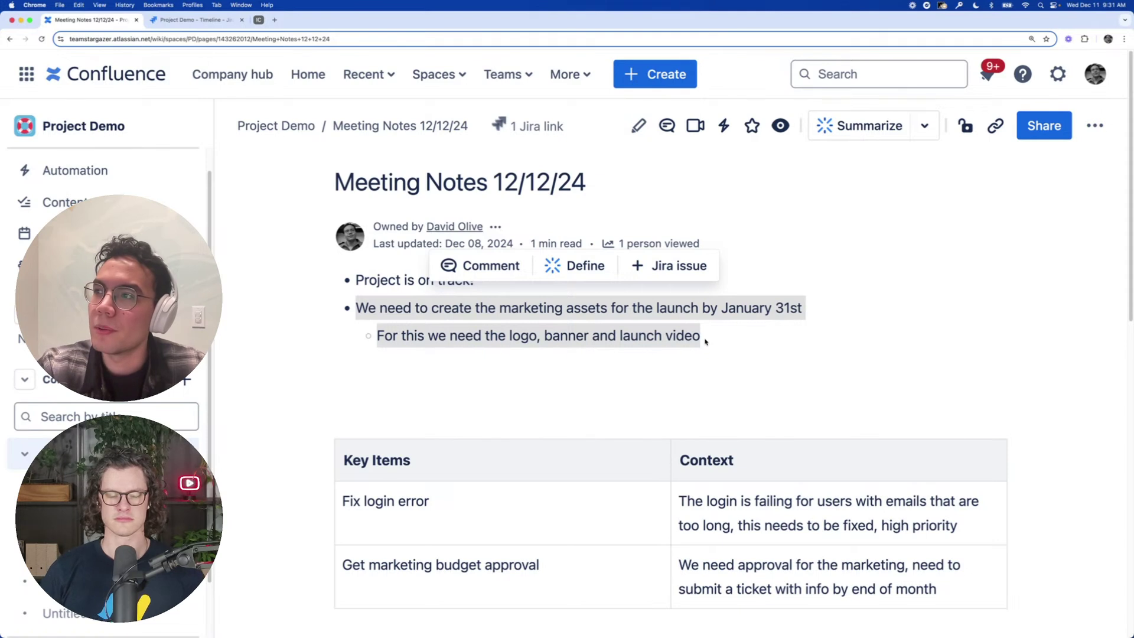
pyautogui.click(675, 266)
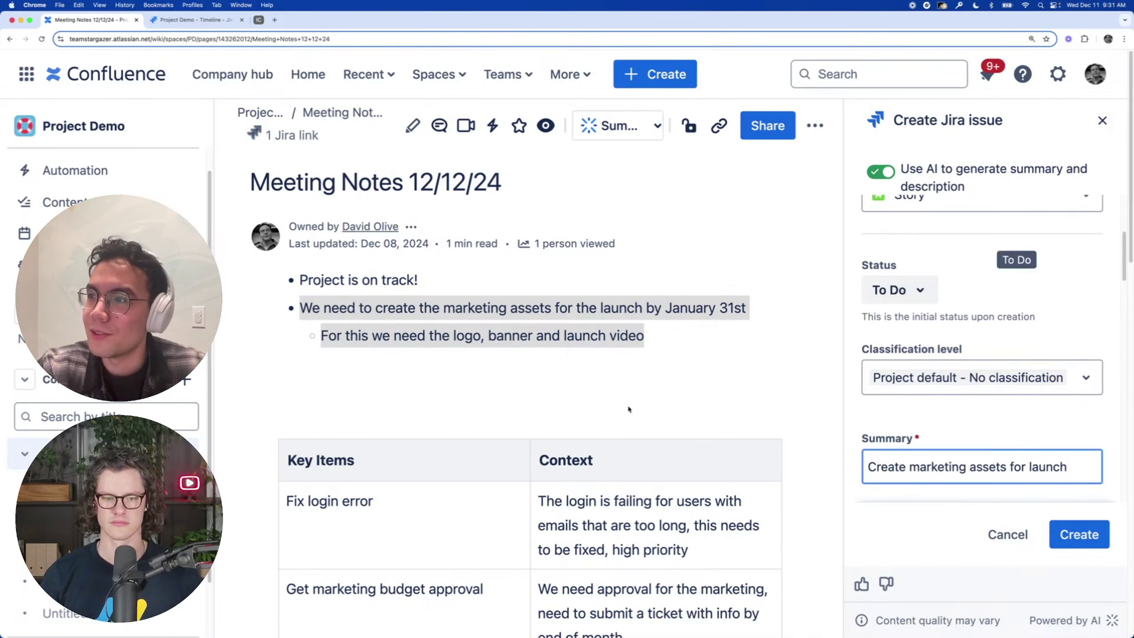
pyautogui.scroll(5, 1036, 449)
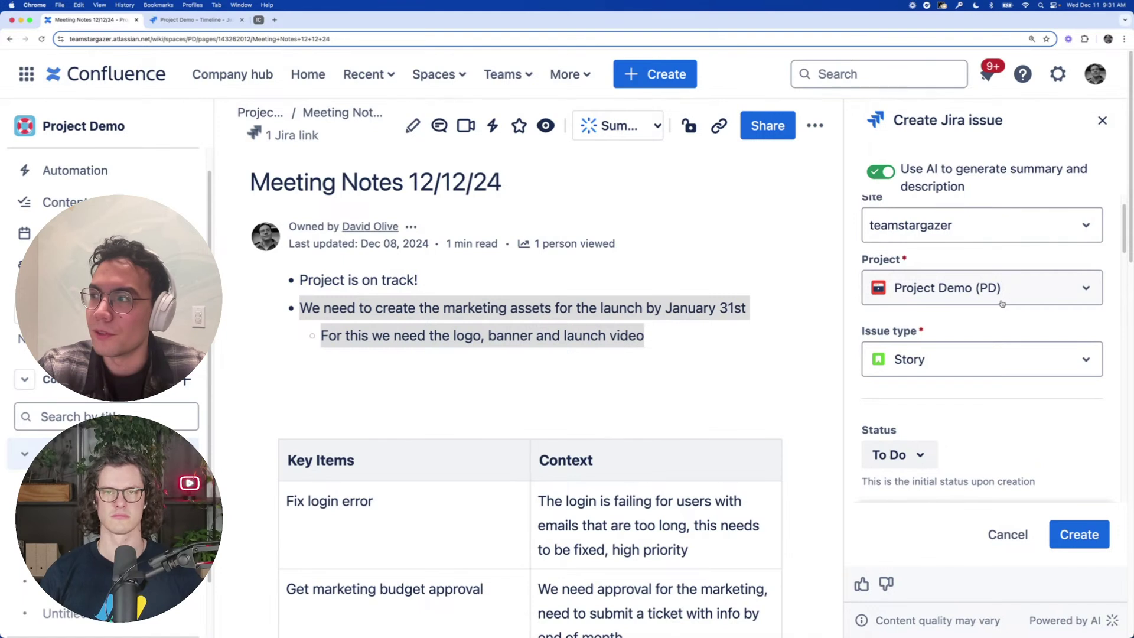
pyautogui.scroll(-3, 998, 302)
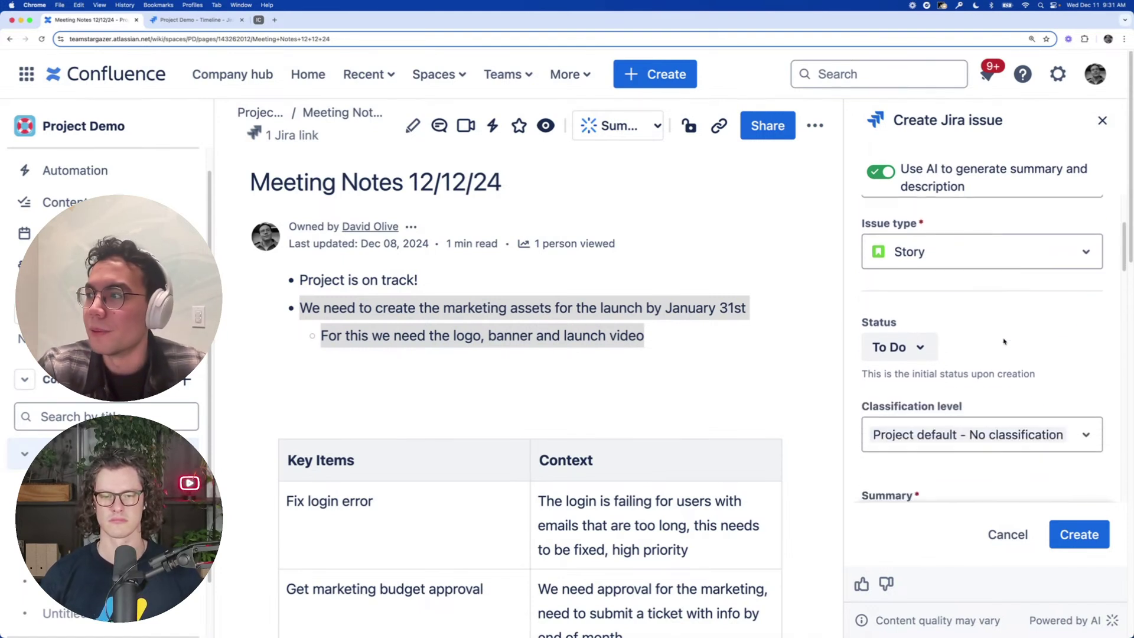
pyautogui.scroll(-3, 987, 300)
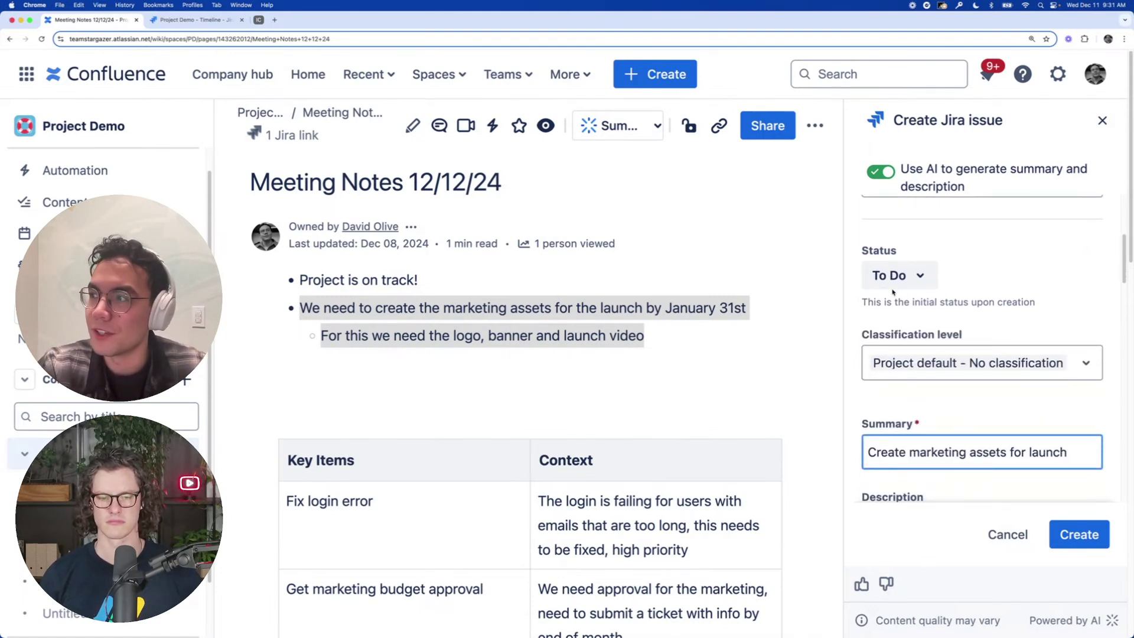
pyautogui.scroll(-2, 894, 290)
pyautogui.scroll(-2, 893, 291)
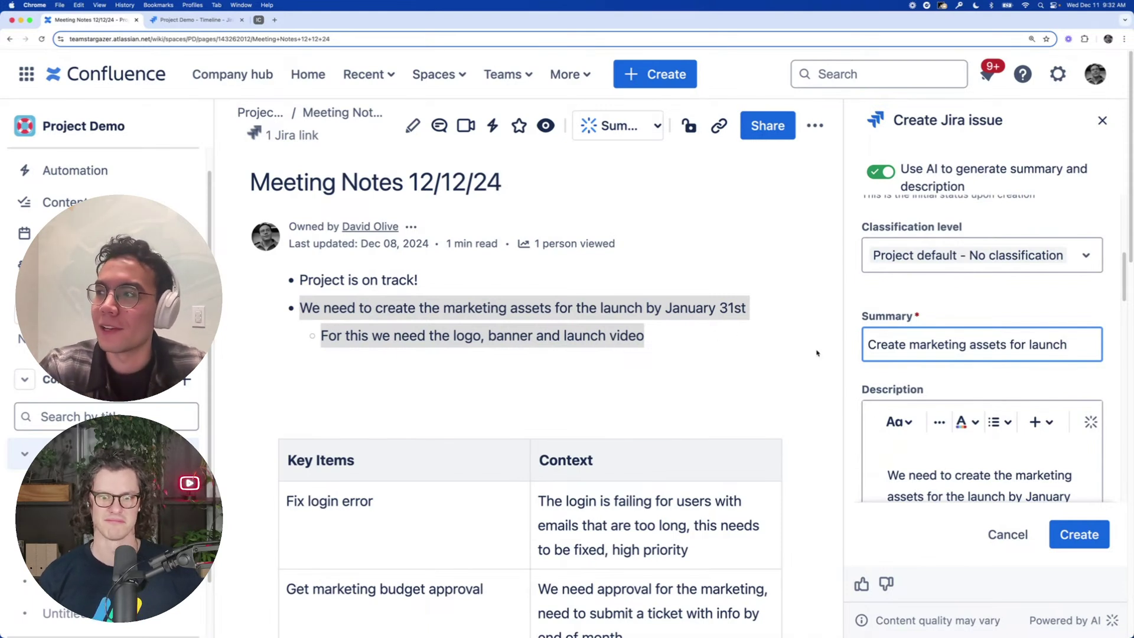
pyautogui.scroll(-1, 919, 369)
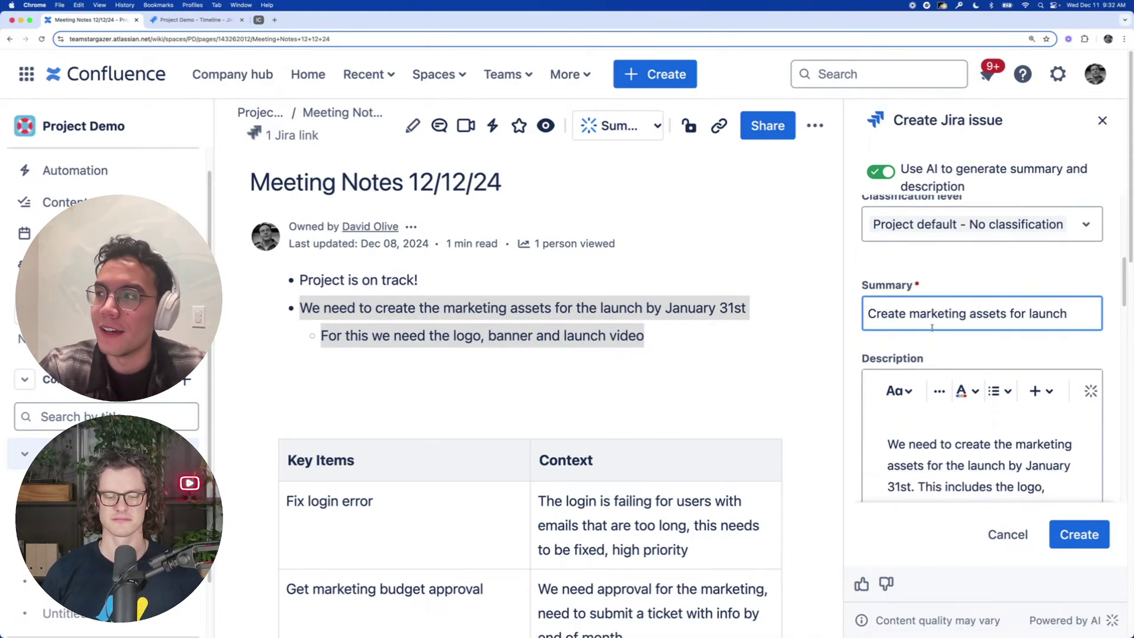
pyautogui.scroll(-1, 922, 383)
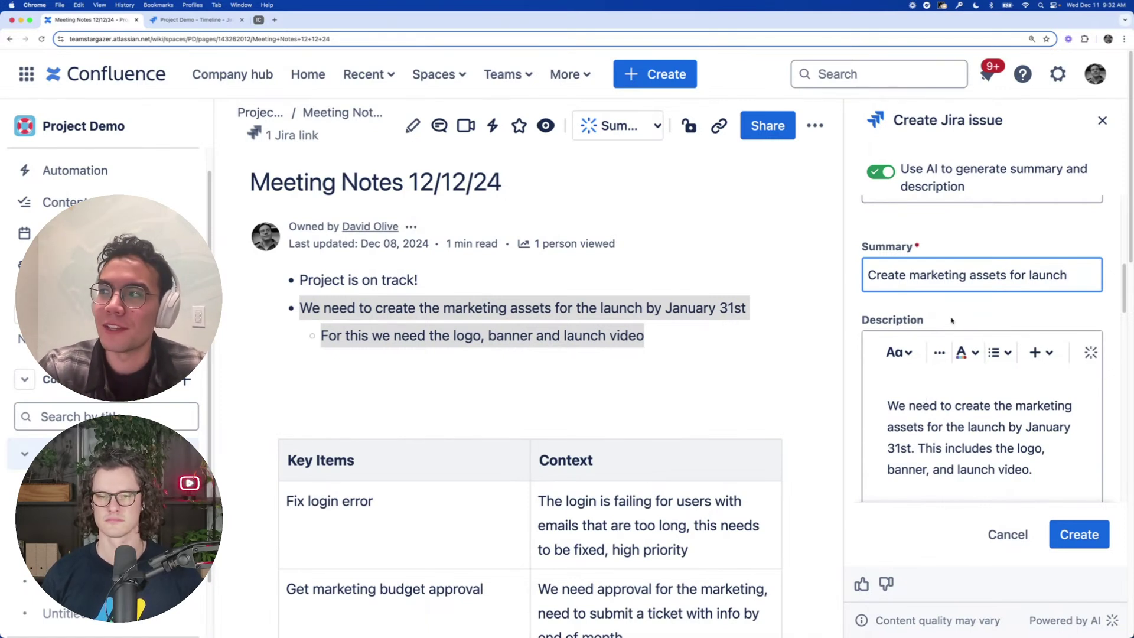
pyautogui.scroll(5, 951, 320)
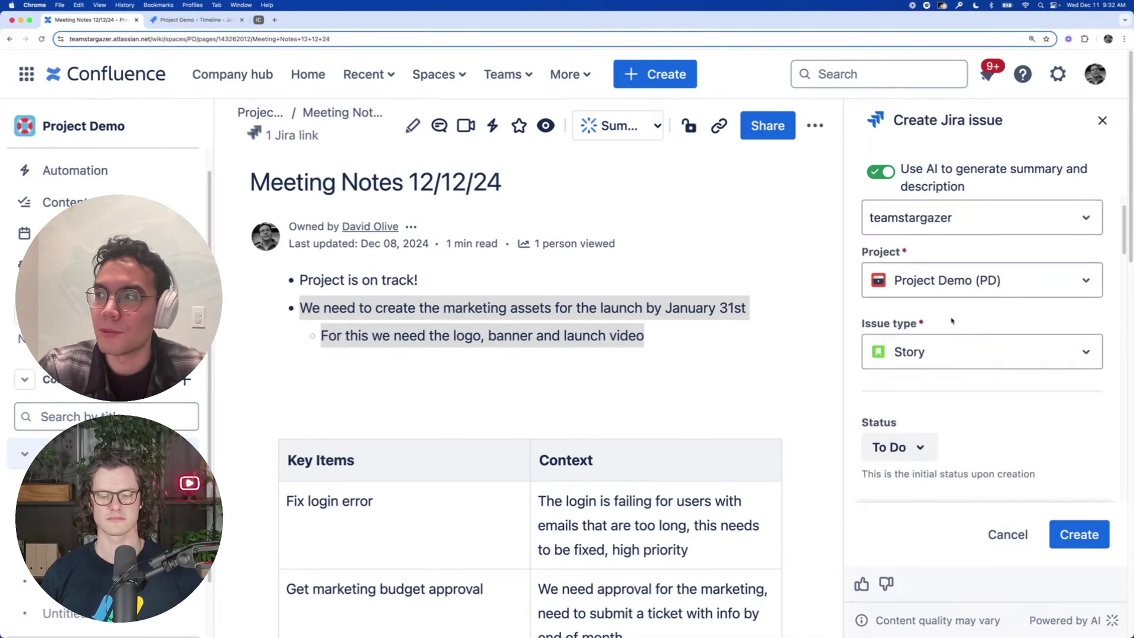
pyautogui.scroll(-5, 953, 354)
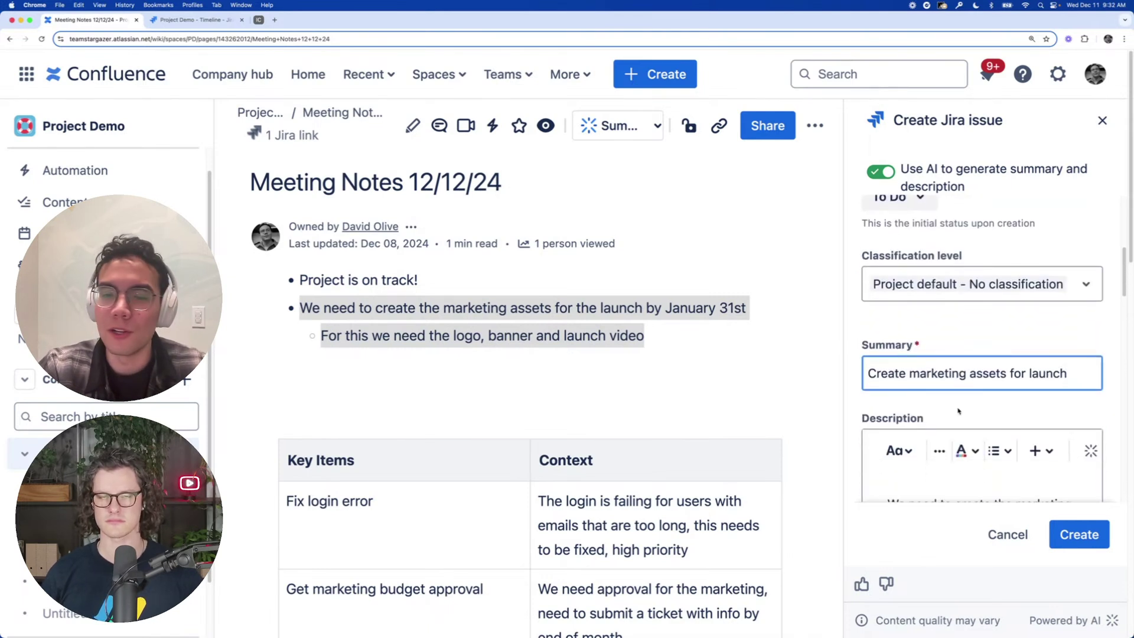
pyautogui.scroll(-5, 958, 410)
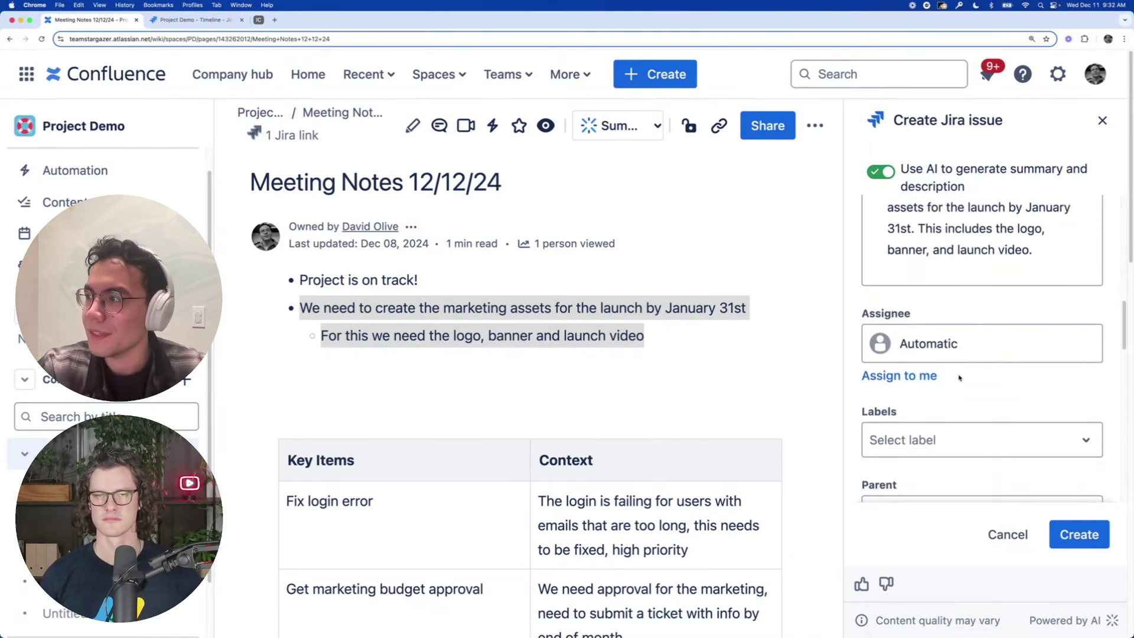
# Assign the marketing assets story to yourself and create it in Project Demo
pyautogui.click(924, 376)
pyautogui.scroll(-5, 972, 378)
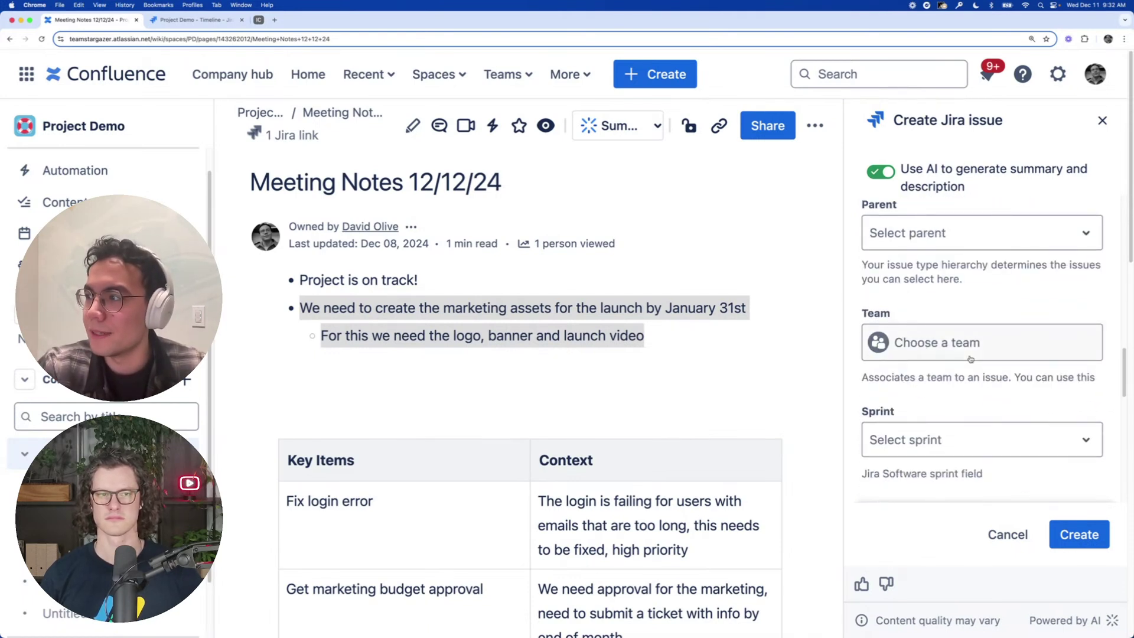
pyautogui.scroll(-4, 971, 372)
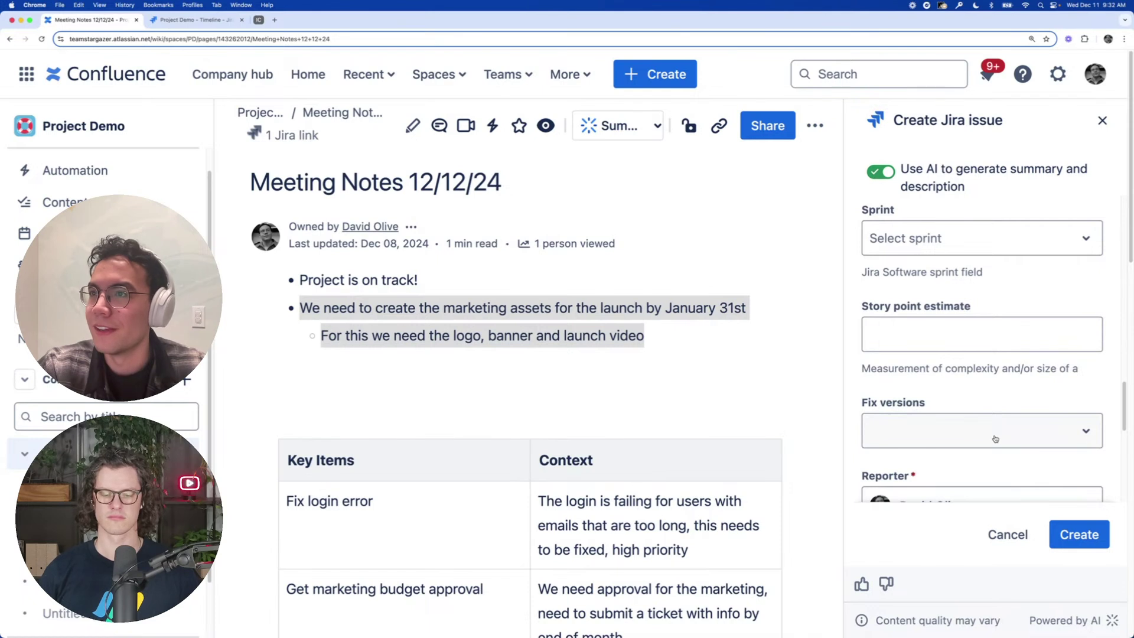
pyautogui.click(1070, 538)
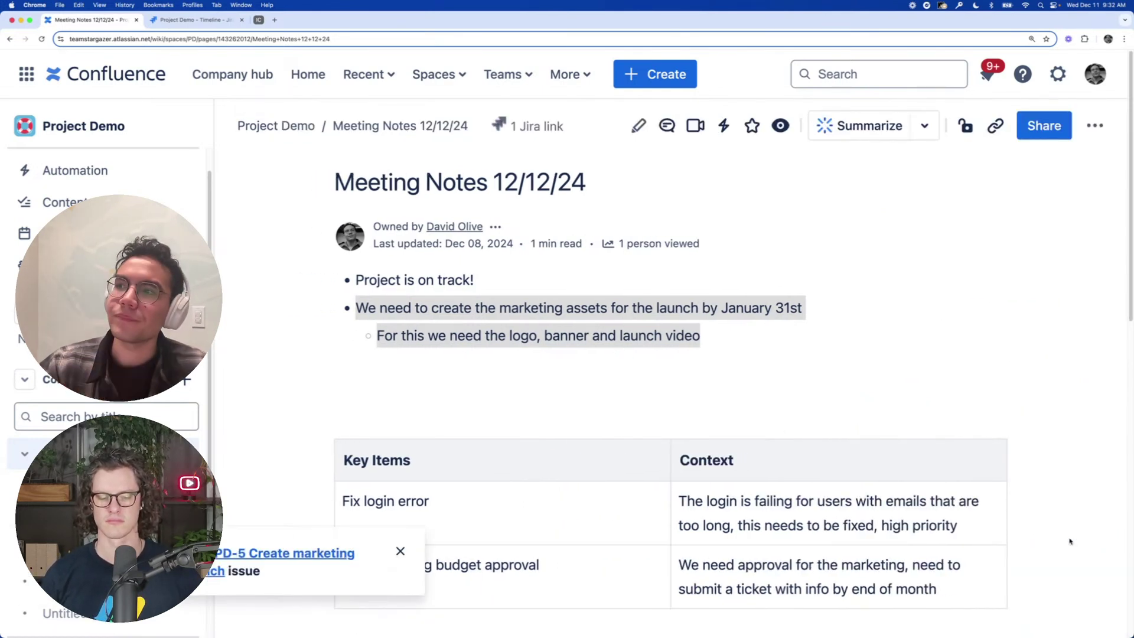
# Open the created marketing assets issue in Jira, go to Project Demo's backlog and dismiss the smart links introduction
pyautogui.click(313, 554)
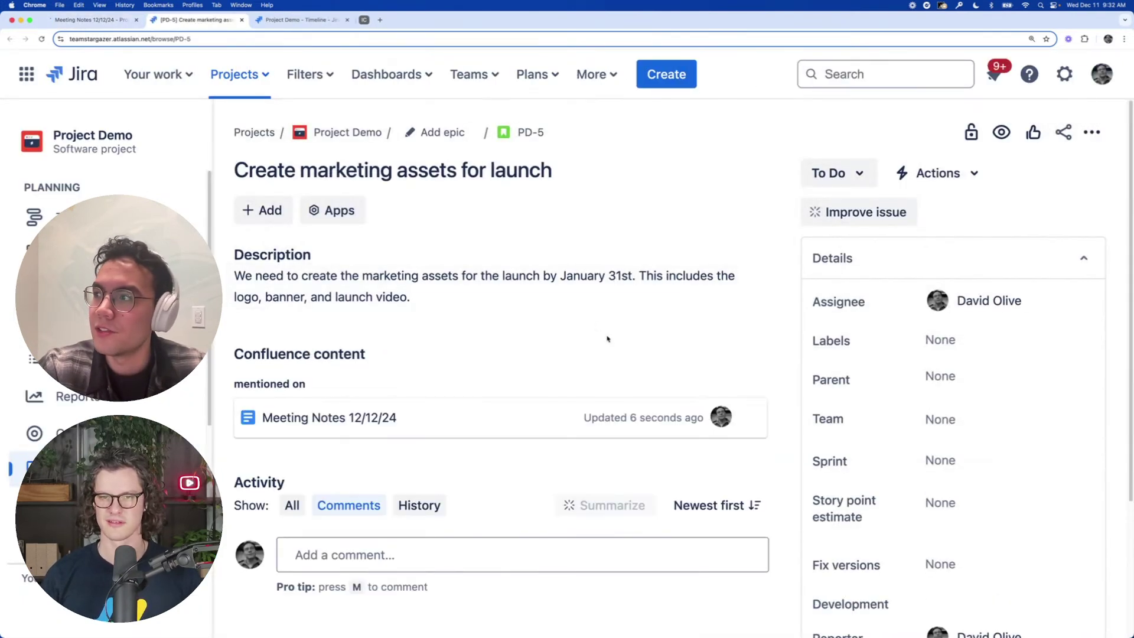
pyautogui.click(77, 252)
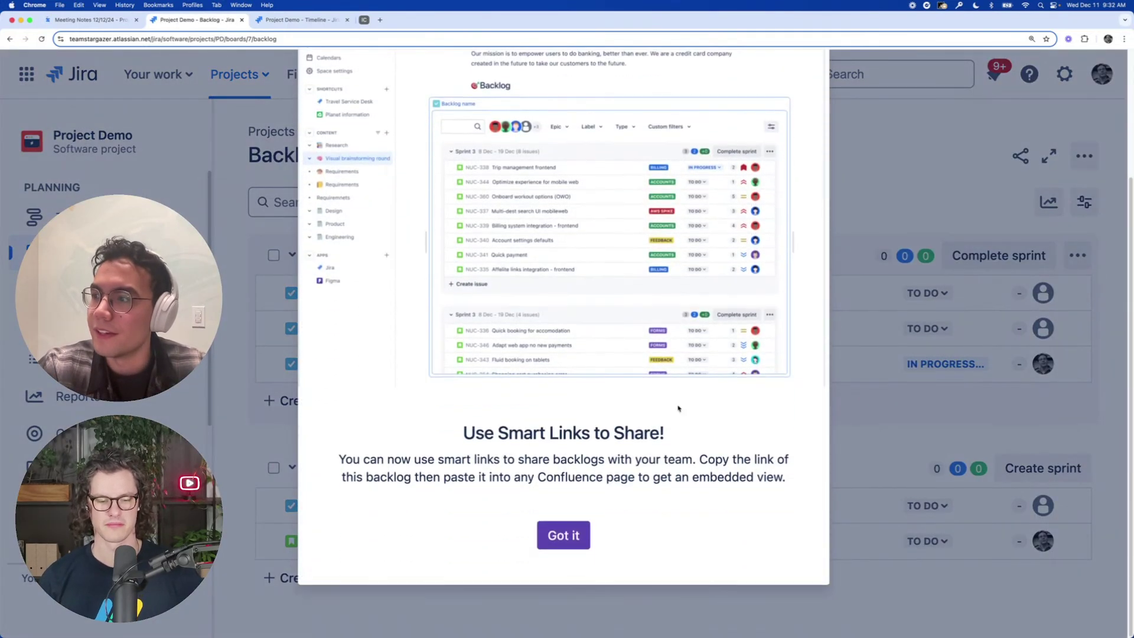
pyautogui.click(566, 533)
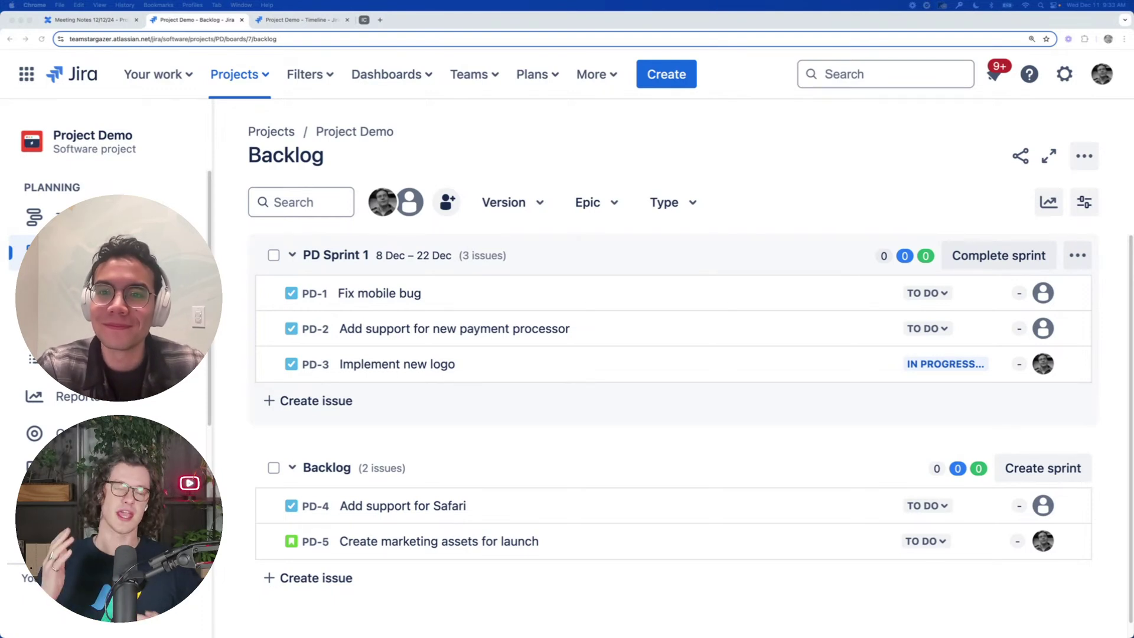
# Return to Confluence, open the Meeting Notes Whiteboard and view the Jira issue form for the "Legal review needed!" sticky note
pyautogui.click(95, 20)
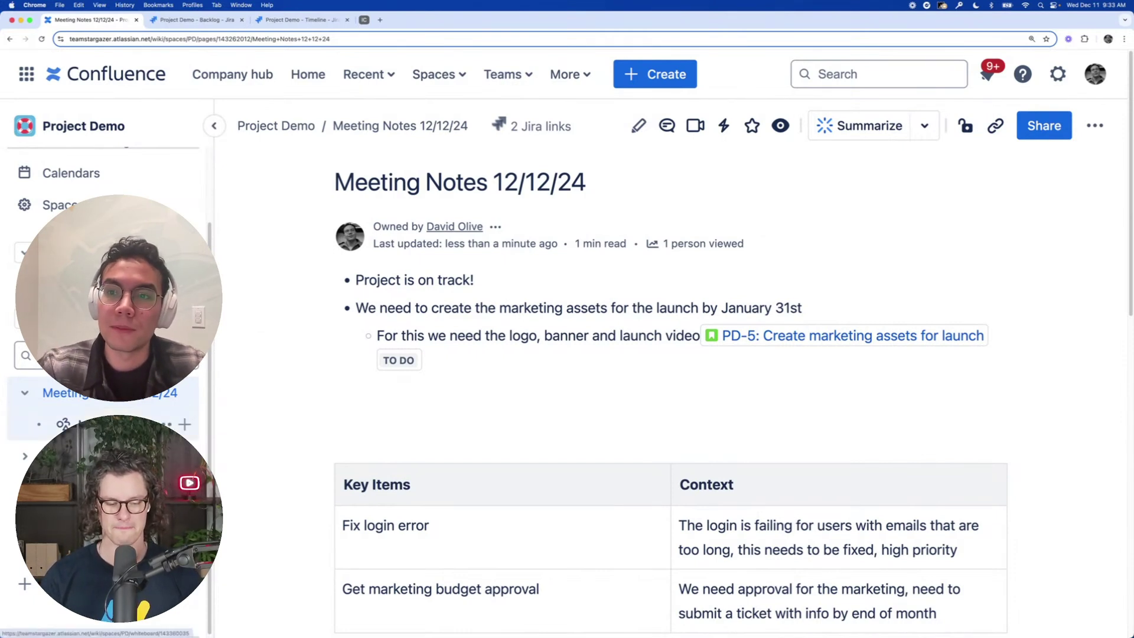
pyautogui.click(118, 424)
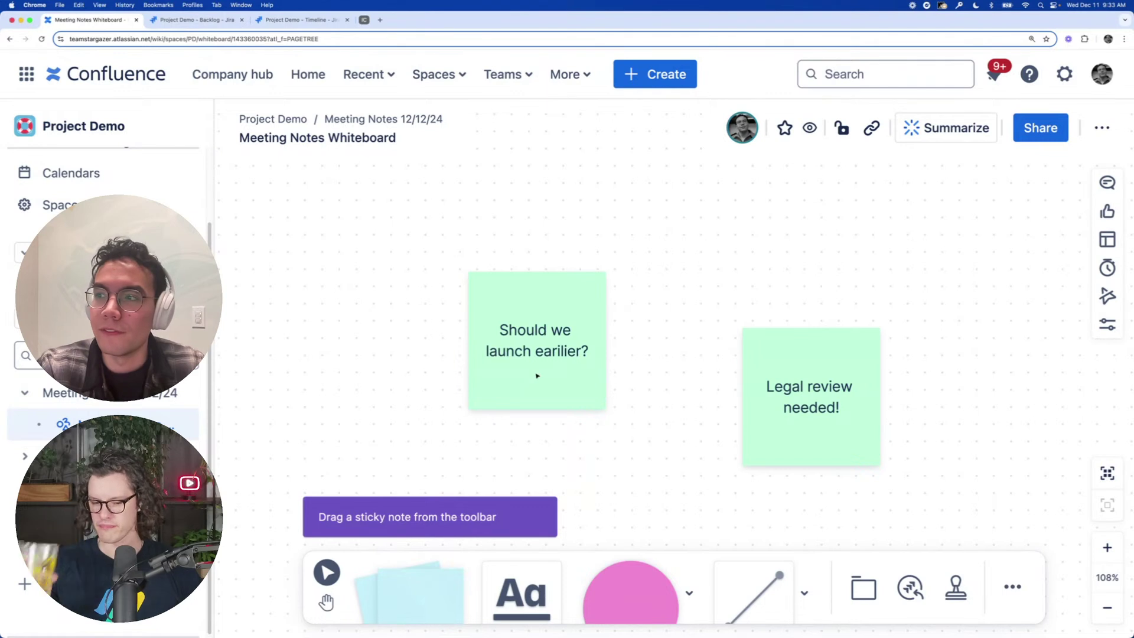
pyautogui.click(768, 416)
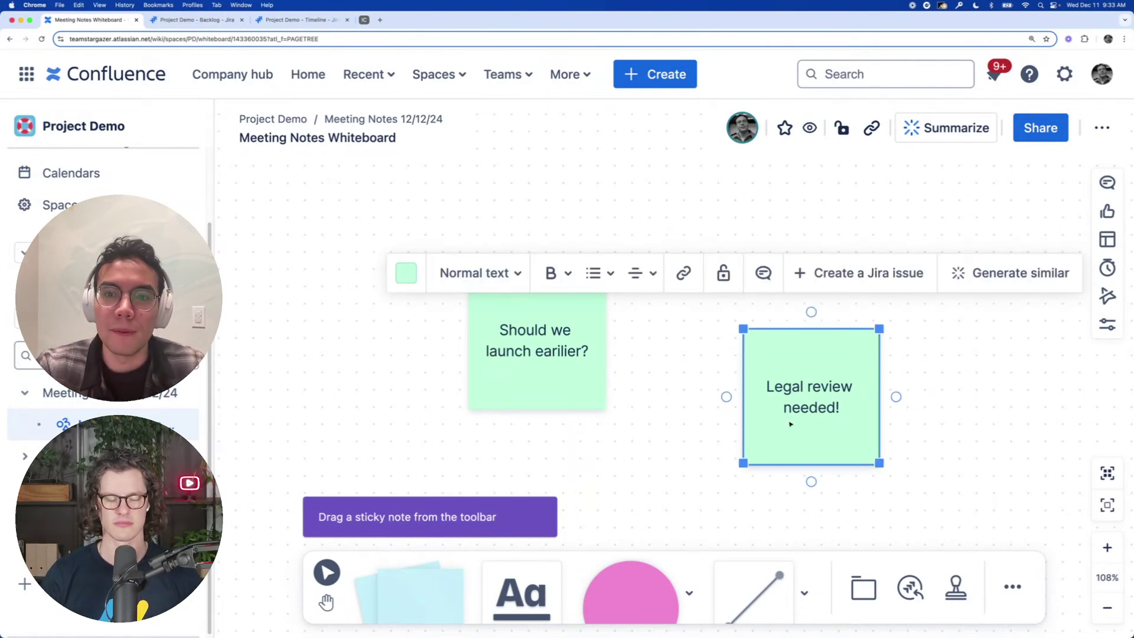
pyautogui.click(869, 273)
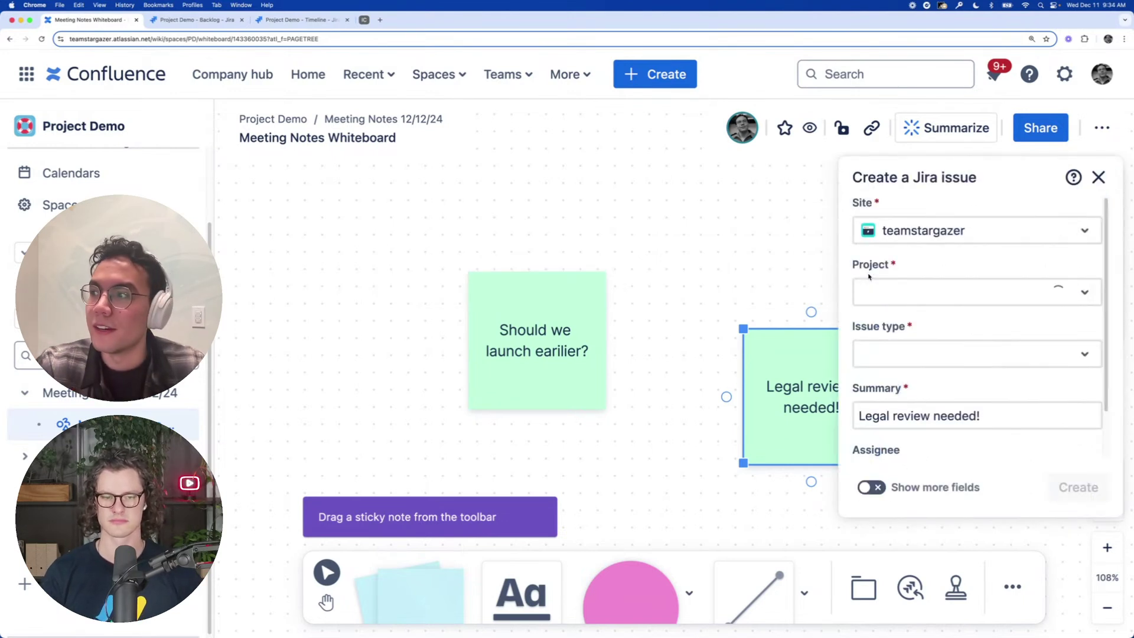
pyautogui.scroll(-2, 980, 361)
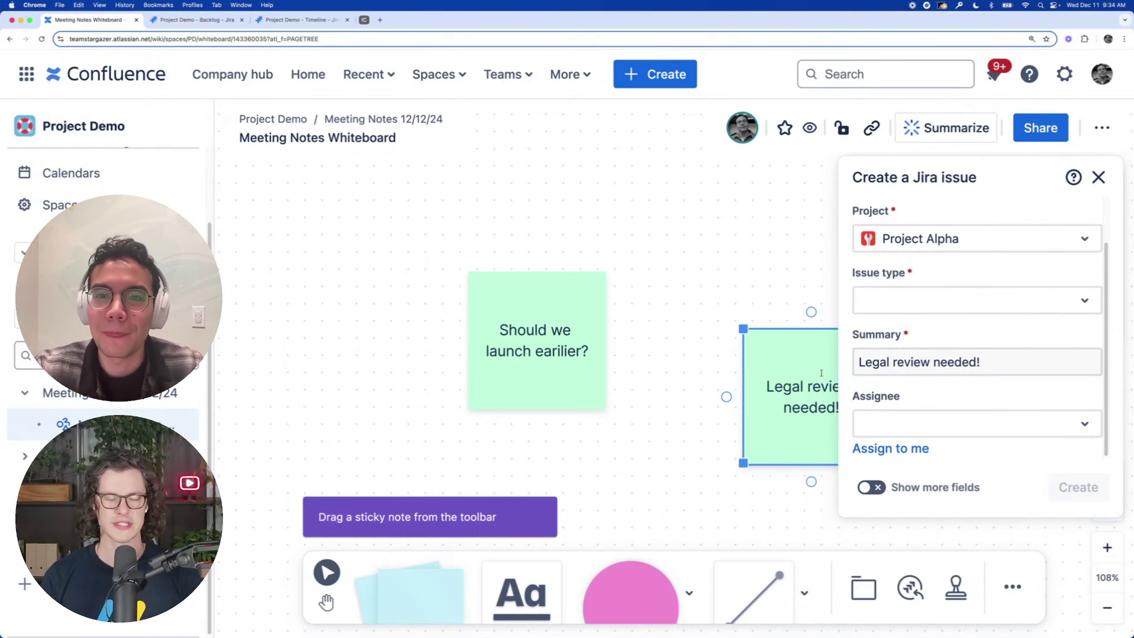
# Open Project Demo's Burnup report in Jira and copy its share link
pyautogui.moveTo(65, 393)
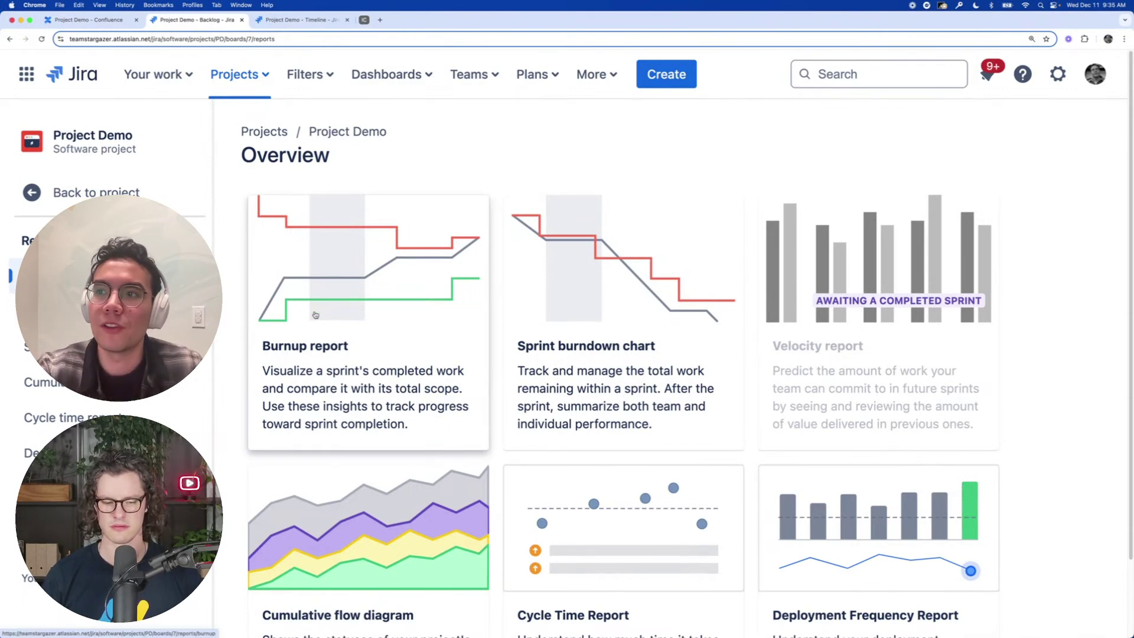
pyautogui.click(427, 354)
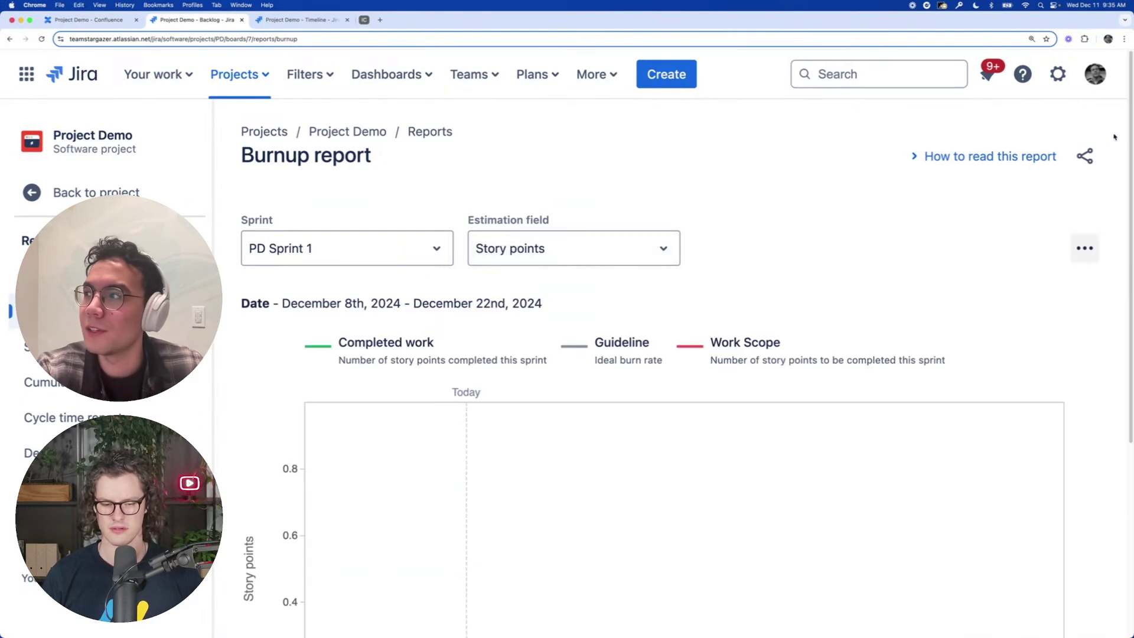
pyautogui.click(1084, 156)
pyautogui.click(838, 440)
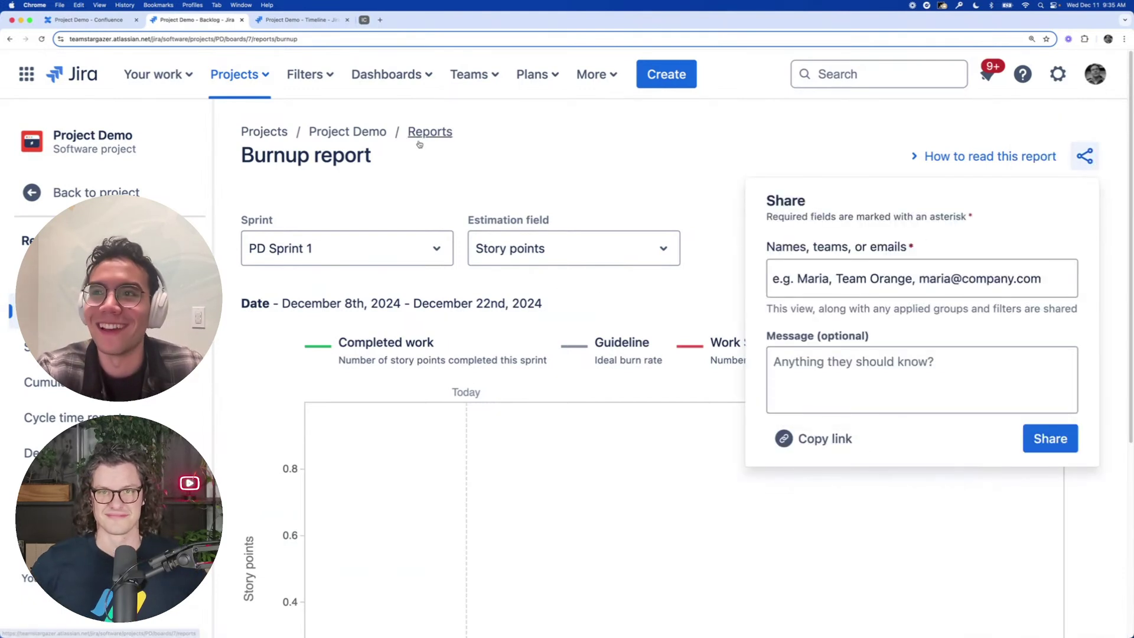
# Create a Confluence page titled "Issue Tracking" in the Project Demo space and paste the Burnup report link into its body
pyautogui.click(100, 22)
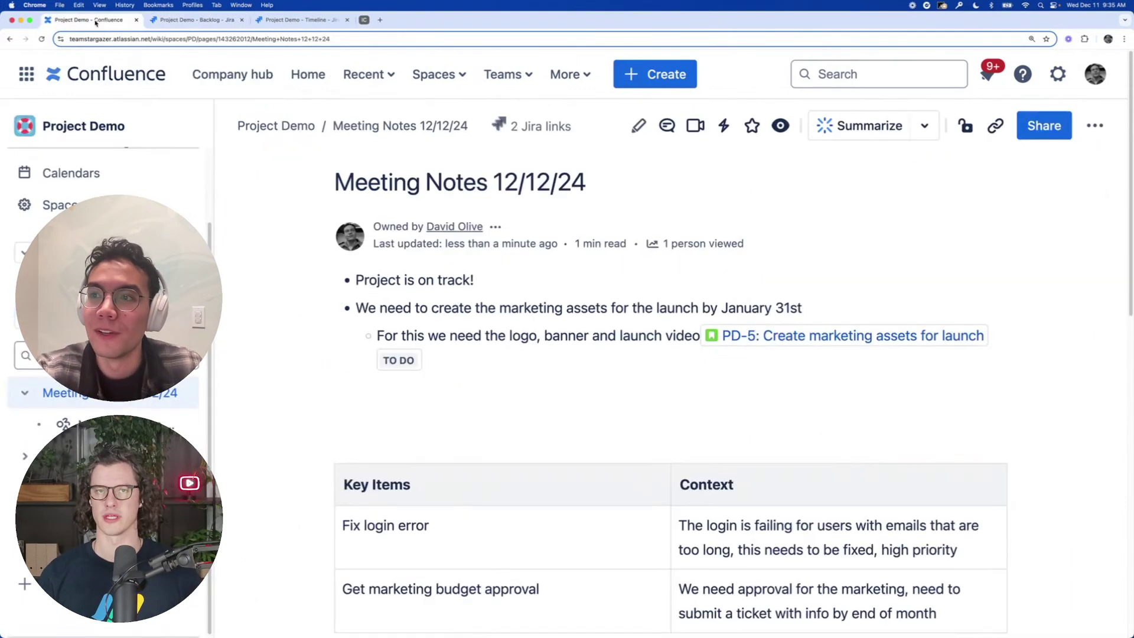
pyautogui.press('c')
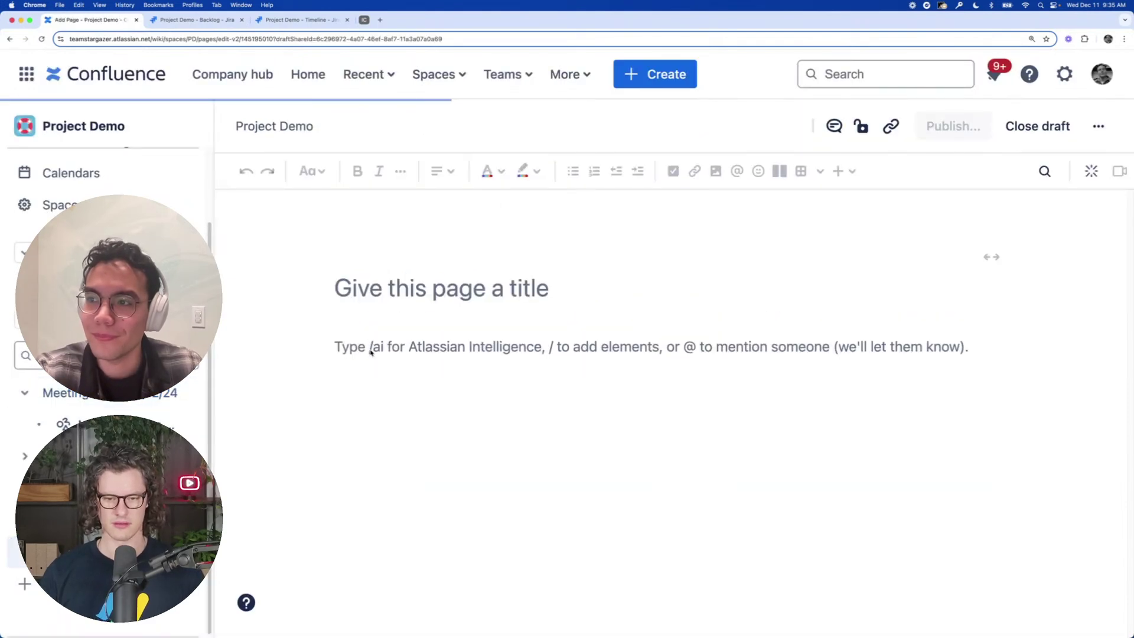
pyautogui.write('Issue Tracking')
pyautogui.press('Return')
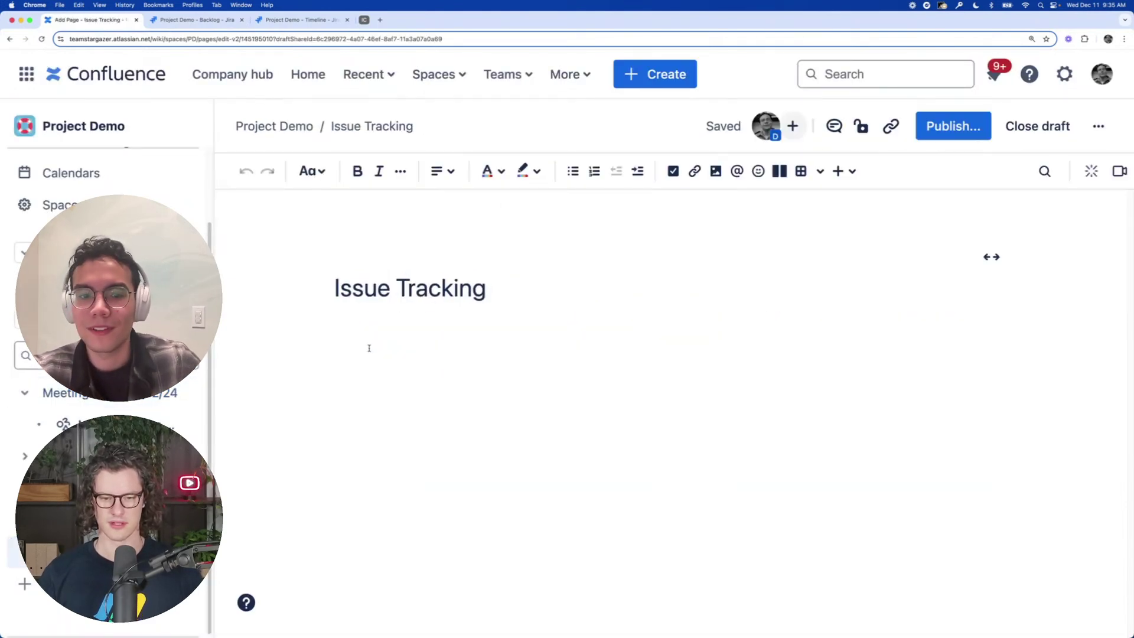
pyautogui.press('super+v')
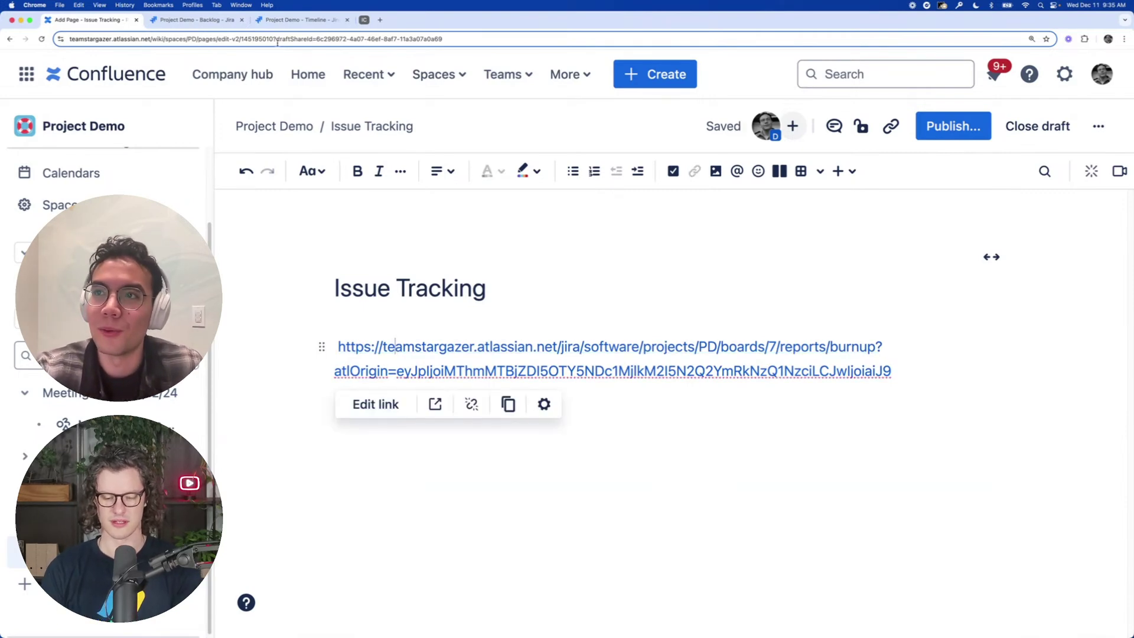
# Switch to Jira, view Project Demo's reports overview and return to the PD Sprint 1 board
pyautogui.click(261, 20)
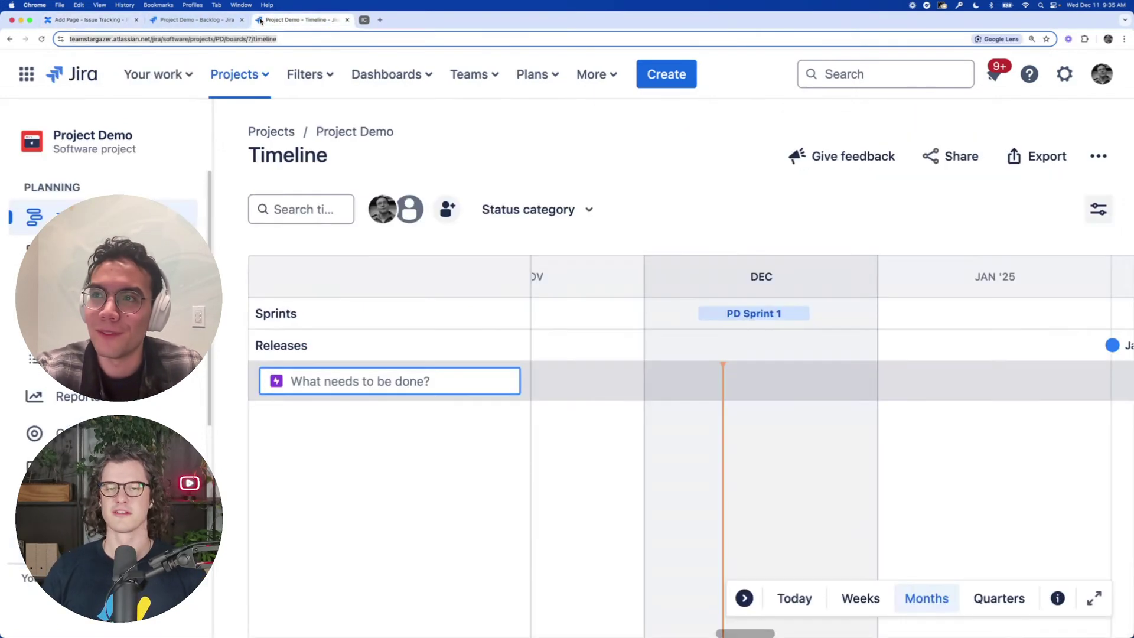
pyautogui.click(200, 22)
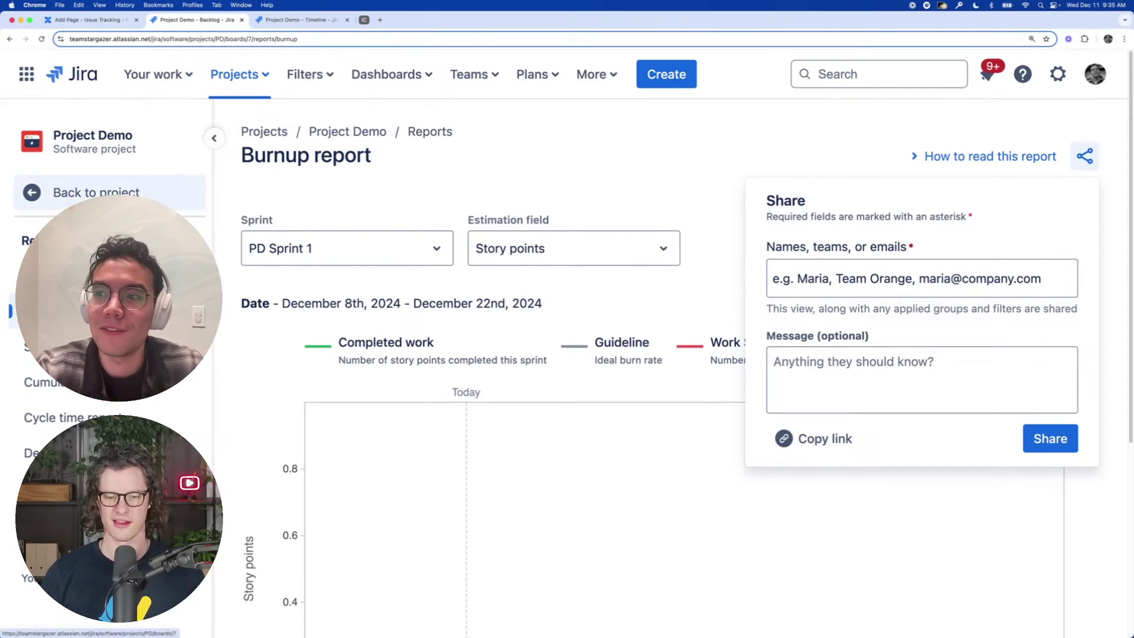
pyautogui.click(96, 192)
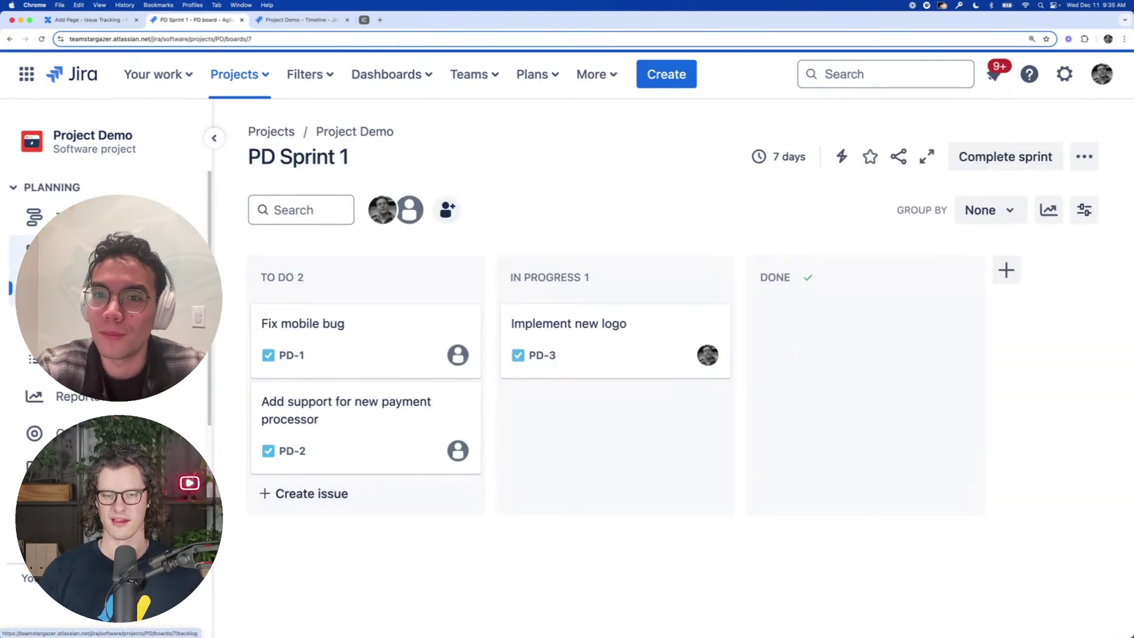
pyautogui.click(77, 396)
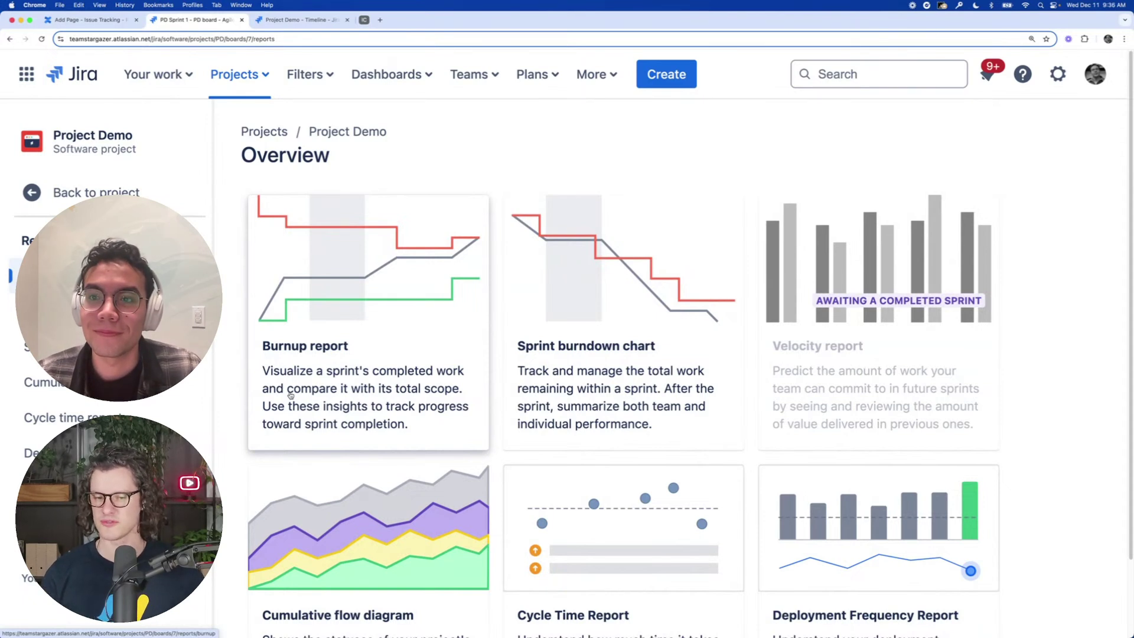
pyautogui.click(26, 185)
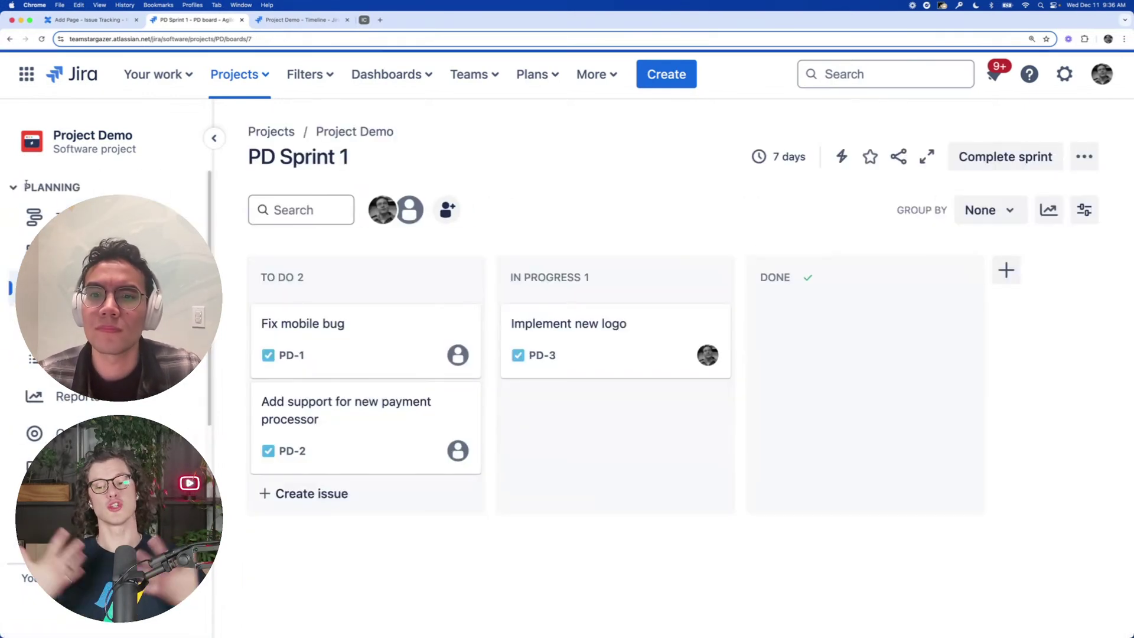
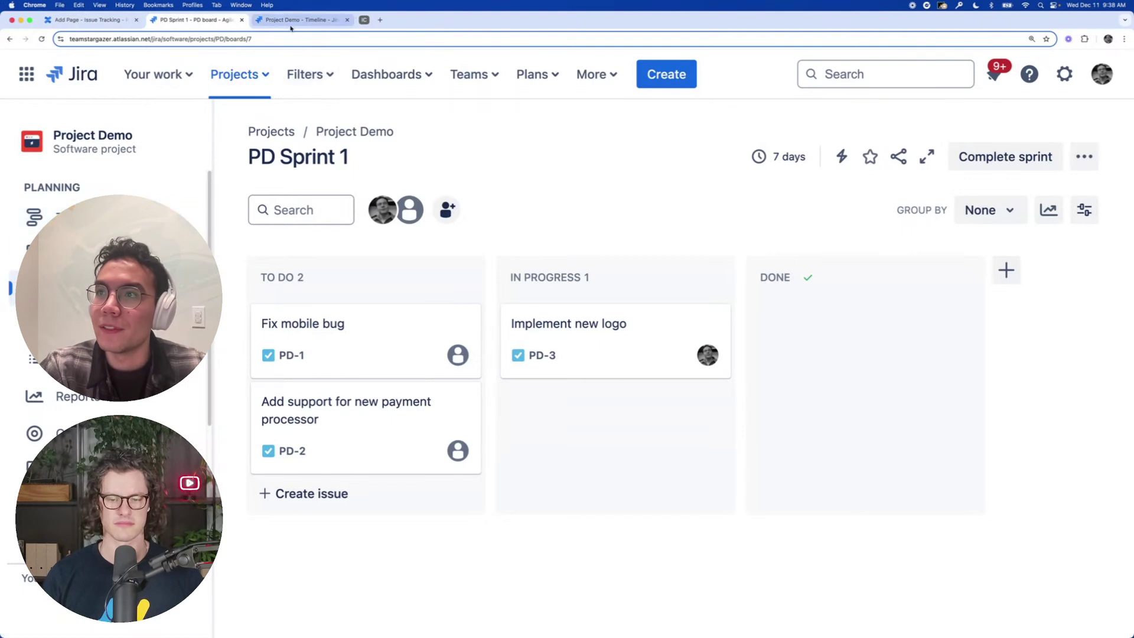
# Return to Confluence and open the Meeting Notes 12/12/24 page for editing
pyautogui.click(91, 19)
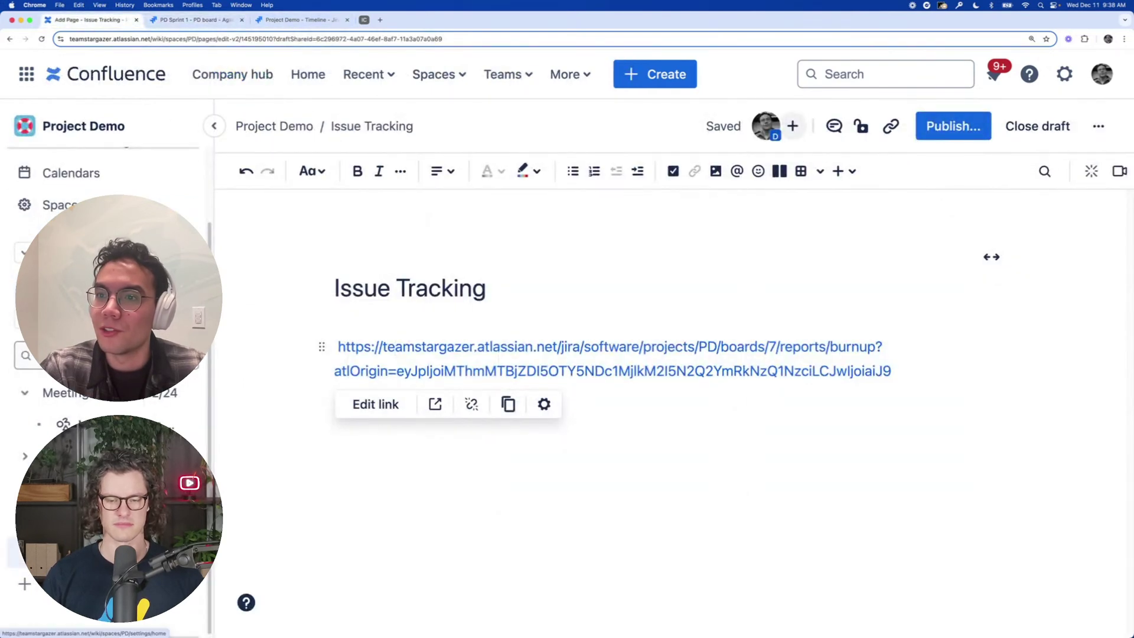
pyautogui.click(59, 391)
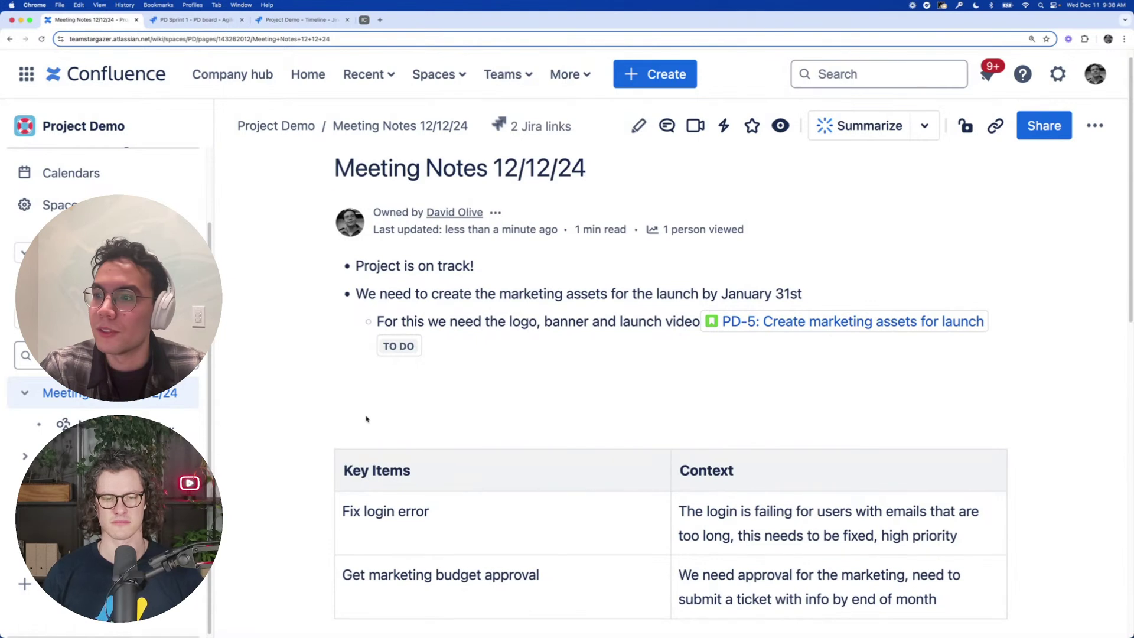
pyautogui.scroll(-1, 366, 419)
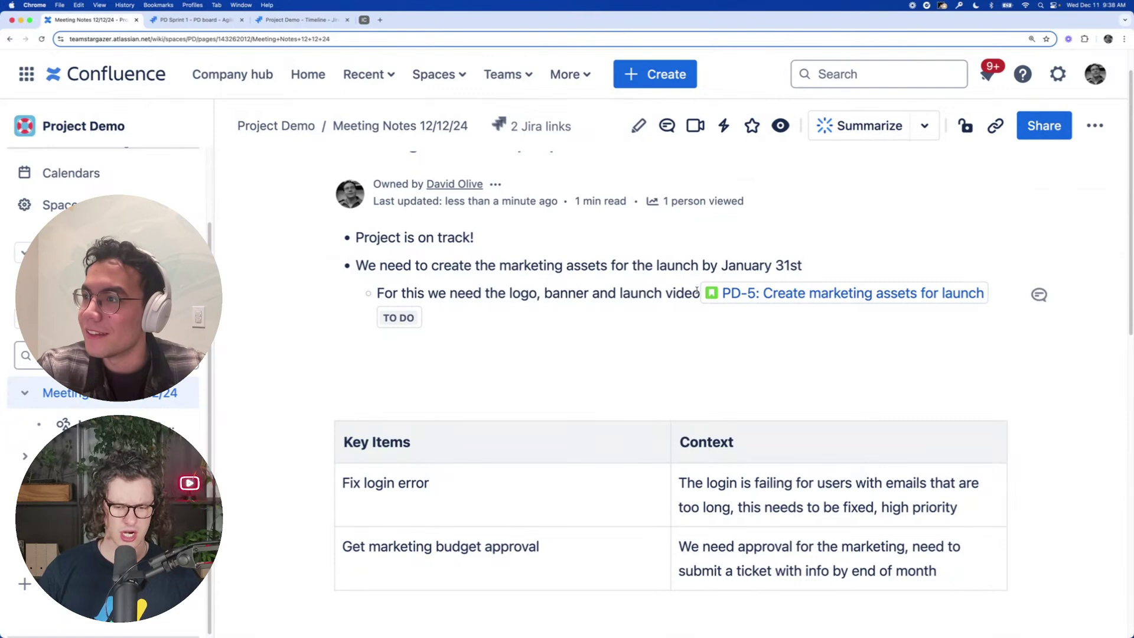
pyautogui.moveTo(700, 293); pyautogui.dragTo(357, 258)
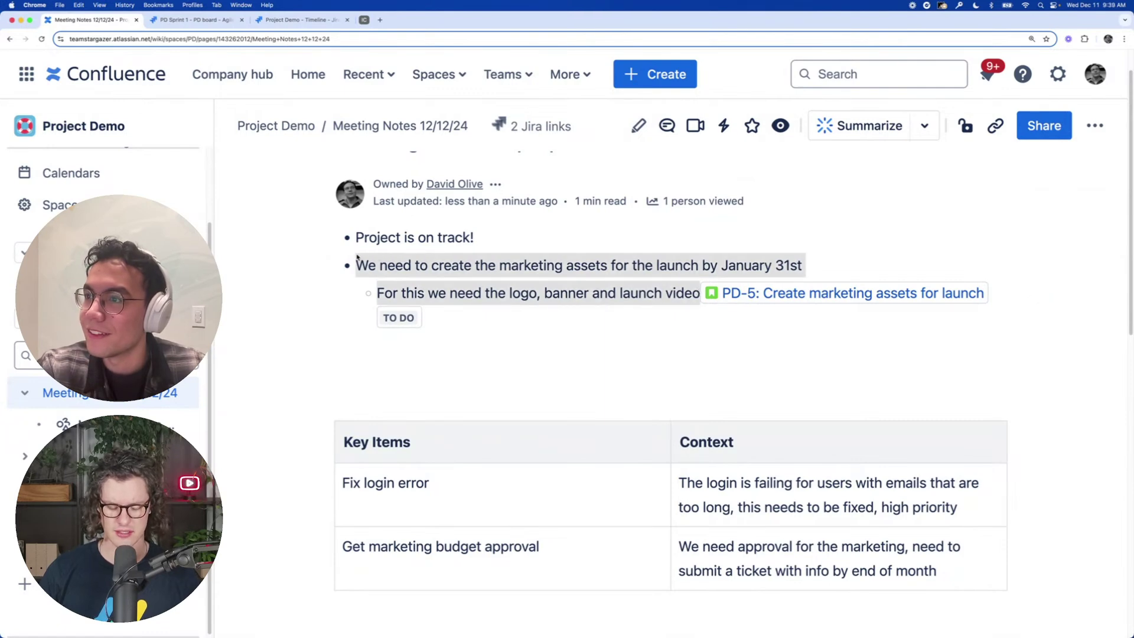
pyautogui.click(638, 124)
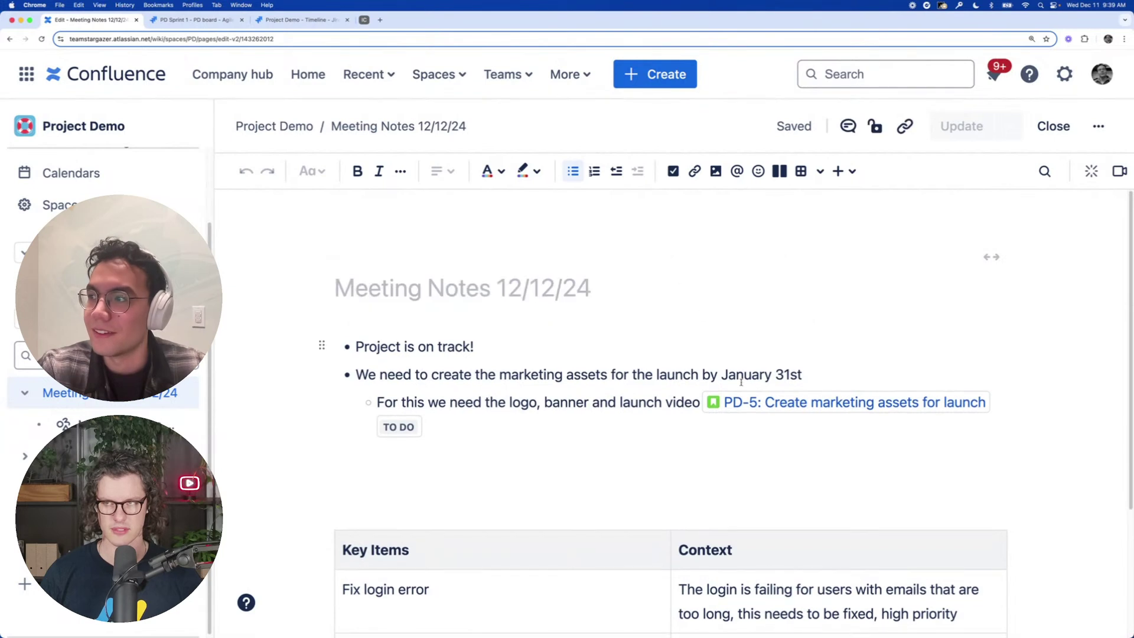
pyautogui.click(739, 415)
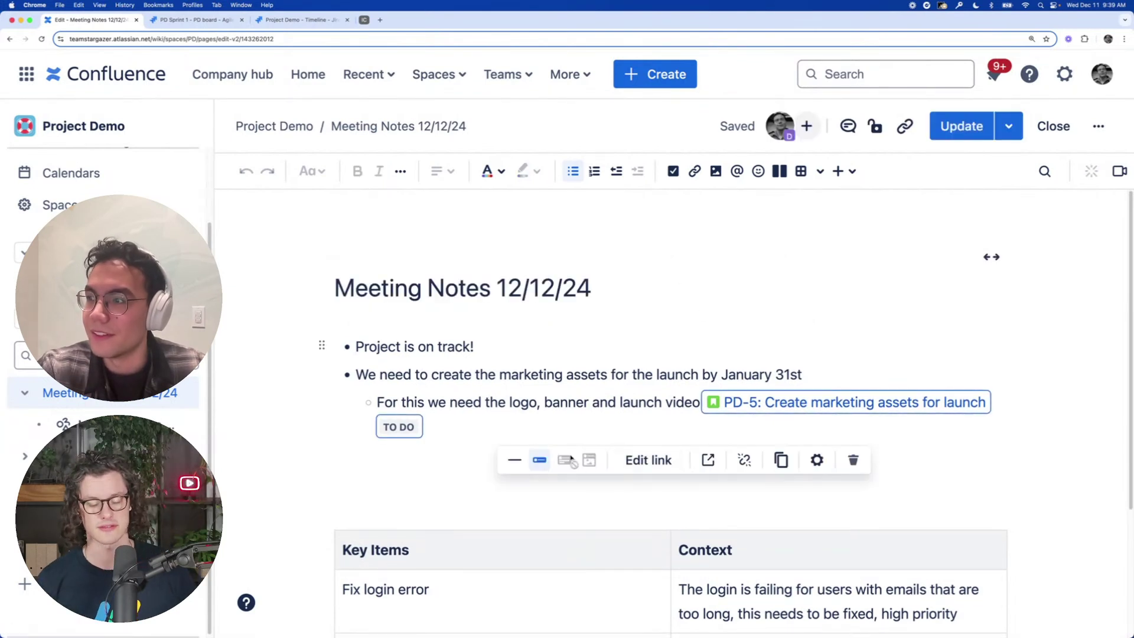
pyautogui.click(700, 401)
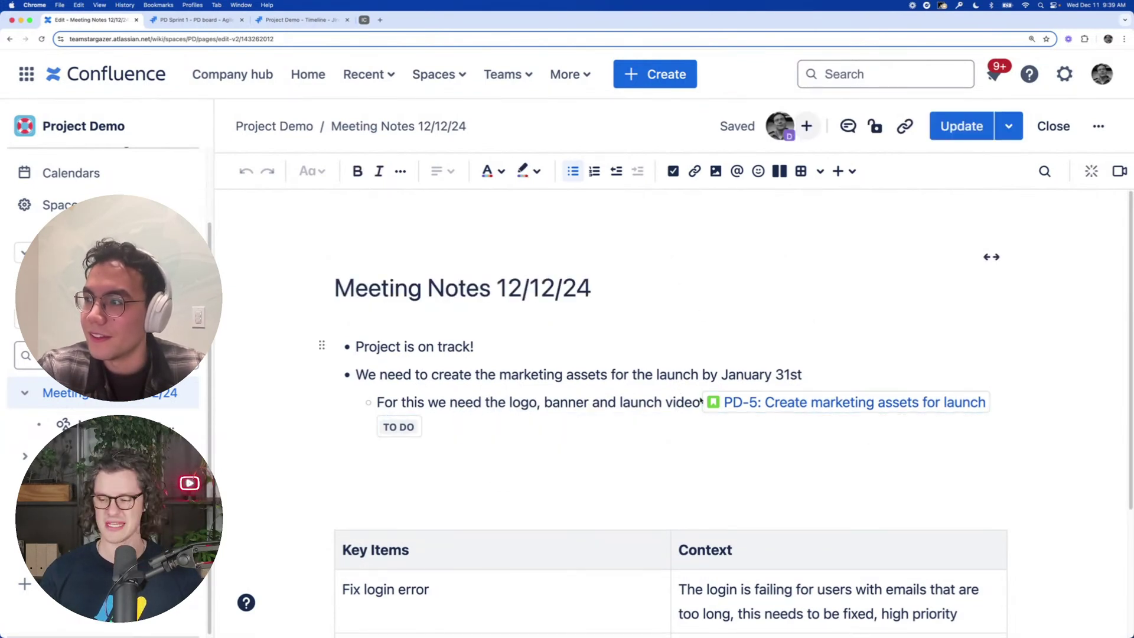
pyautogui.press('Return')
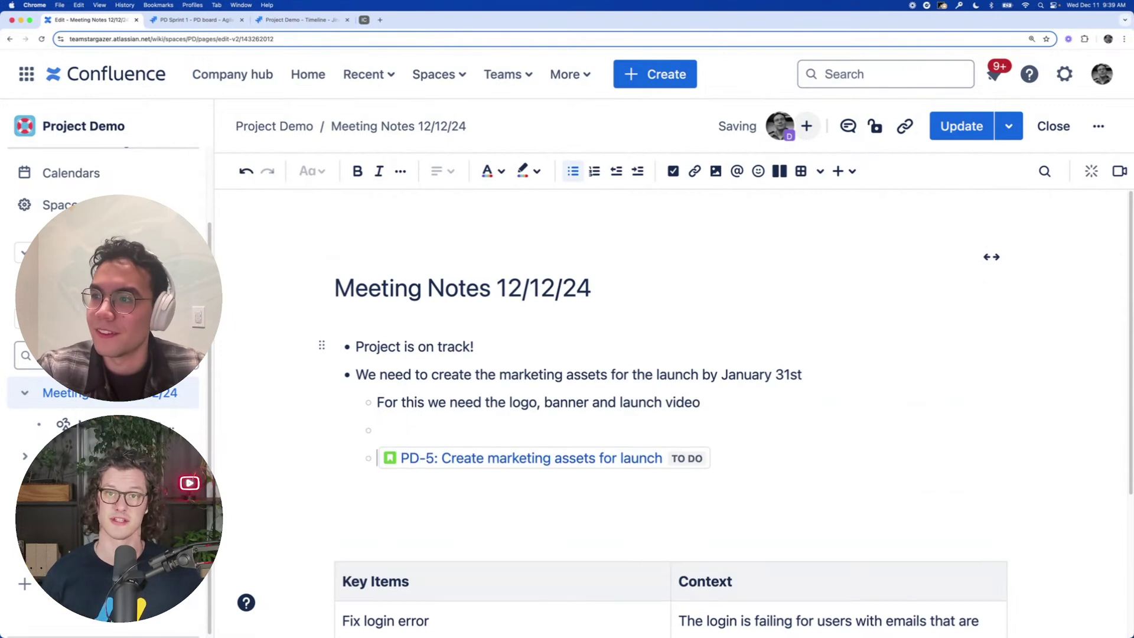
pyautogui.press('BackSpace')
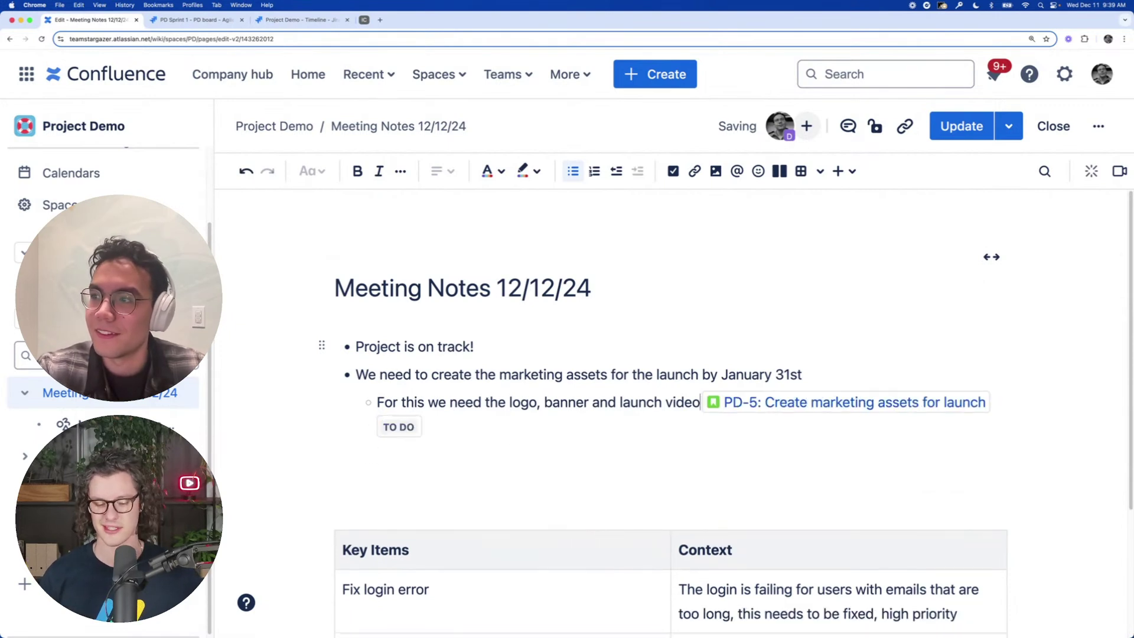
# Delete the PD-5 issue link from the launch video bullet and publish the page update
pyautogui.rightClick(743, 403)
pyautogui.click(766, 453)
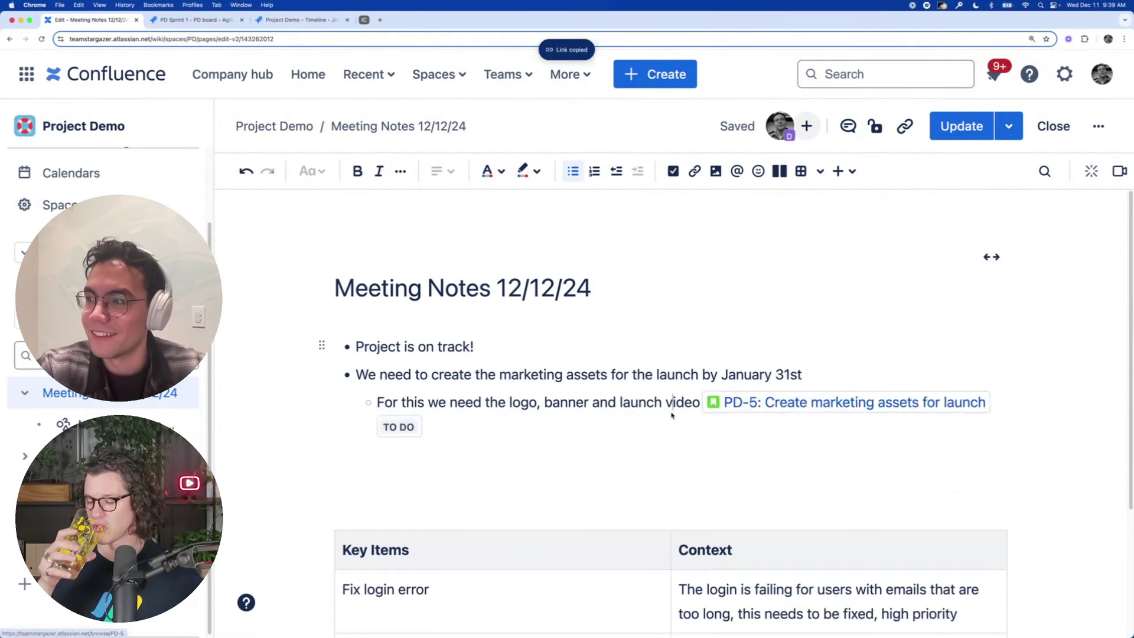
pyautogui.click(664, 420)
pyautogui.press('BackSpace')
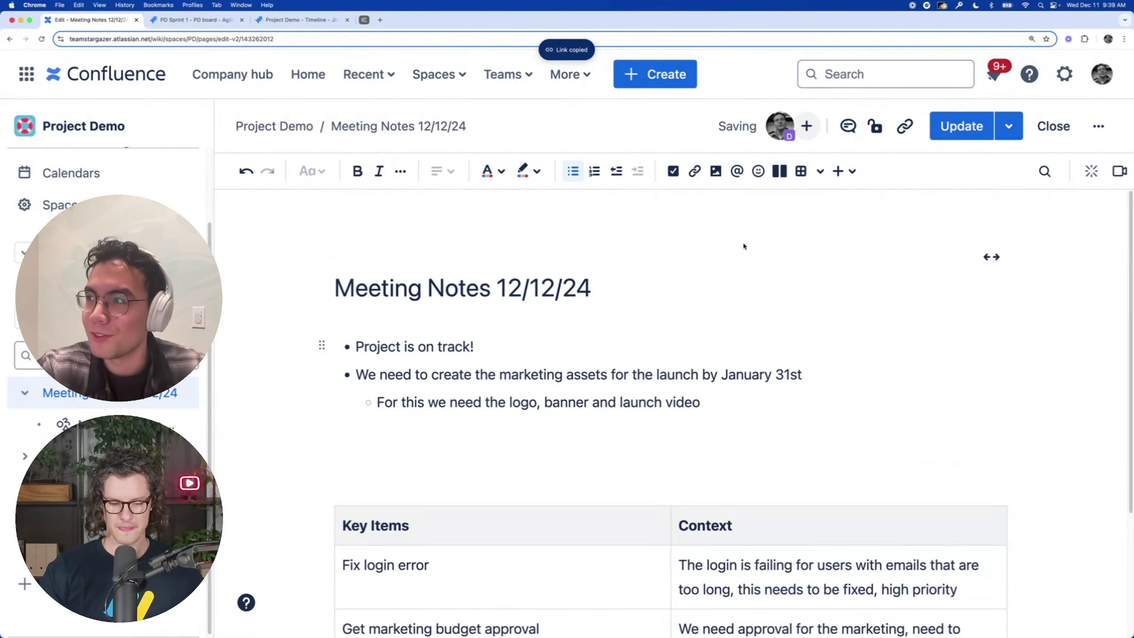
pyautogui.click(960, 127)
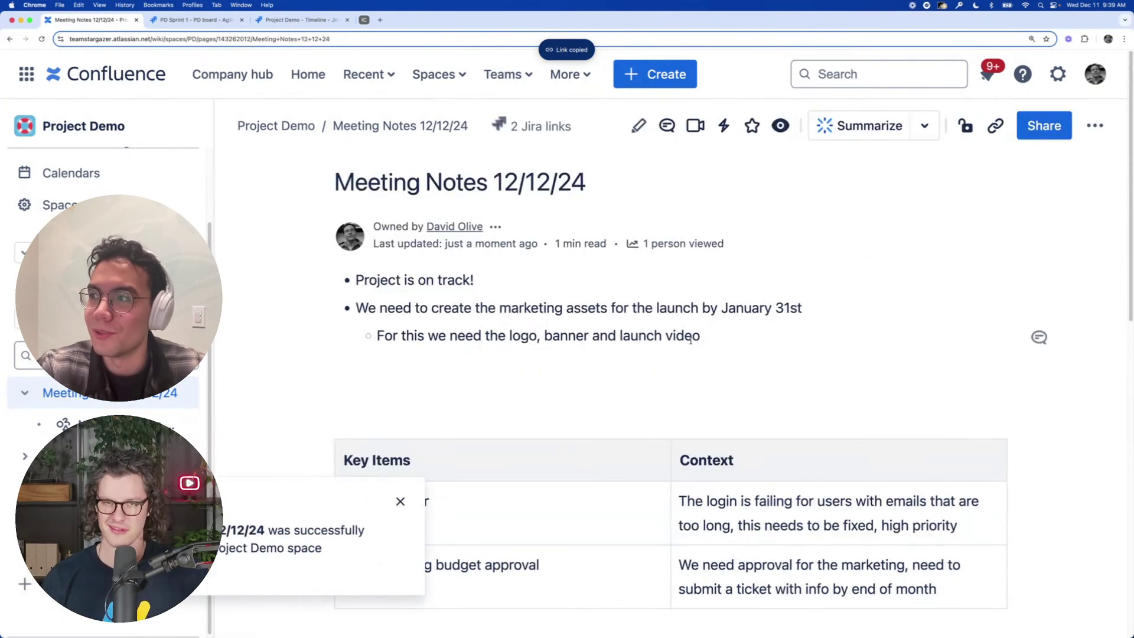
pyautogui.click(401, 503)
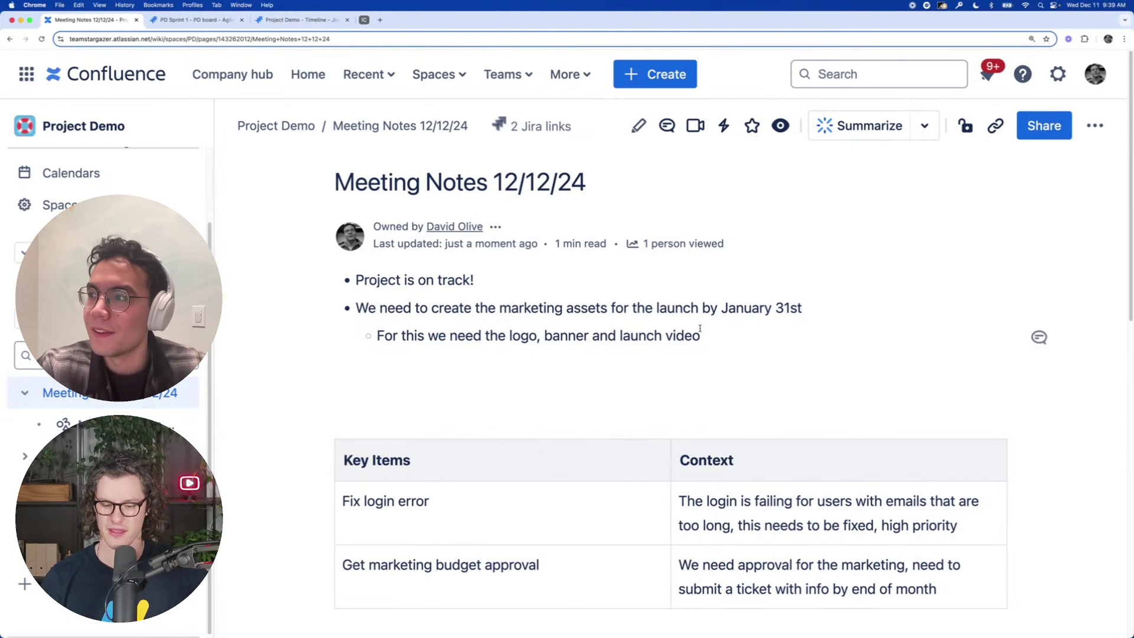
# Open the Jira issue form for the two marketing assets bullets and examine its AI-generated summary and available fields
pyautogui.moveTo(700, 335); pyautogui.dragTo(318, 314)
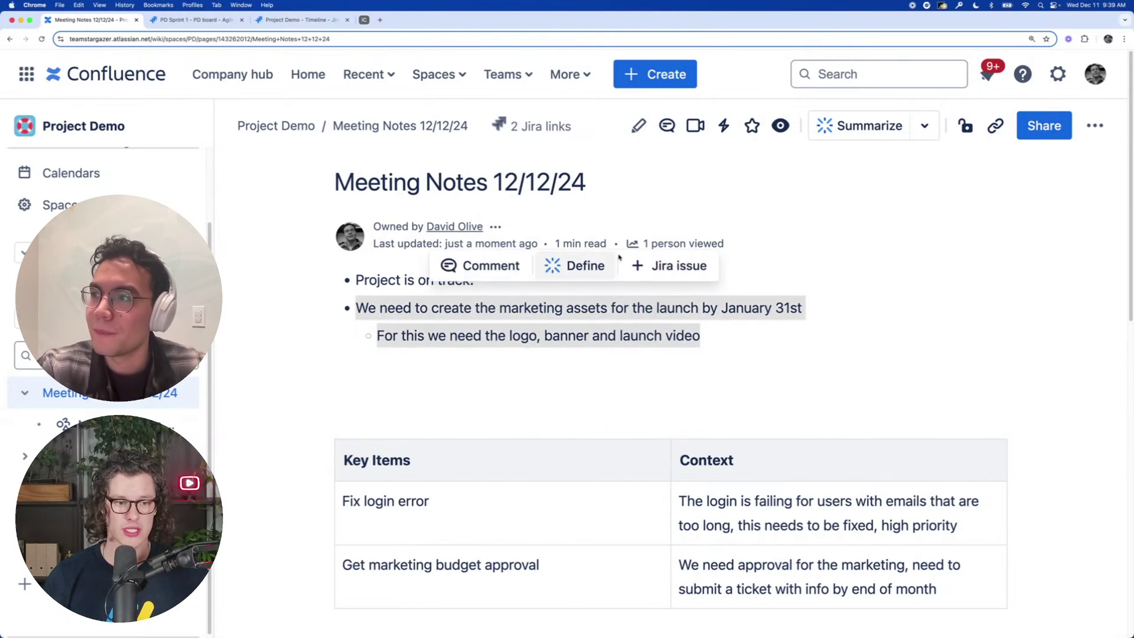
pyautogui.click(686, 264)
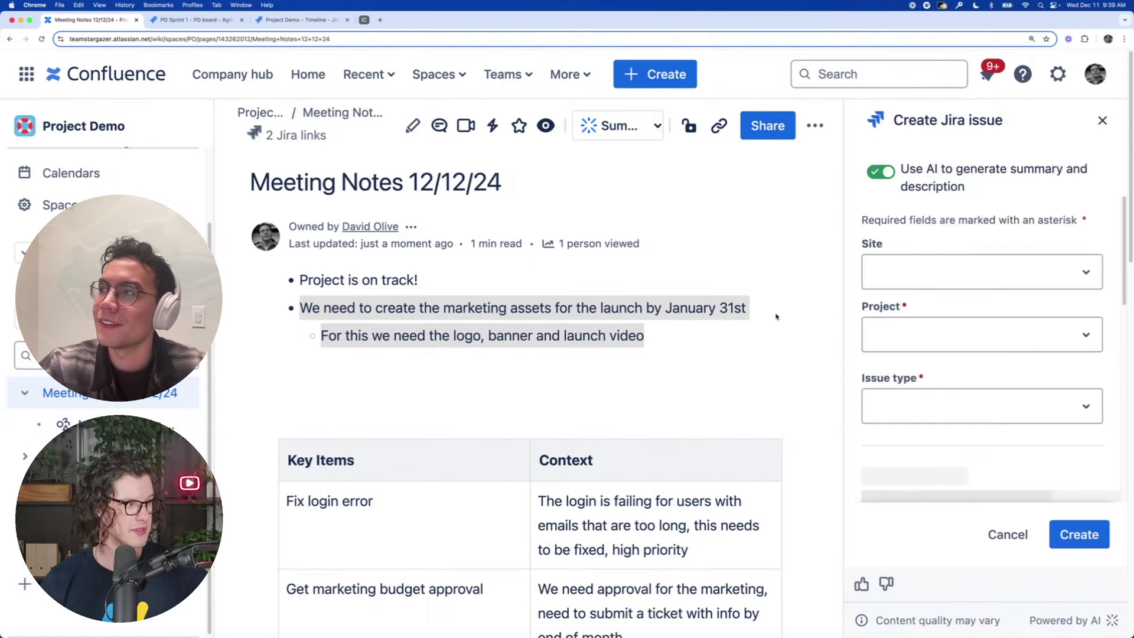
pyautogui.scroll(-5, 903, 354)
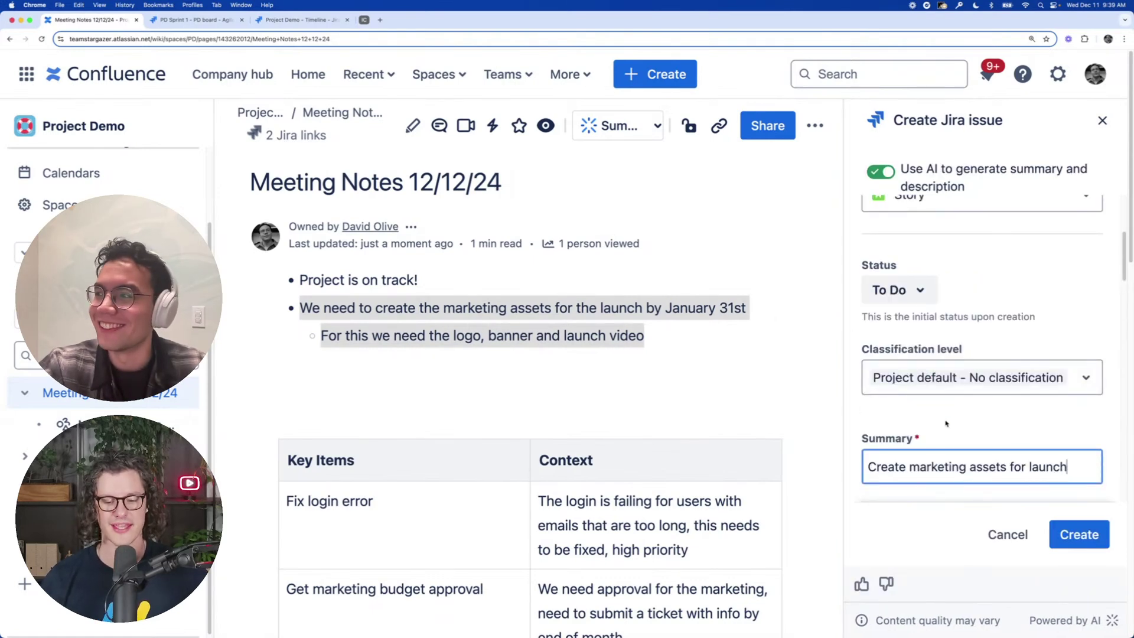
pyautogui.scroll(-10, 945, 413)
pyautogui.scroll(-3, 946, 424)
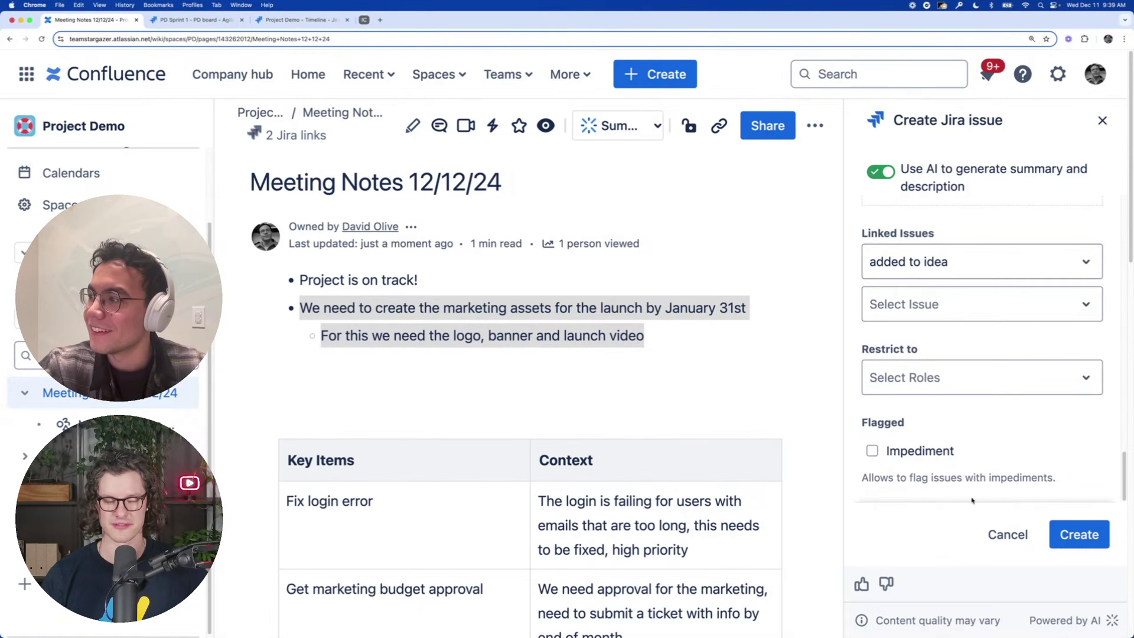
pyautogui.scroll(10, 957, 438)
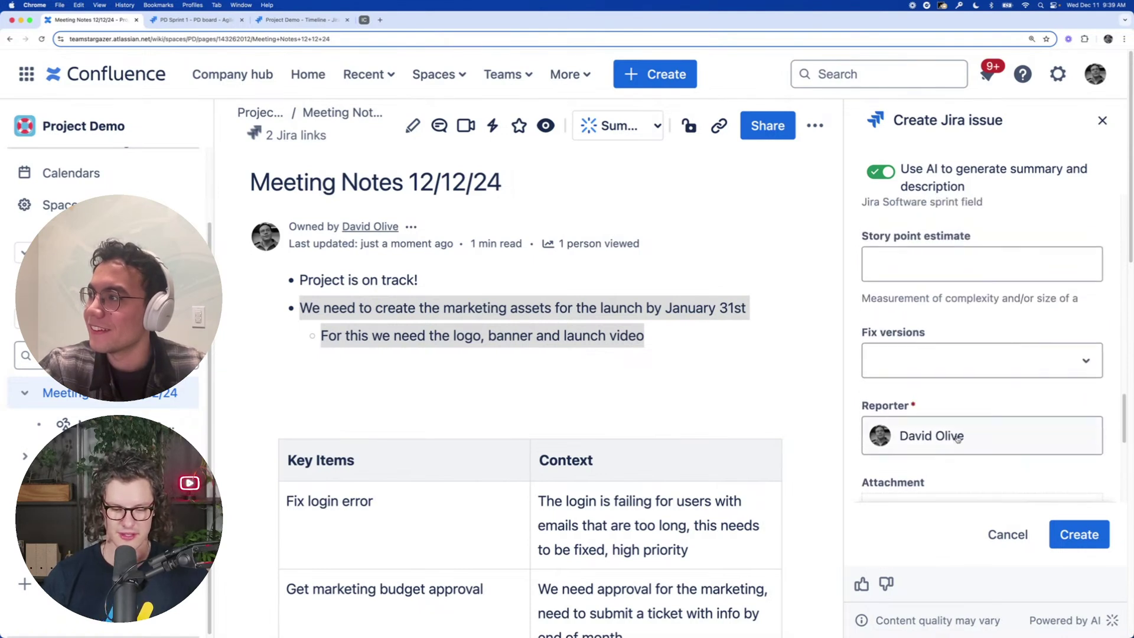
pyautogui.scroll(2, 956, 436)
pyautogui.scroll(-8, 957, 437)
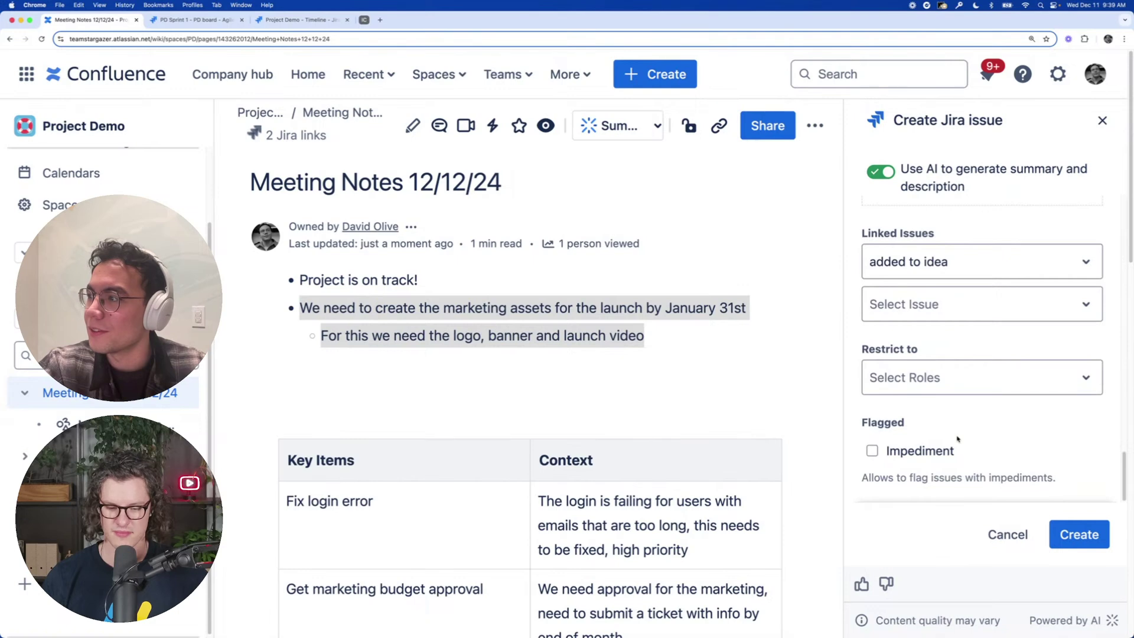
pyautogui.scroll(10, 957, 438)
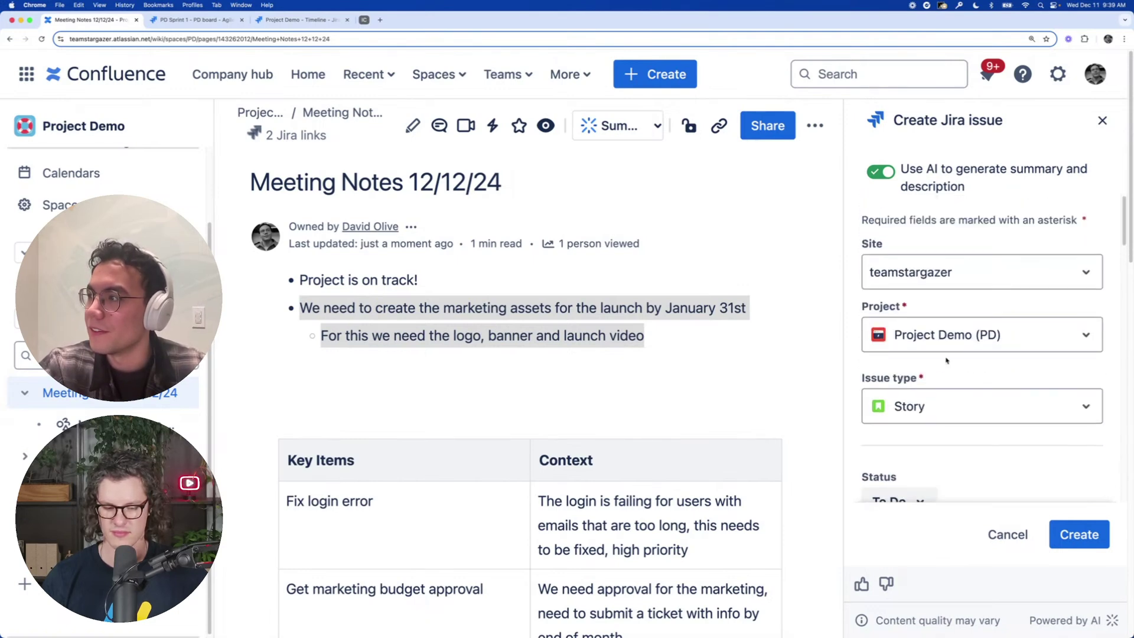
pyautogui.scroll(-4, 945, 361)
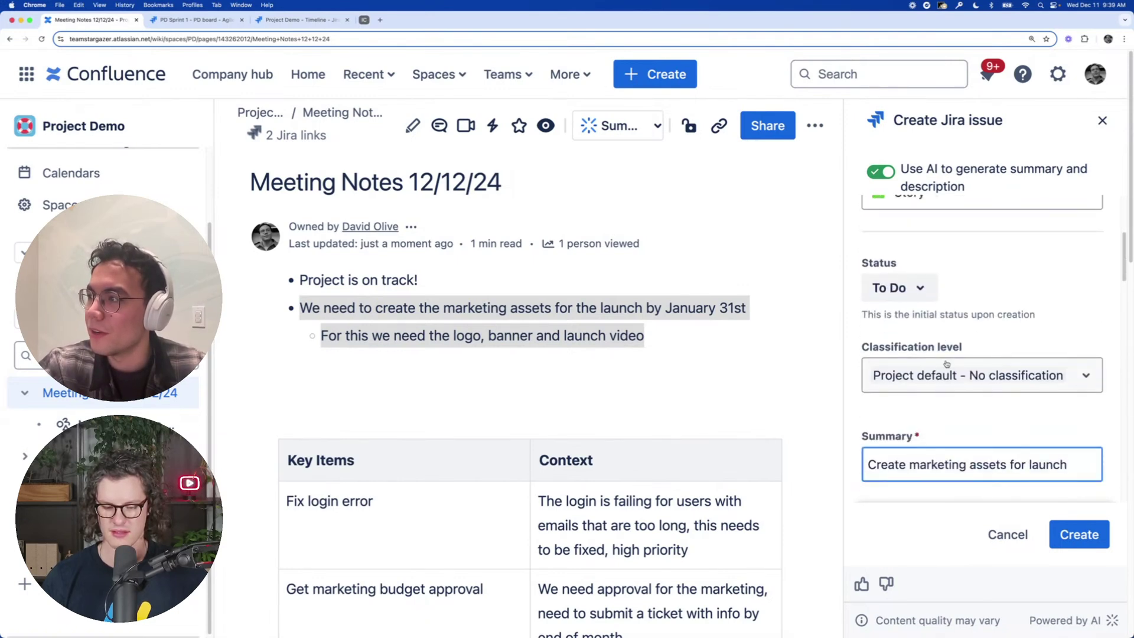
pyautogui.scroll(-8, 946, 364)
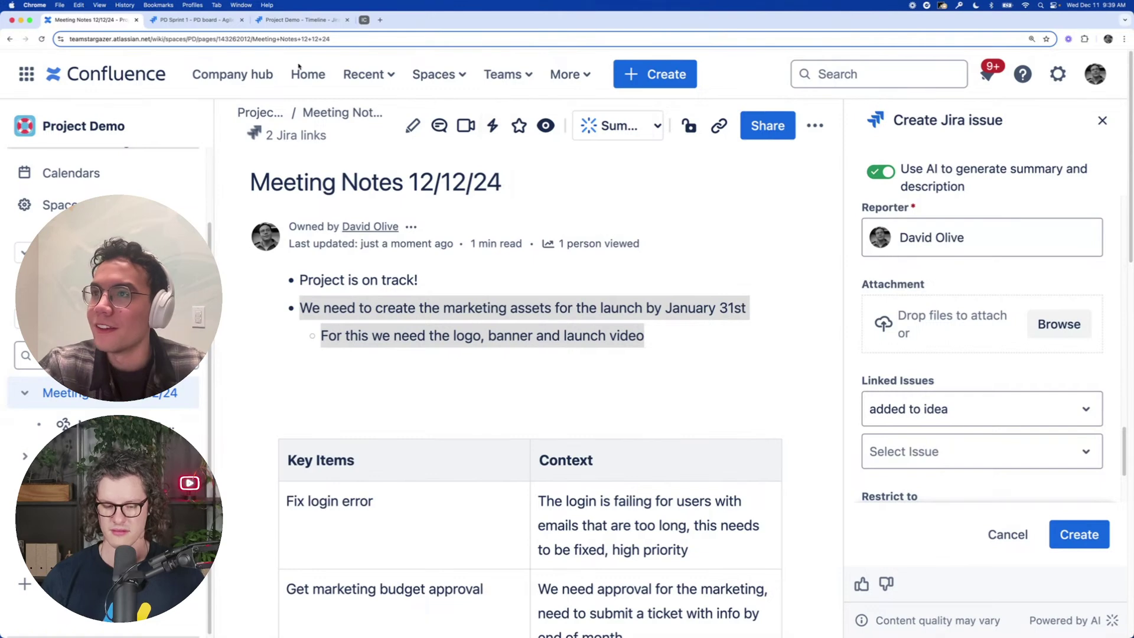
# Examine the "Implement new logo" issue's details in Project Demo's Jira backlog, and return to Confluence to close the Jira issue form
pyautogui.click(162, 21)
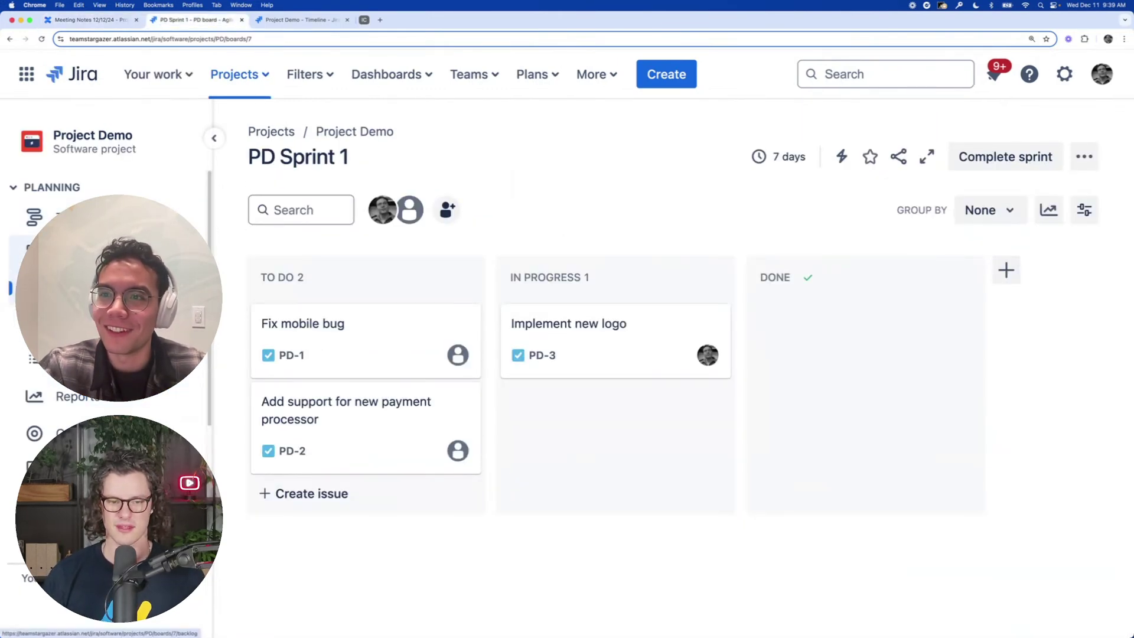
pyautogui.click(41, 252)
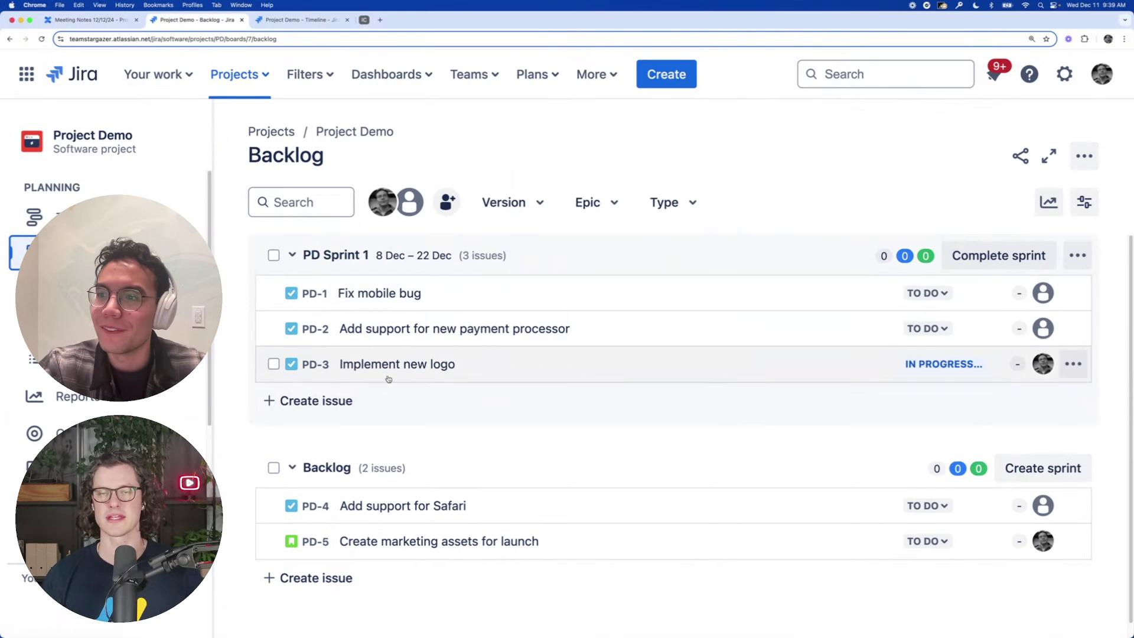
pyautogui.click(523, 372)
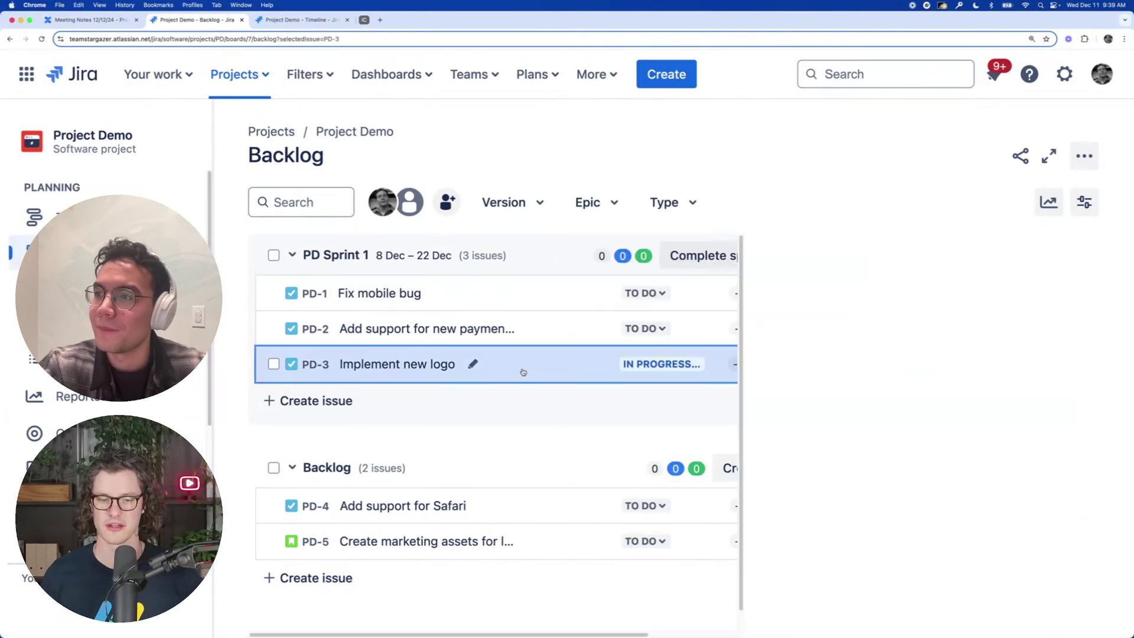
pyautogui.scroll(-5, 889, 468)
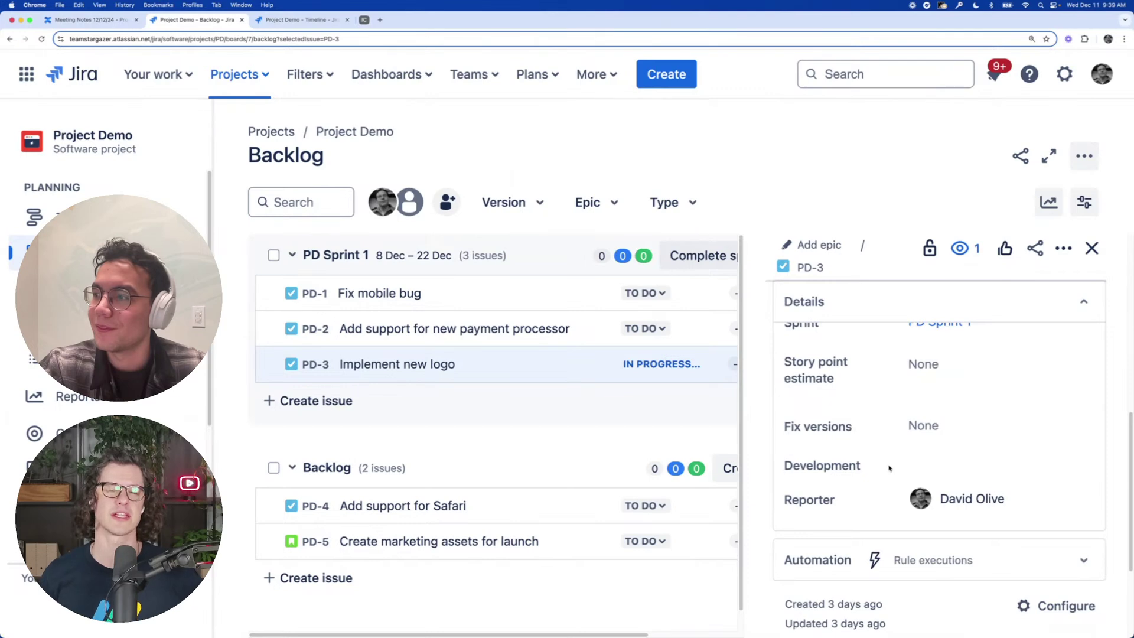
pyautogui.scroll(-3, 888, 467)
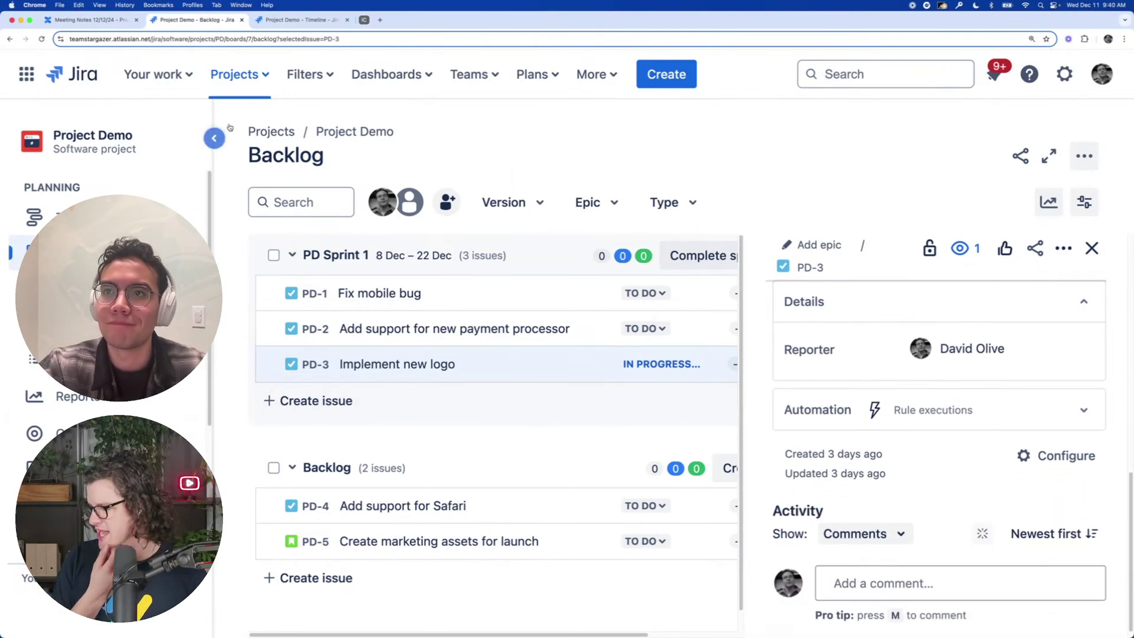
pyautogui.click(110, 22)
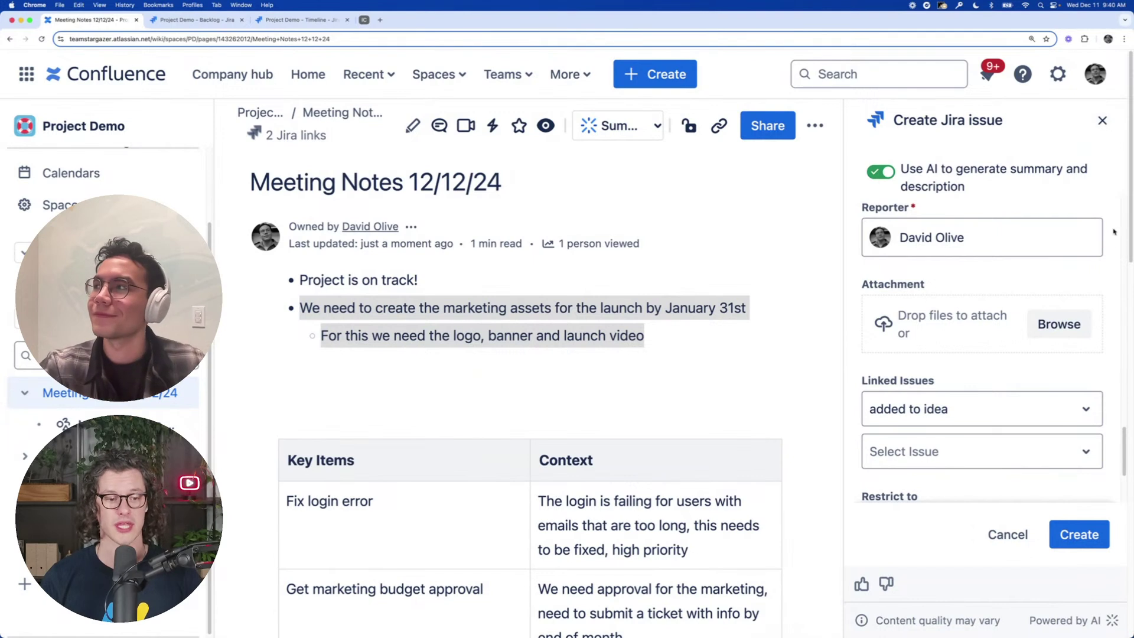
pyautogui.click(1102, 122)
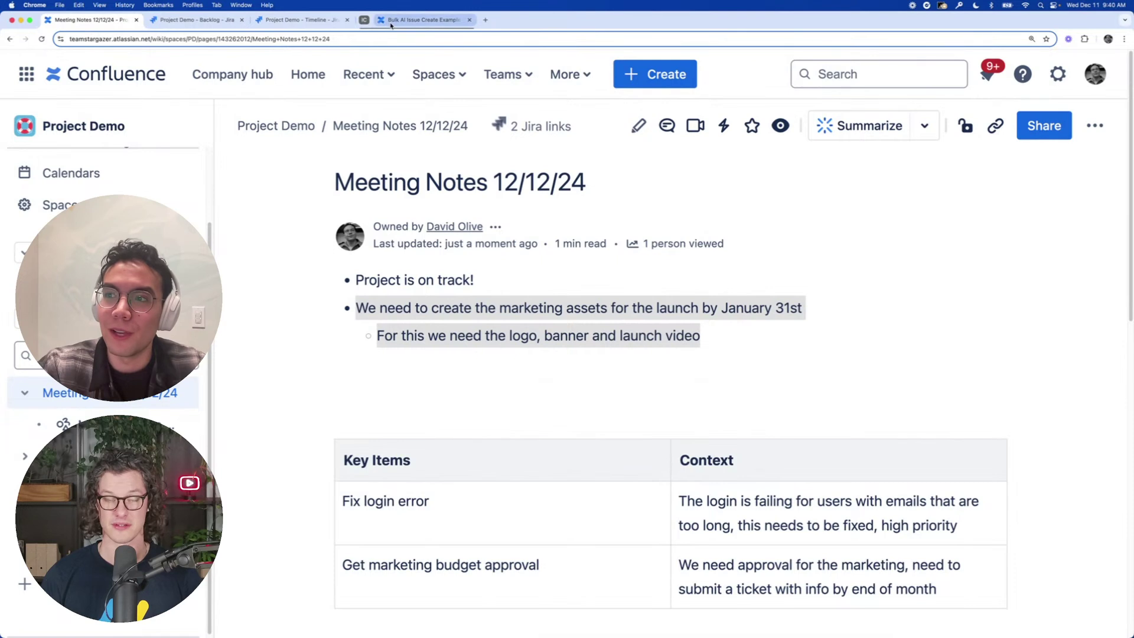
# Switch to the Bulk AI Issue Create Example page and generate AI-suggested Jira issues from its notes
pyautogui.click(390, 24)
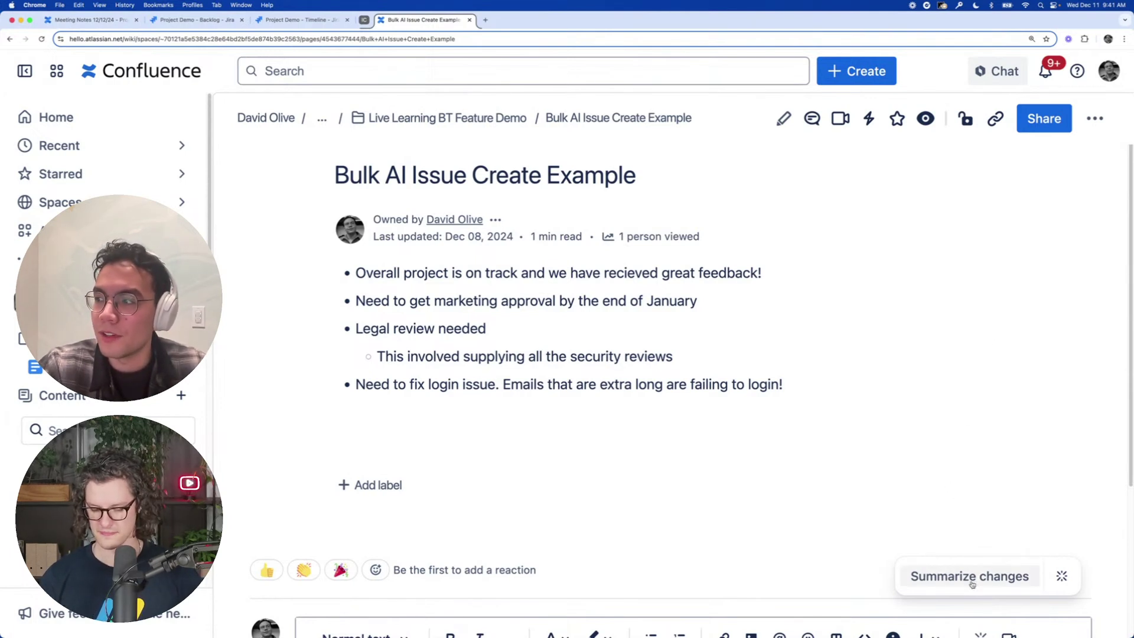
pyautogui.click(1028, 582)
pyautogui.click(1061, 575)
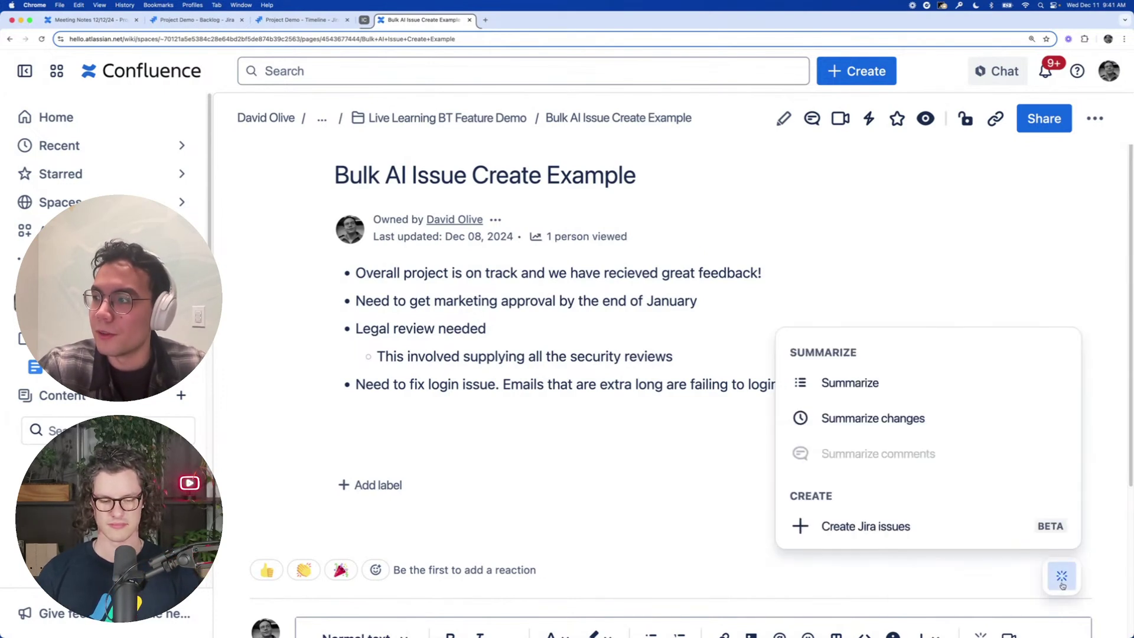
pyautogui.click(864, 527)
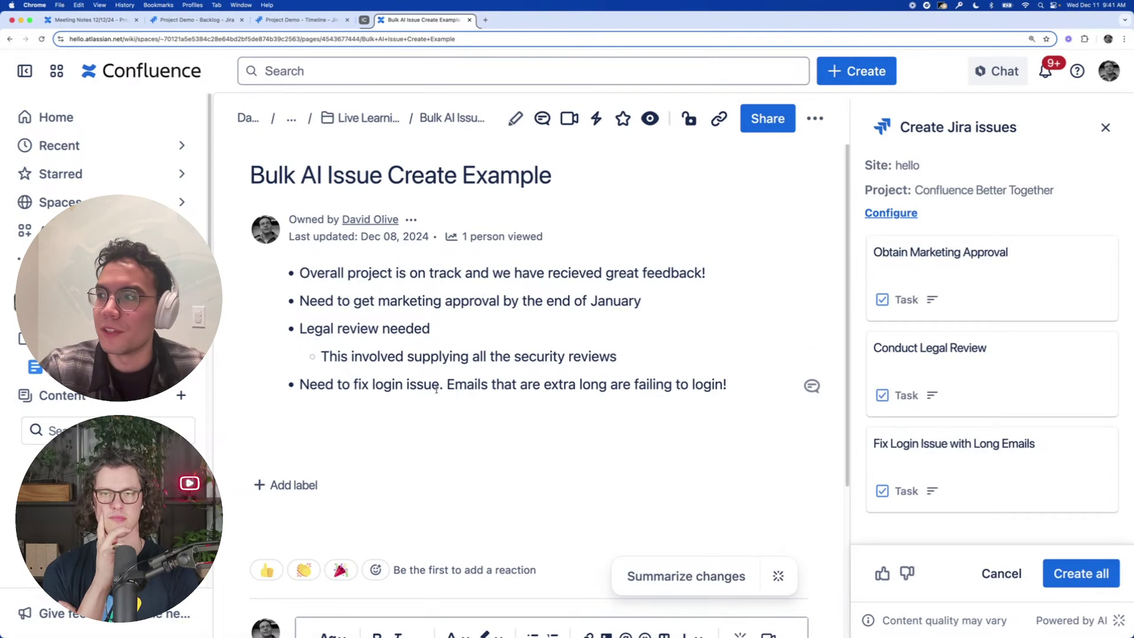
pyautogui.moveTo(949, 281)
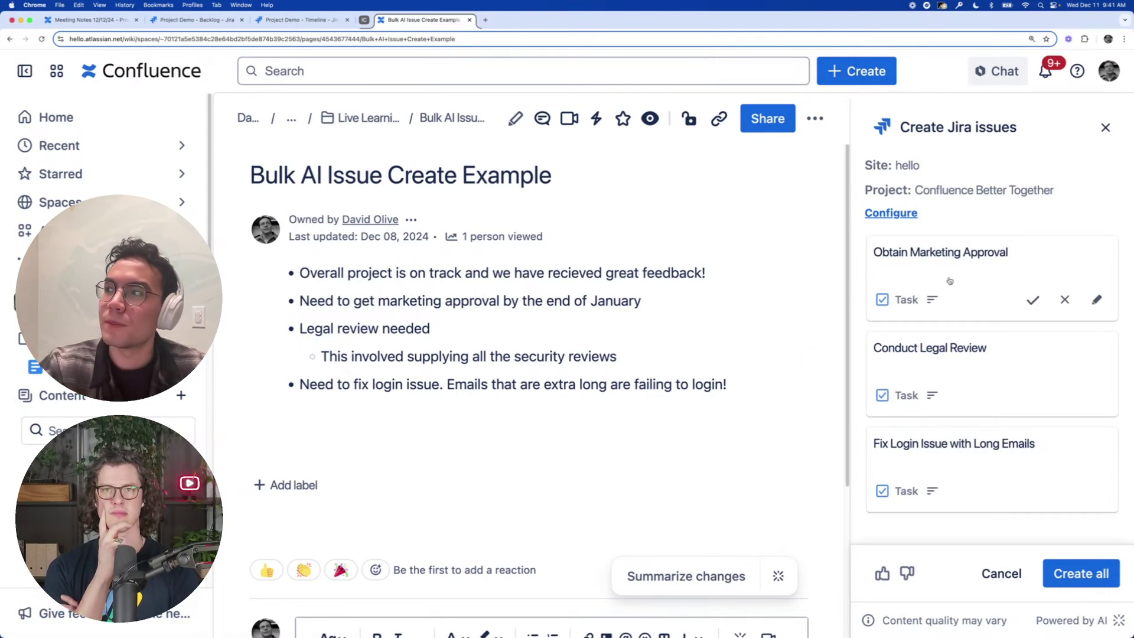
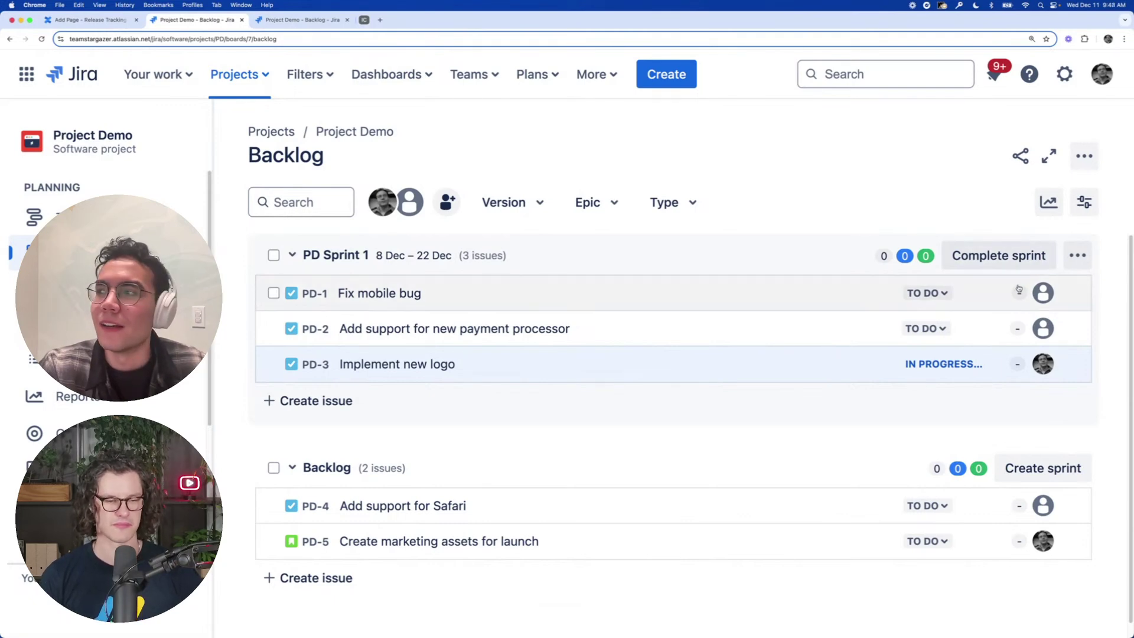
# Complete PD Sprint 1 in Project Demo's Jira backlog, moving open issues to a new sprint with a retrospective enabled
pyautogui.click(988, 256)
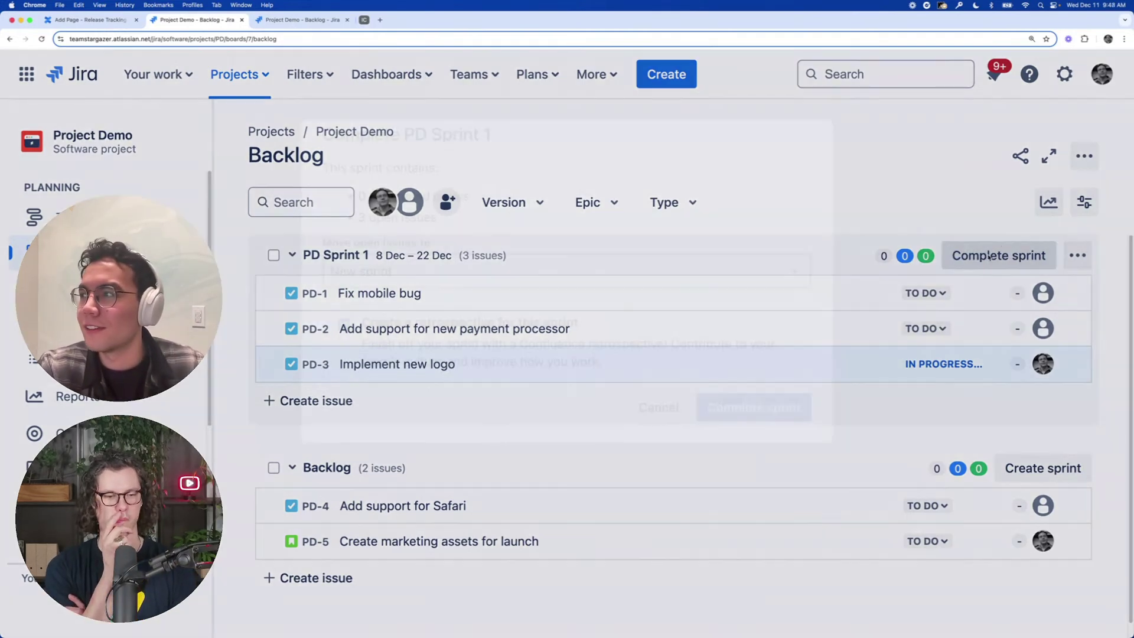
pyautogui.click(575, 394)
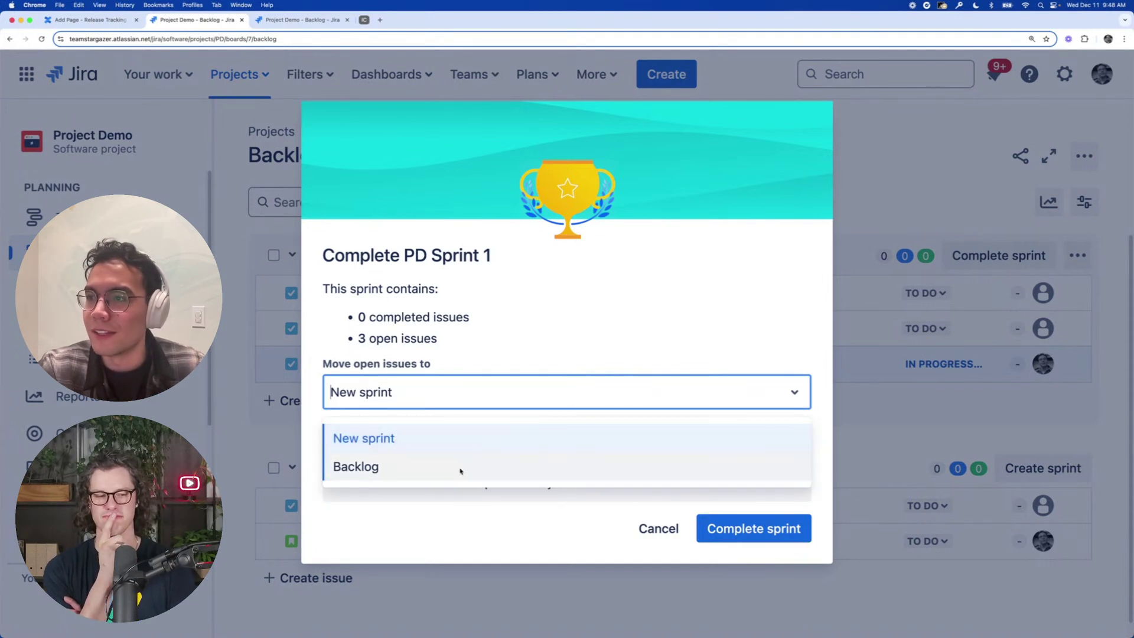
pyautogui.click(470, 454)
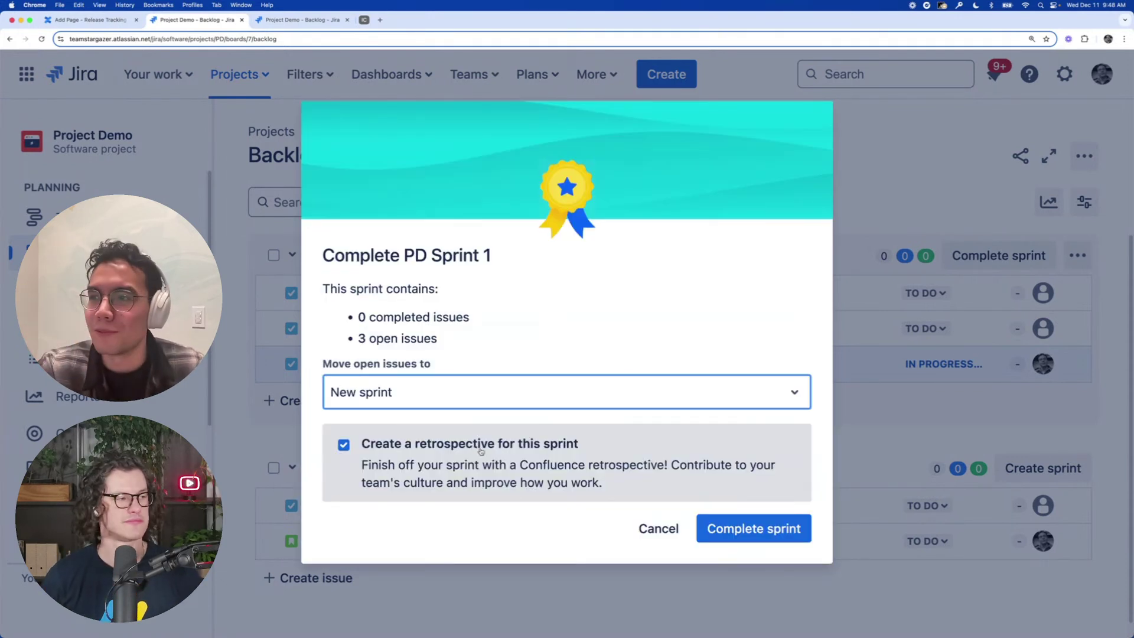
pyautogui.click(342, 445)
pyautogui.click(342, 445)
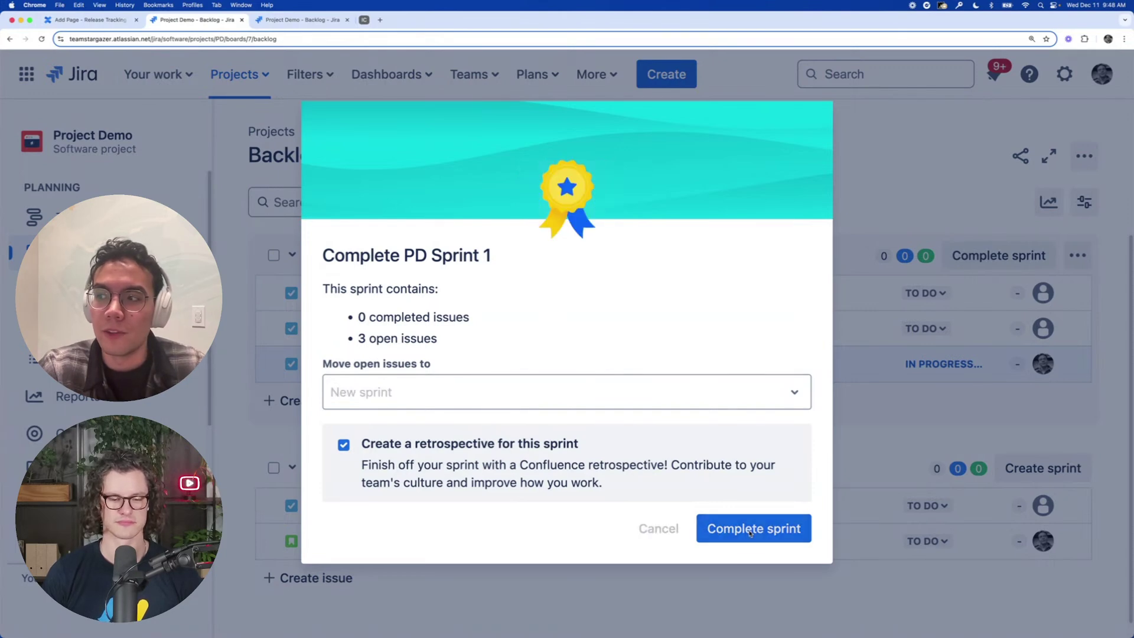
pyautogui.click(749, 532)
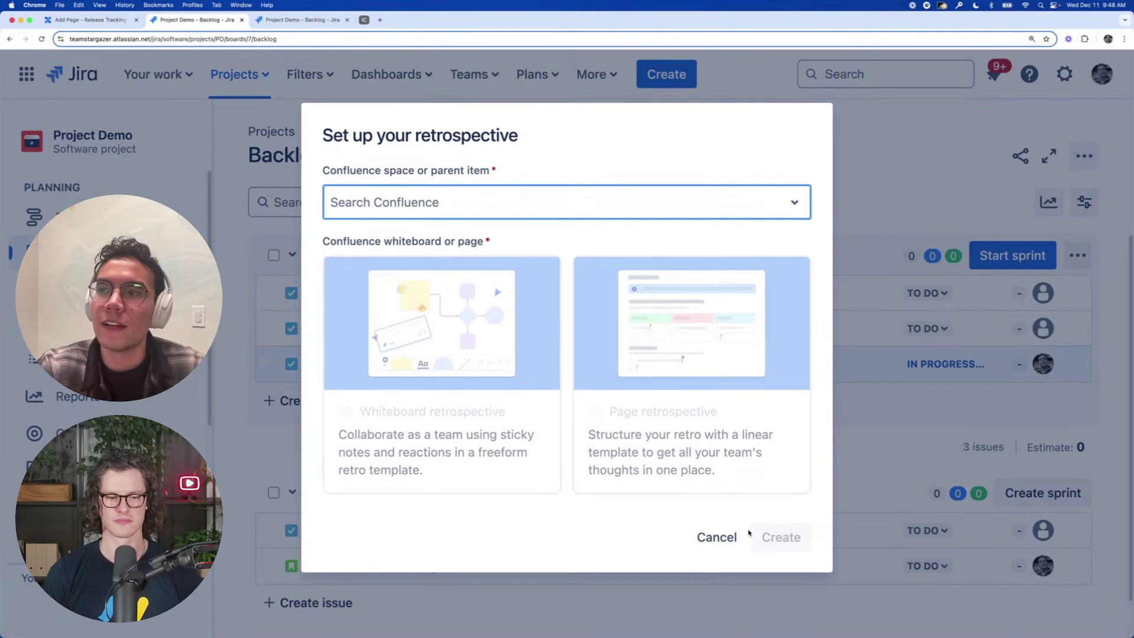
# Create a whiteboard retrospective for the completed sprint in the Project Demo Confluence space
pyautogui.click(738, 216)
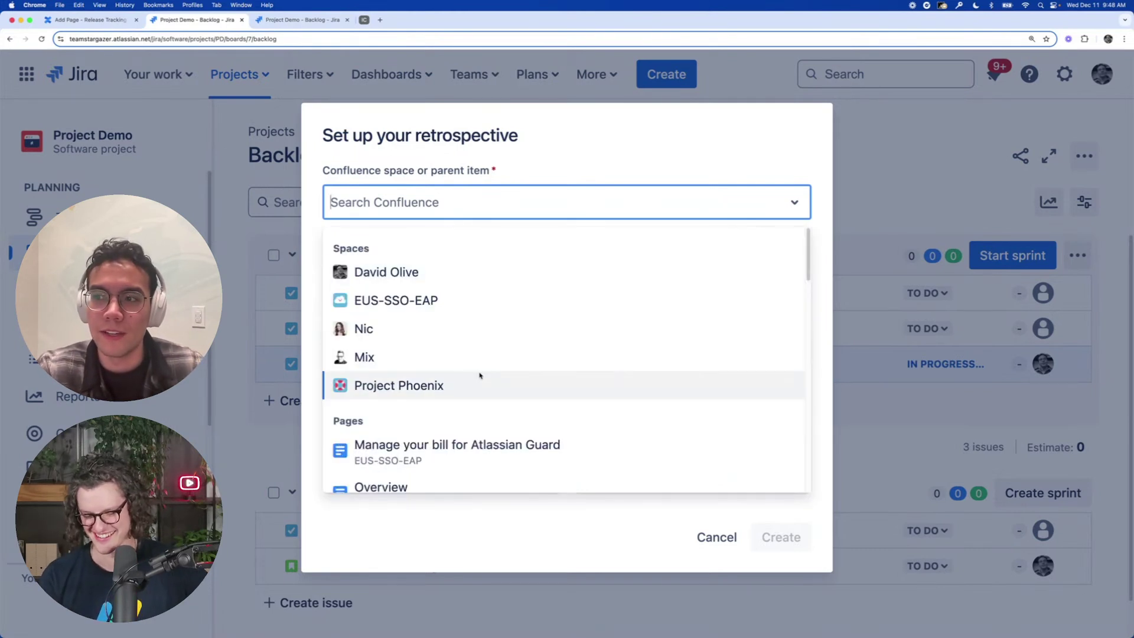
pyautogui.write('demo')
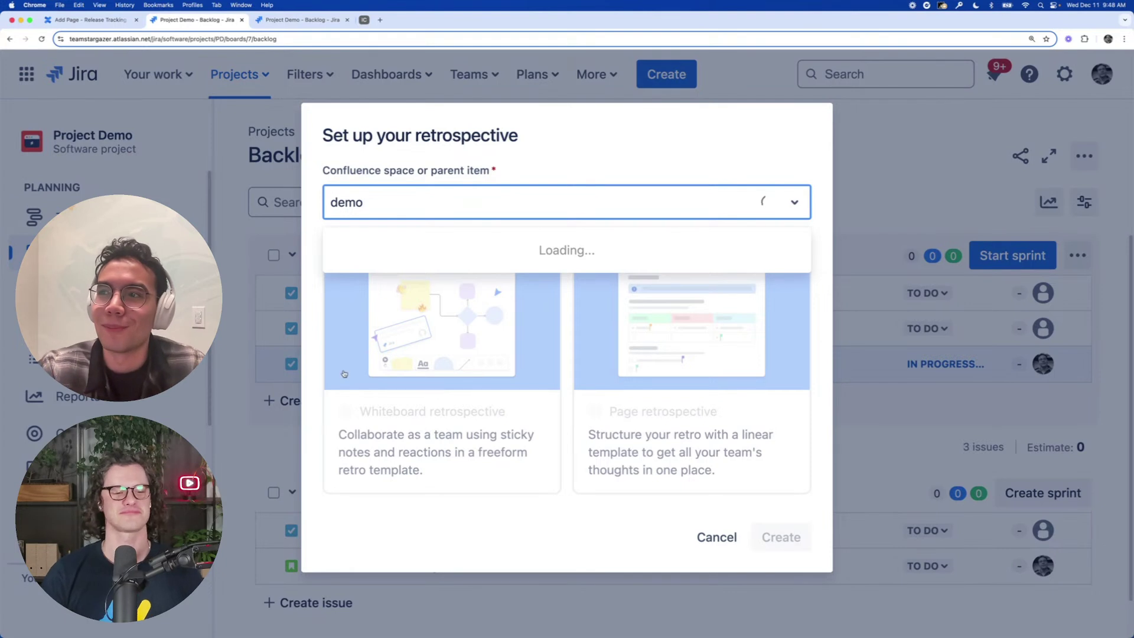
pyautogui.click(378, 272)
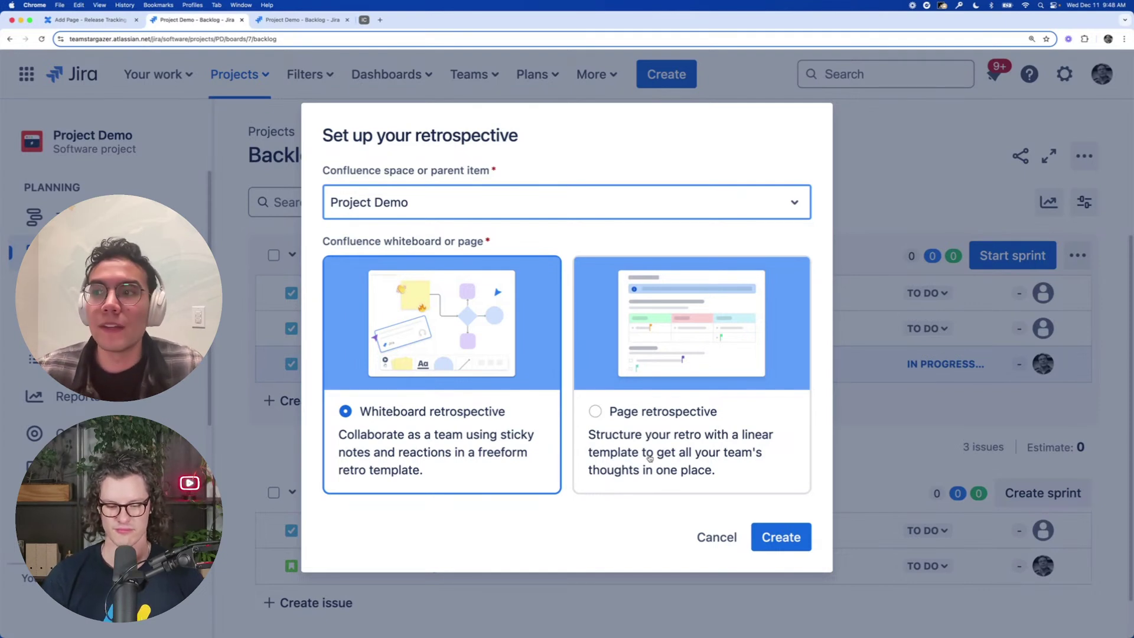
pyautogui.click(781, 538)
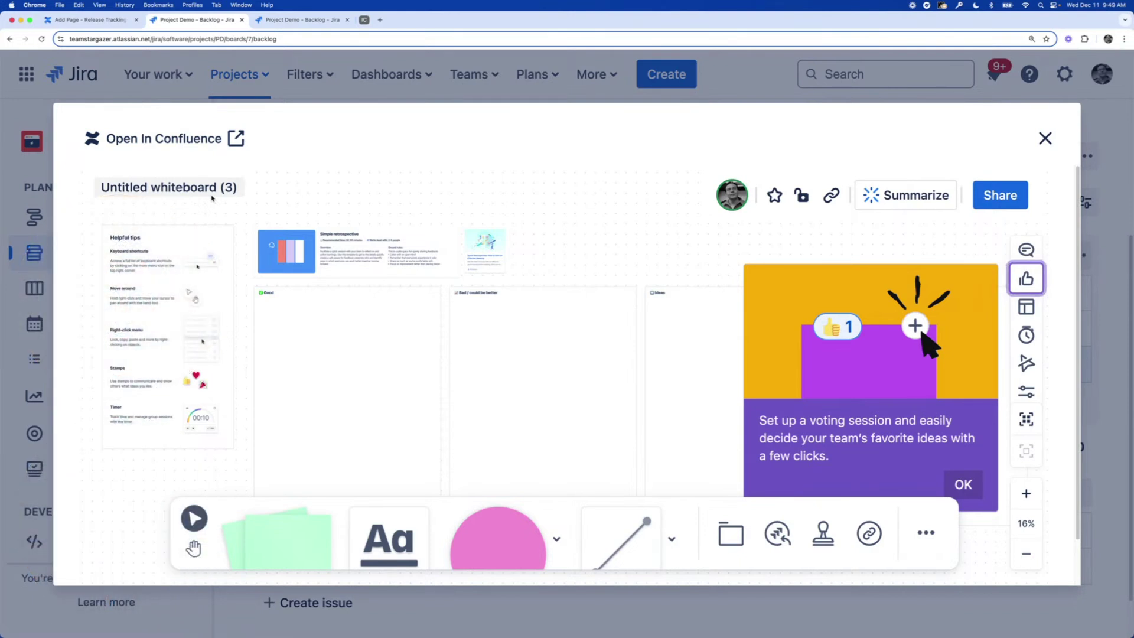
# Open the retrospective whiteboard in Confluence, examine its embedded view in Jira, and close that view without copying the share link
pyautogui.click(178, 142)
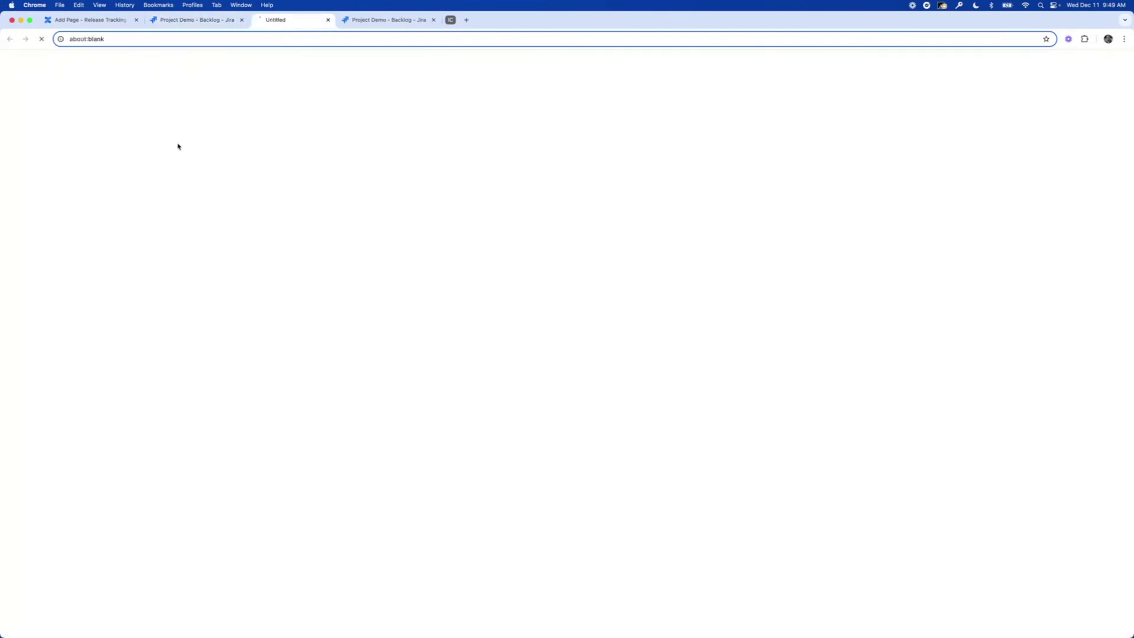
pyautogui.click(195, 20)
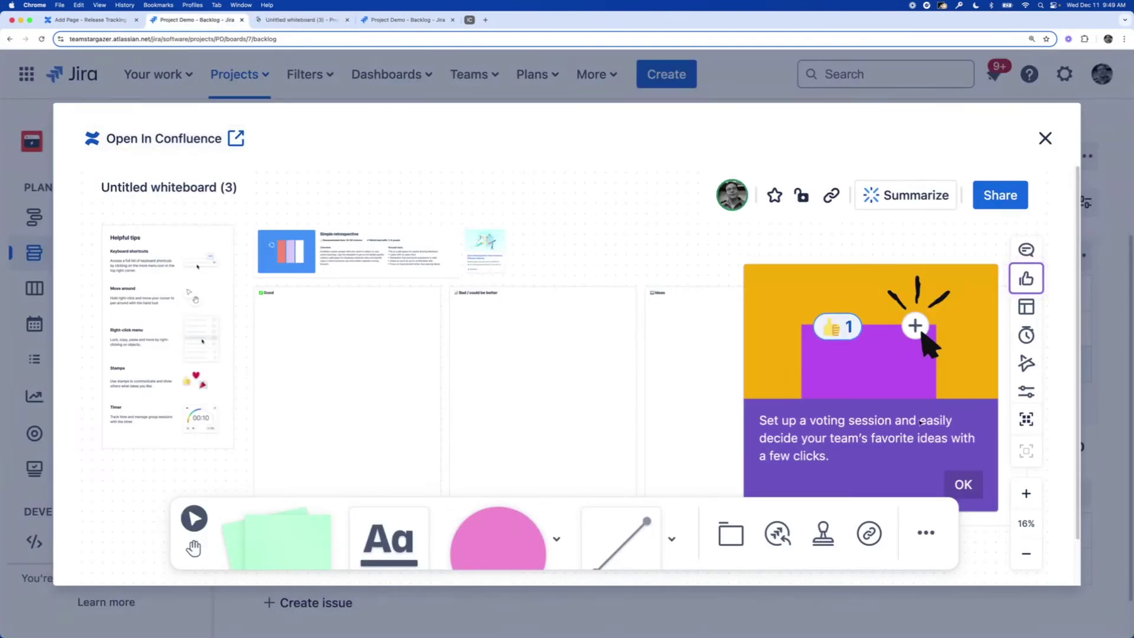
pyautogui.click(972, 491)
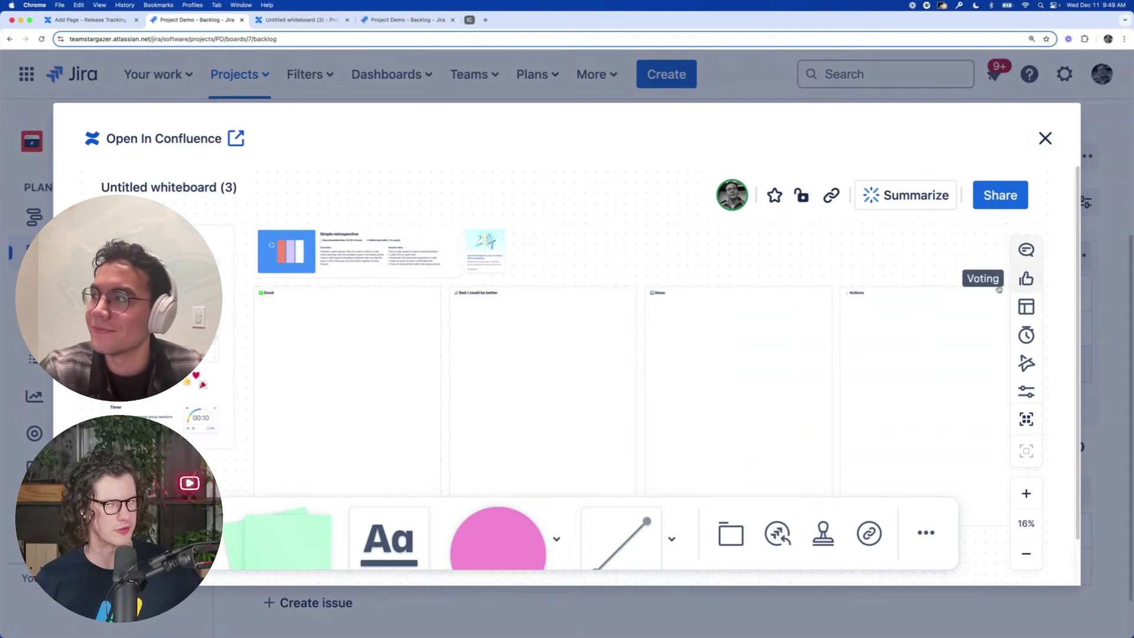
pyautogui.scroll(-2, 849, 398)
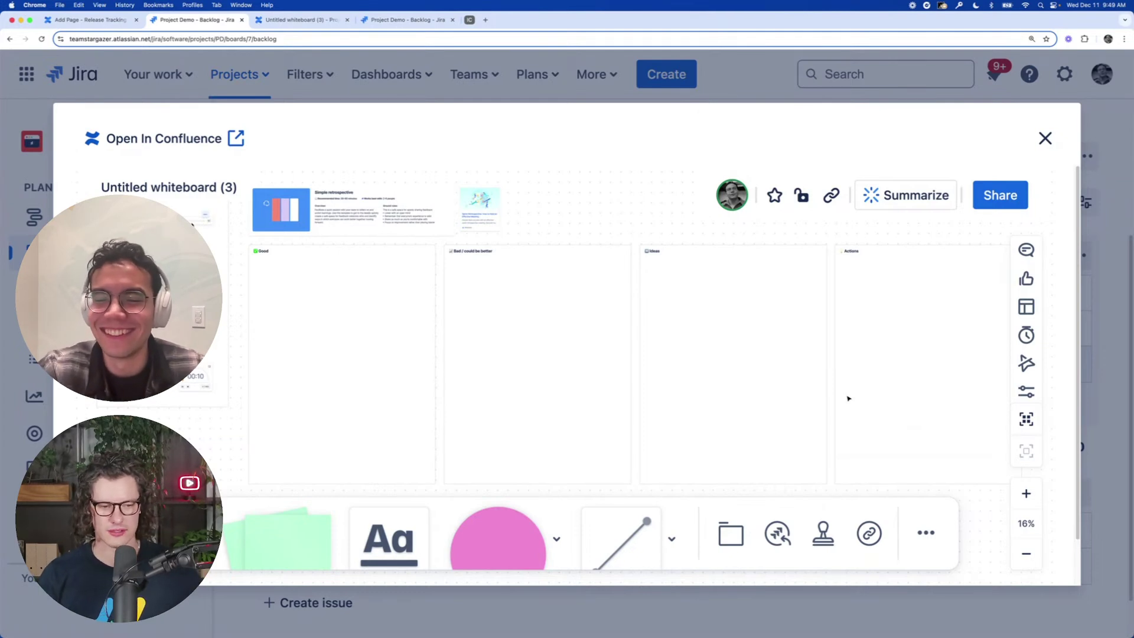
pyautogui.hscroll(2, 849, 398)
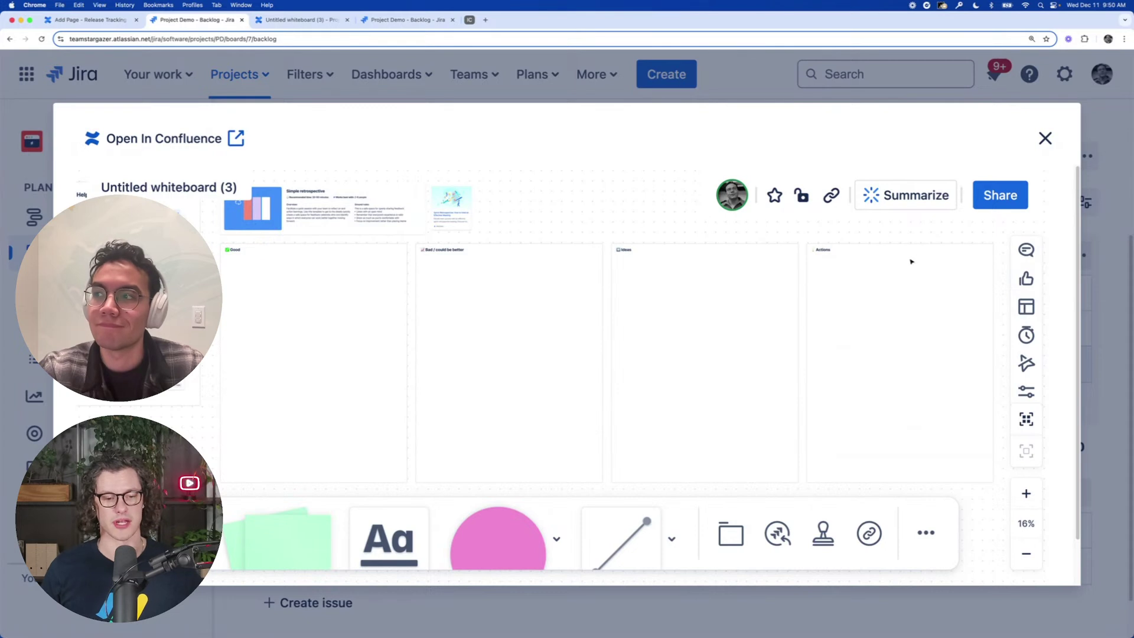
pyautogui.click(1045, 139)
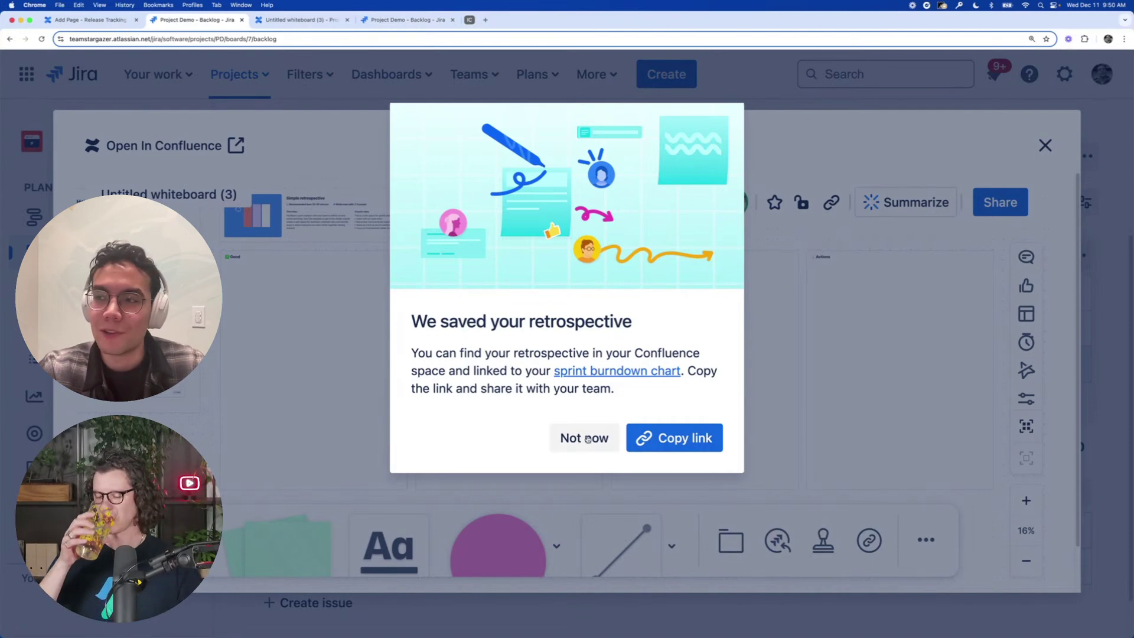
pyautogui.click(585, 437)
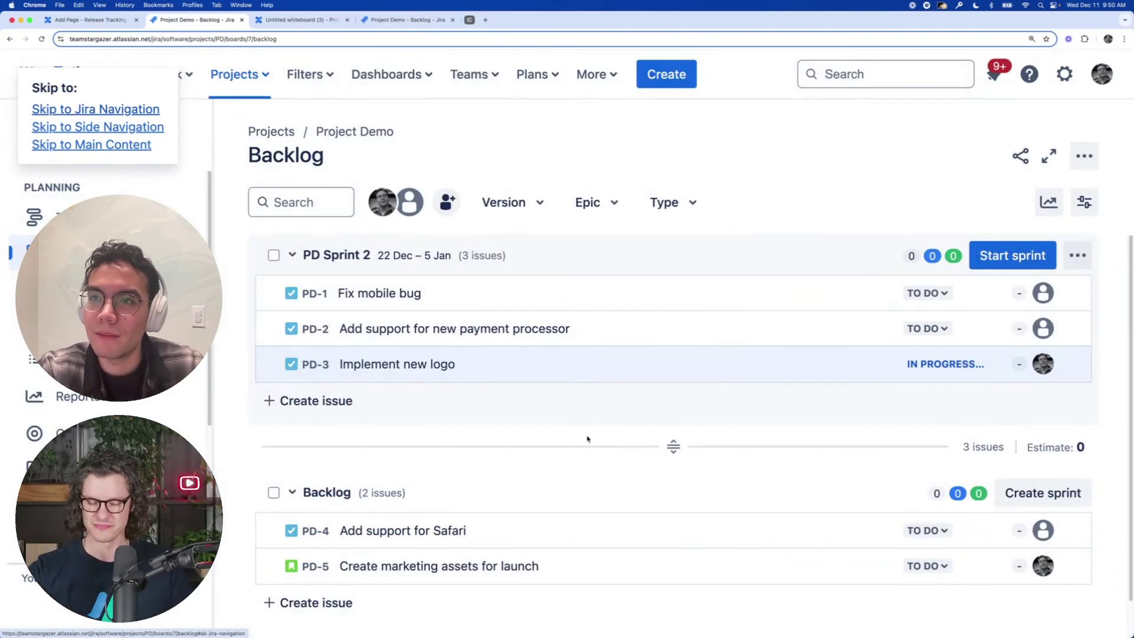
# Go to Project Demo's releases in Jira and open the January 2024 Release
pyautogui.scroll(-4, 106, 354)
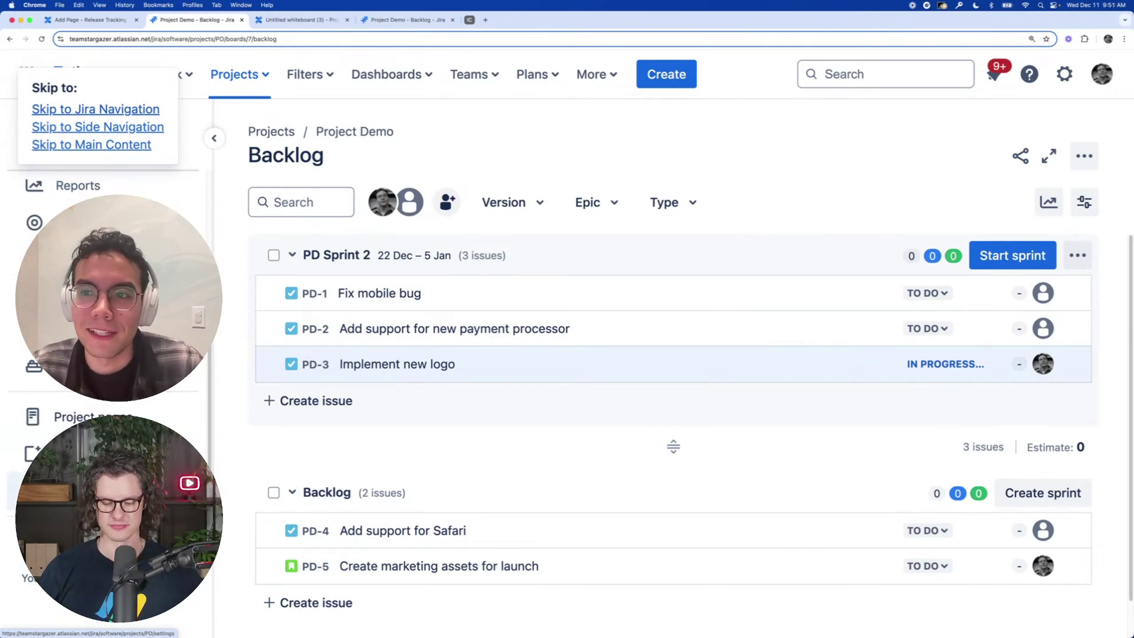
pyautogui.click(78, 366)
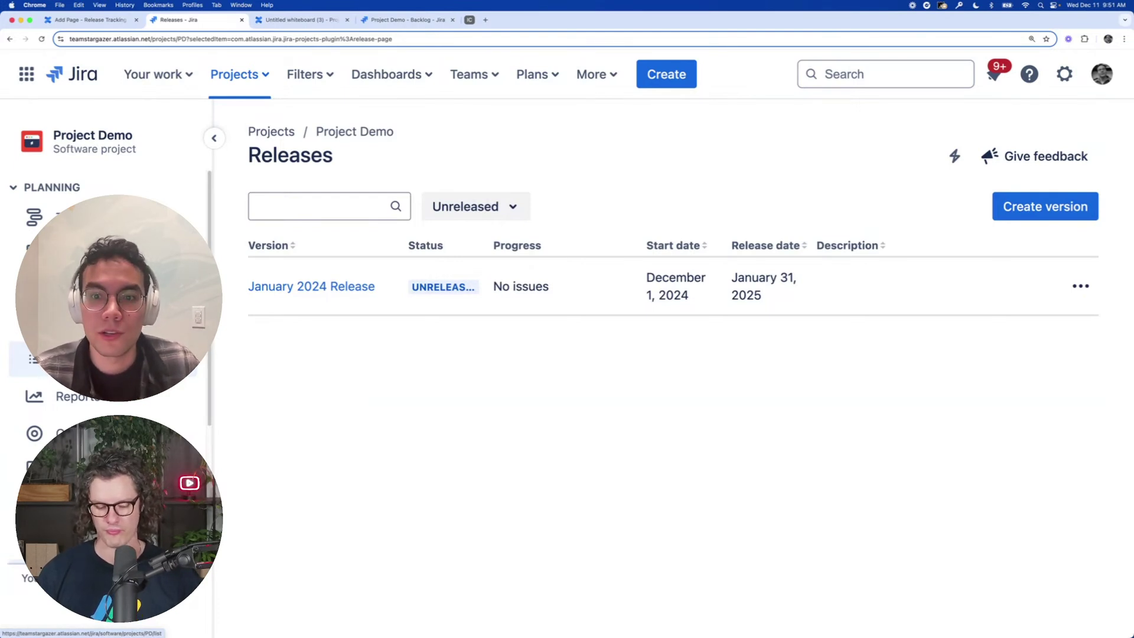
pyautogui.scroll(-4, 76, 360)
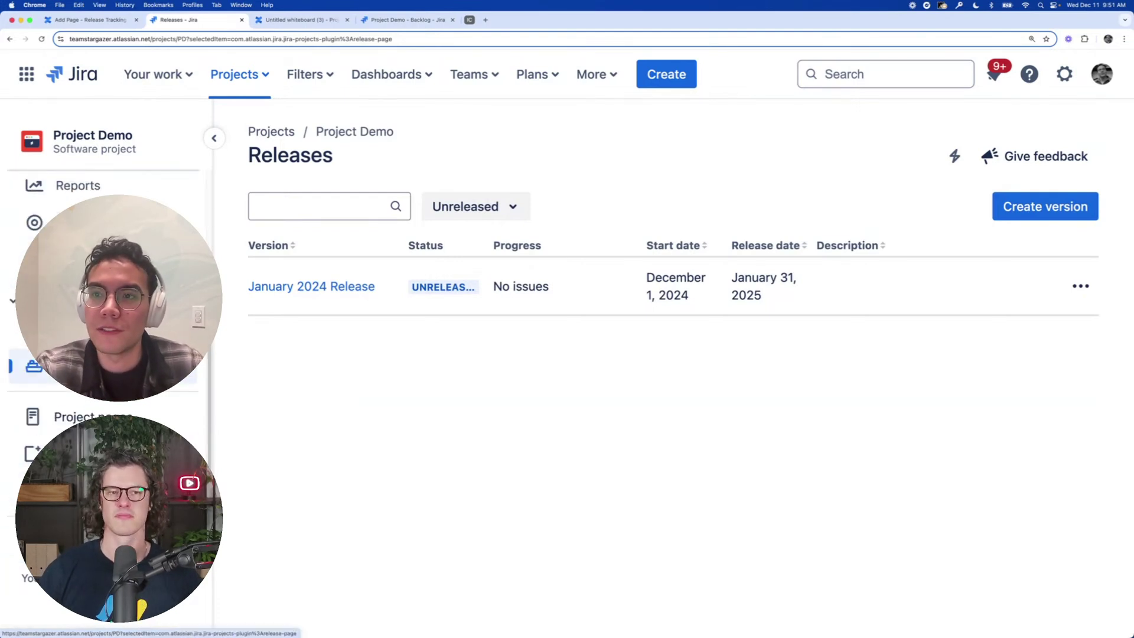
pyautogui.scroll(2, 76, 360)
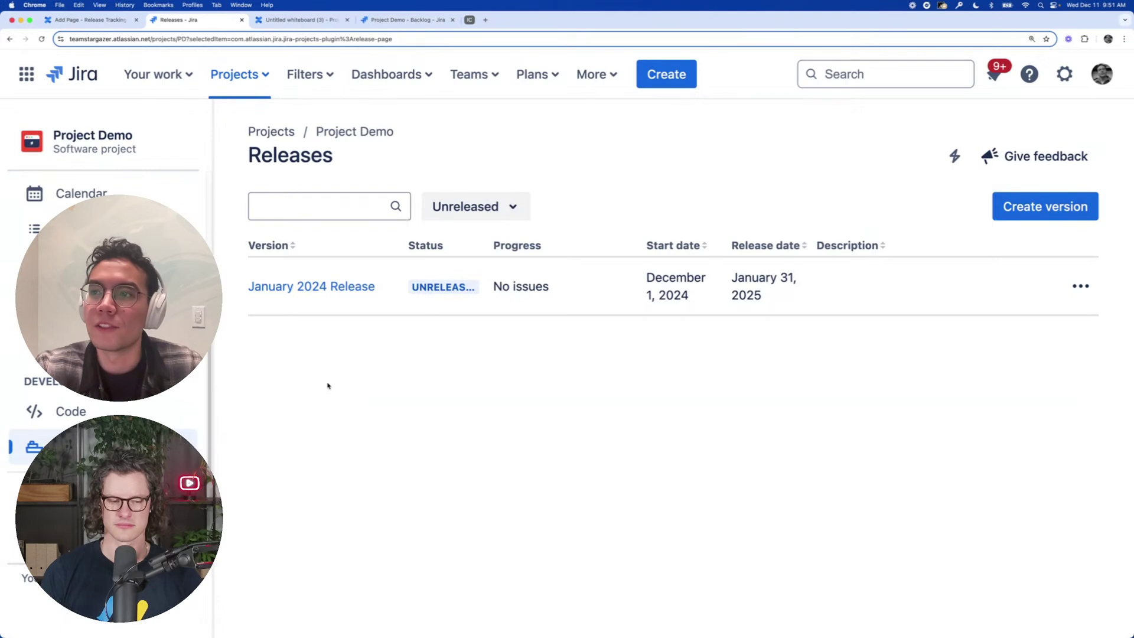
pyautogui.click(313, 288)
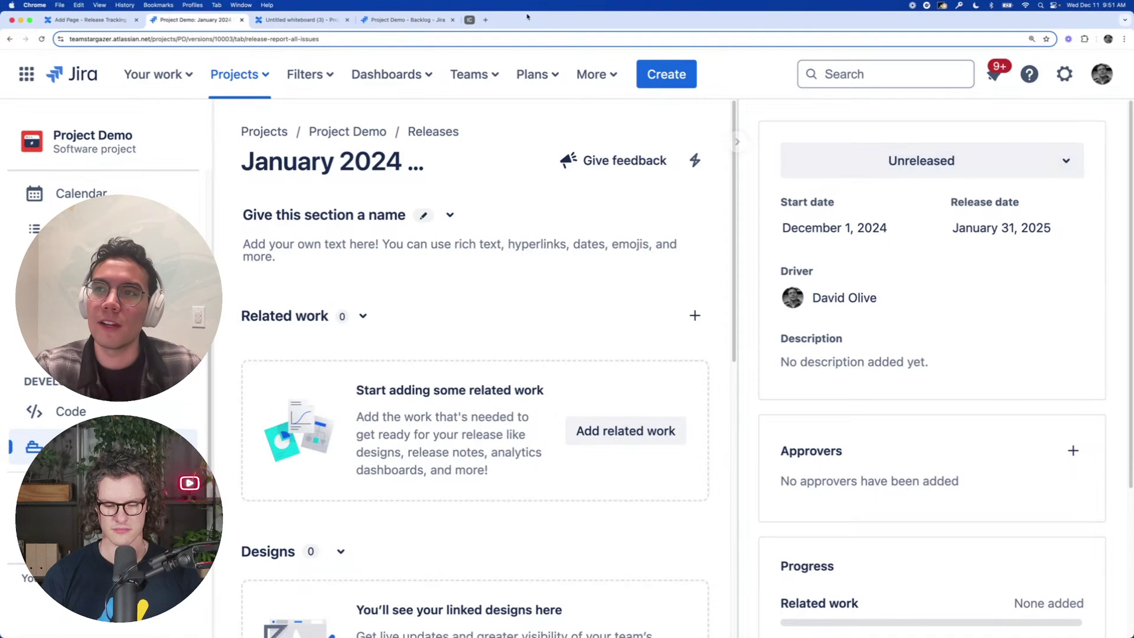
# Embed the January 2024 Release in Confluence's Release Tracking draft by pasting its URL, and look through the embedded release
pyautogui.click(214, 43)
pyautogui.press('super+c')
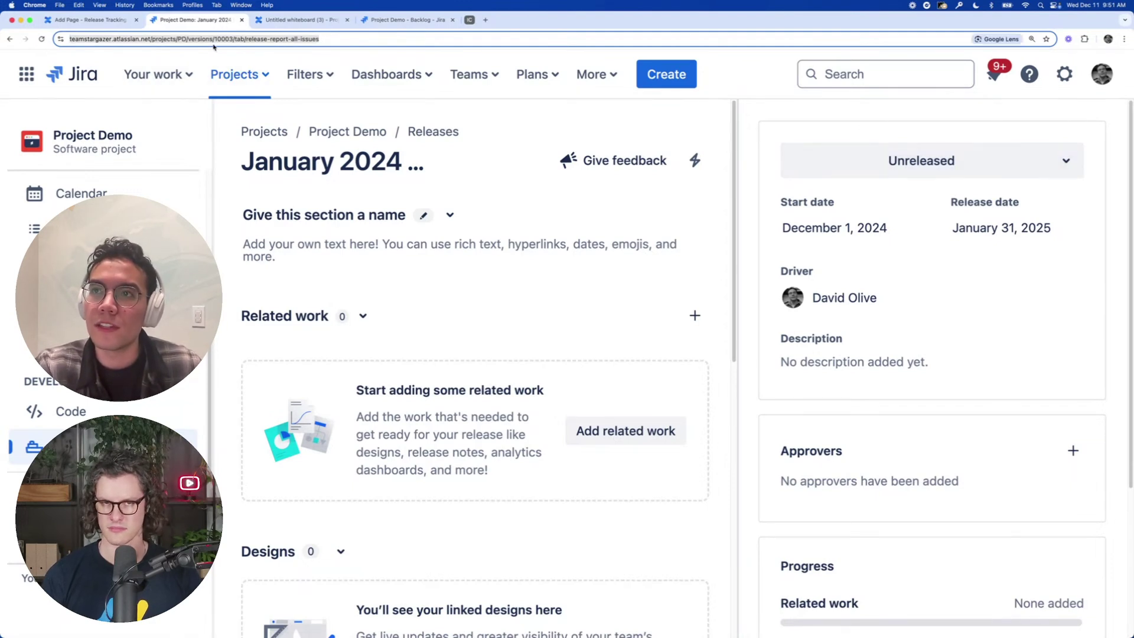
pyautogui.click(88, 19)
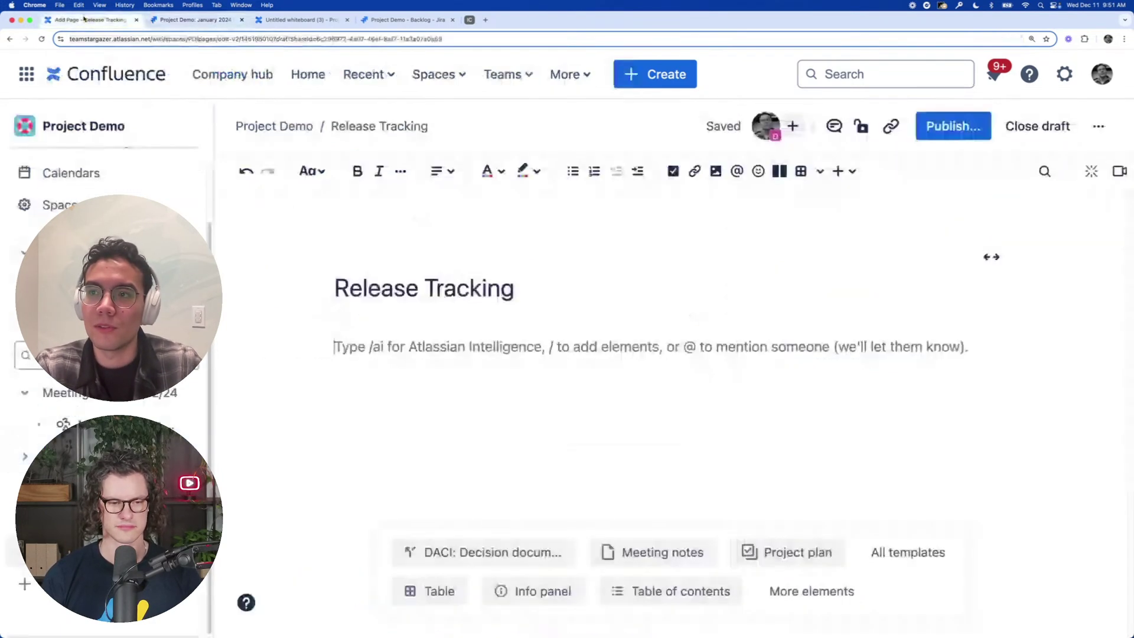
pyautogui.press('super+v')
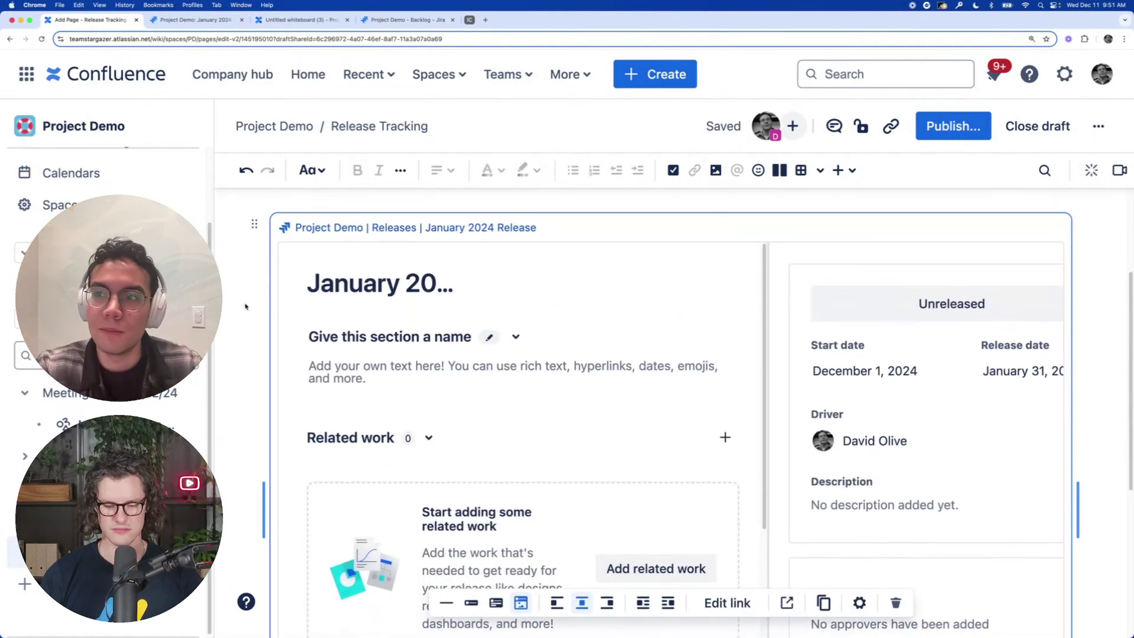
pyautogui.scroll(-1, 245, 307)
pyautogui.scroll(-10, 420, 422)
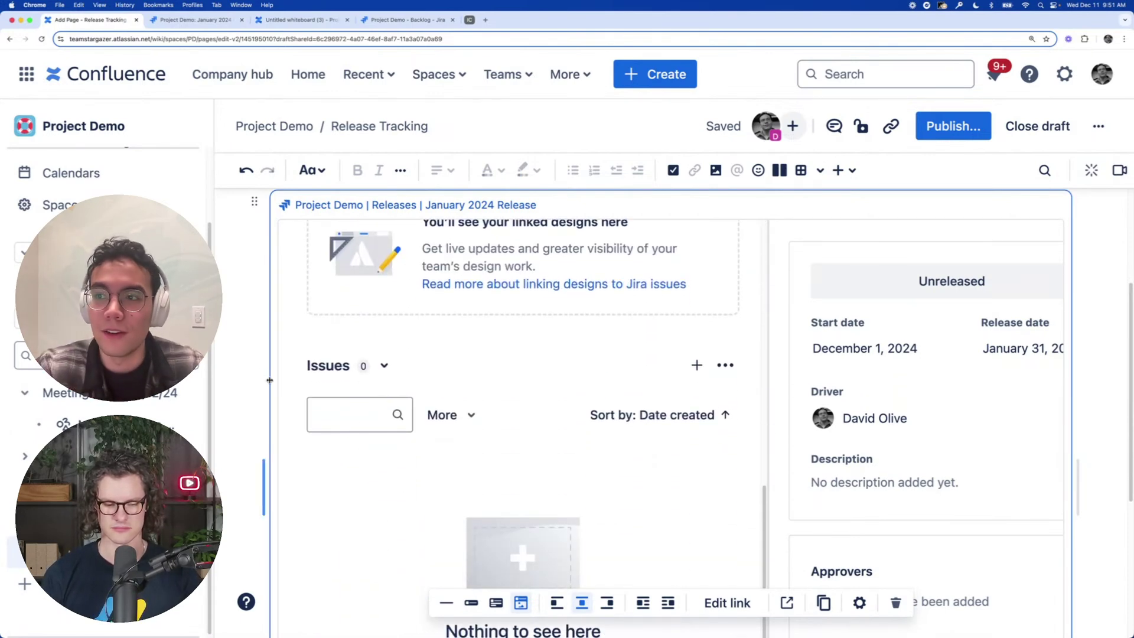
pyautogui.scroll(3, 354, 436)
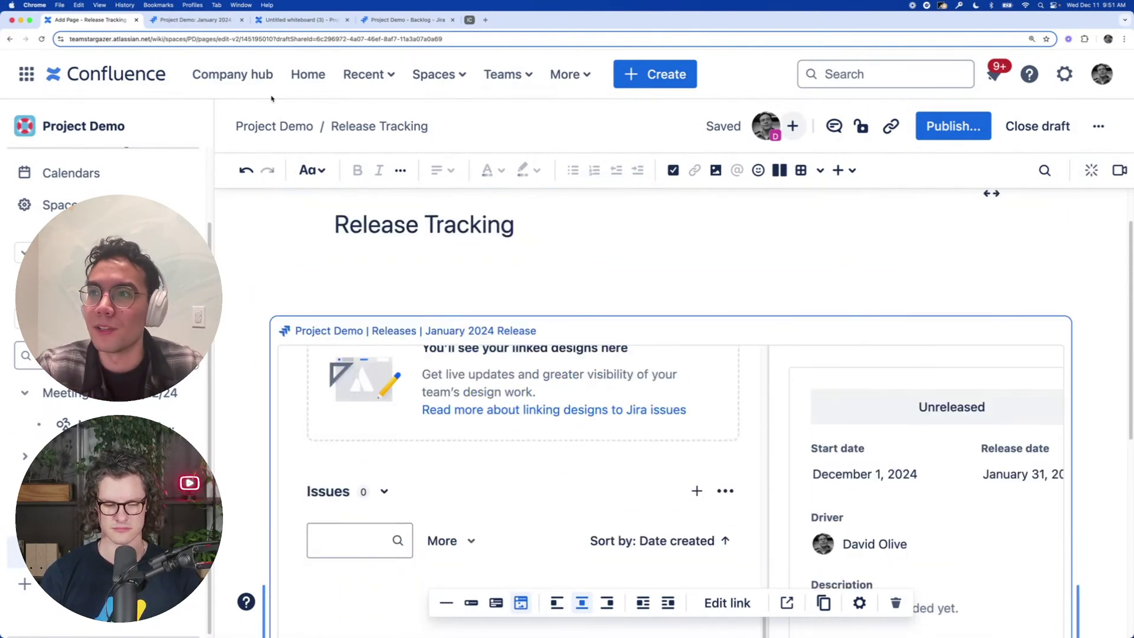
# Add issue PD-5, Create marketing assets for launch, to the January 2024 Release in Jira
pyautogui.click(215, 21)
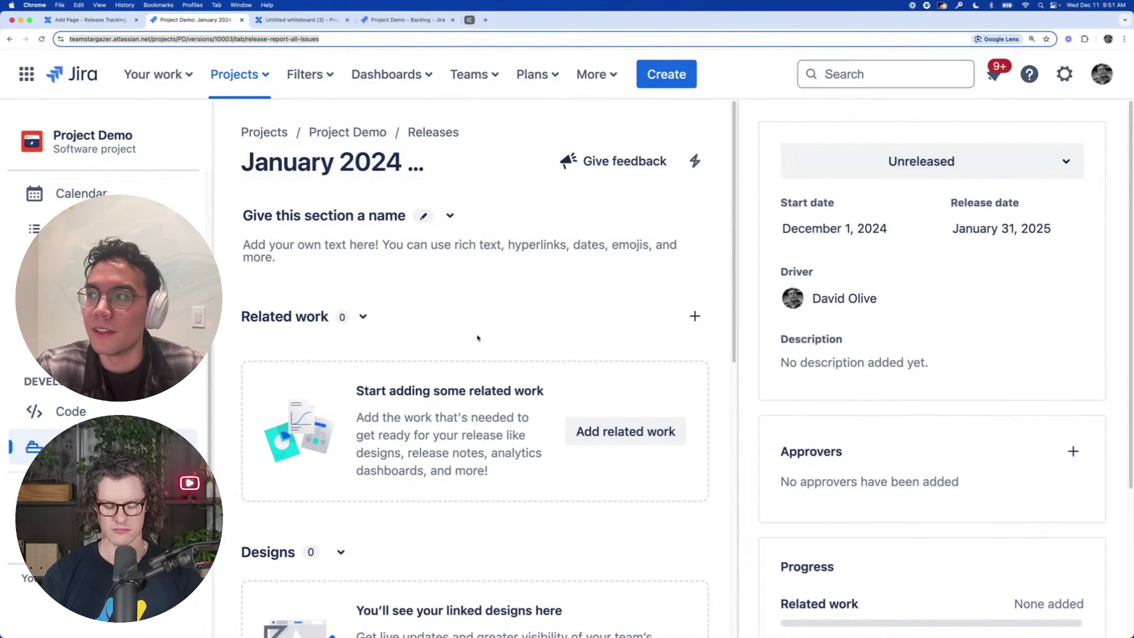
pyautogui.scroll(-4, 762, 313)
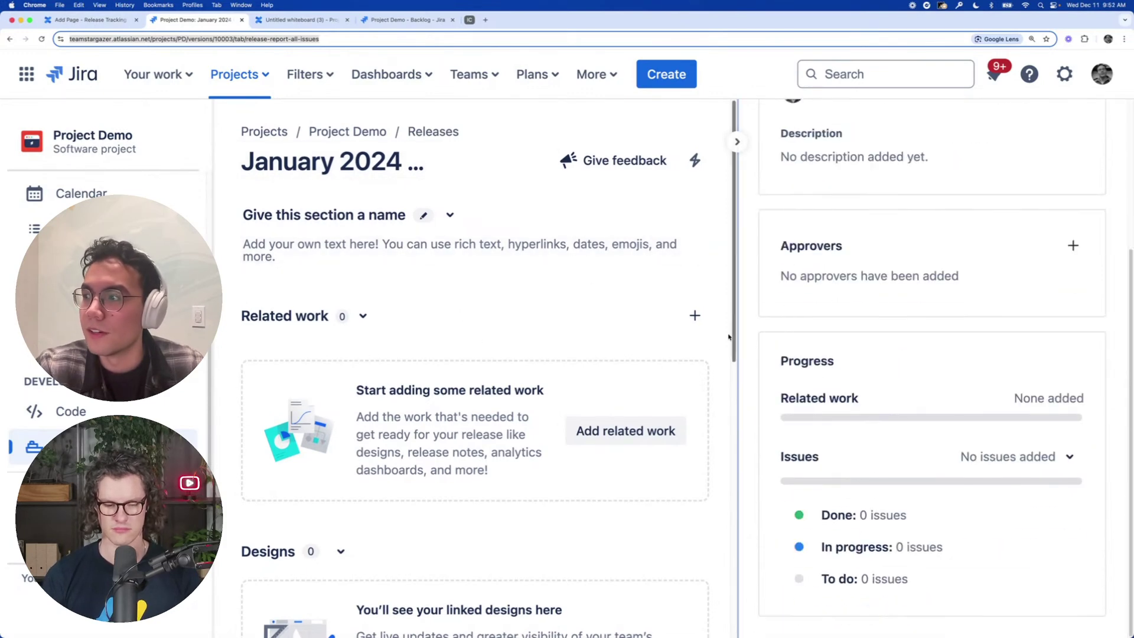
pyautogui.scroll(-8, 684, 354)
pyautogui.click(480, 601)
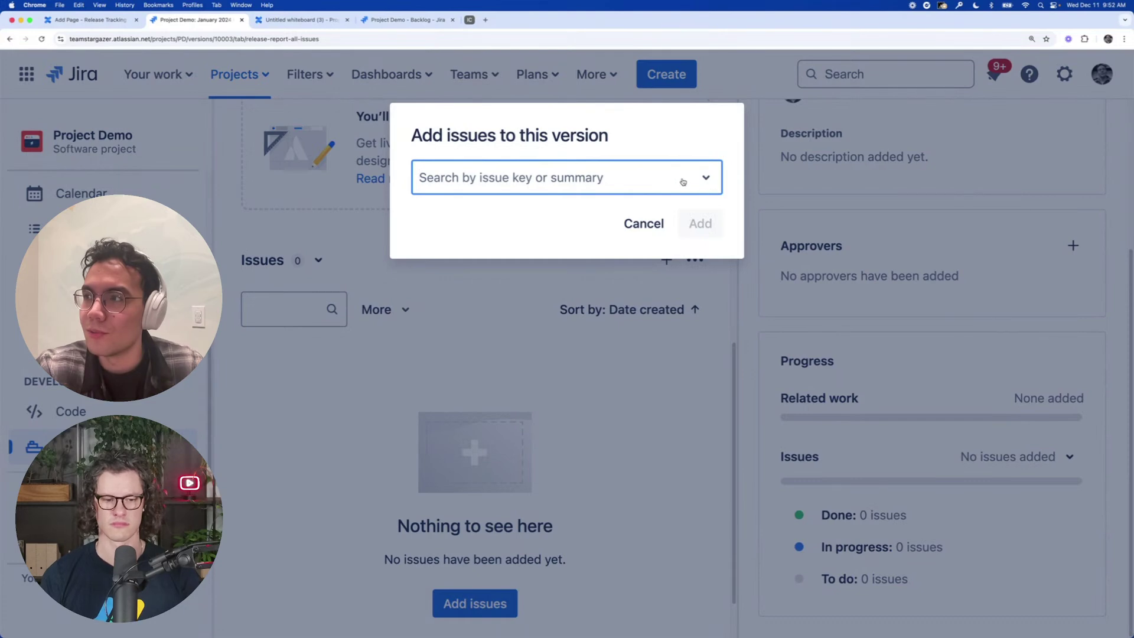
pyautogui.click(656, 178)
pyautogui.click(600, 249)
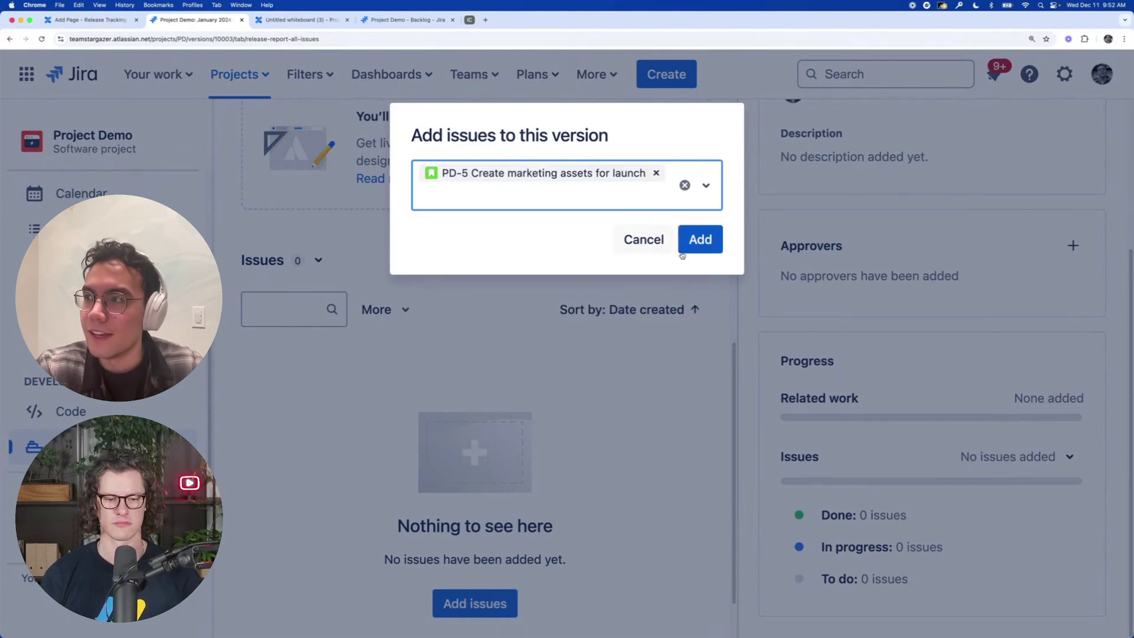
pyautogui.click(699, 239)
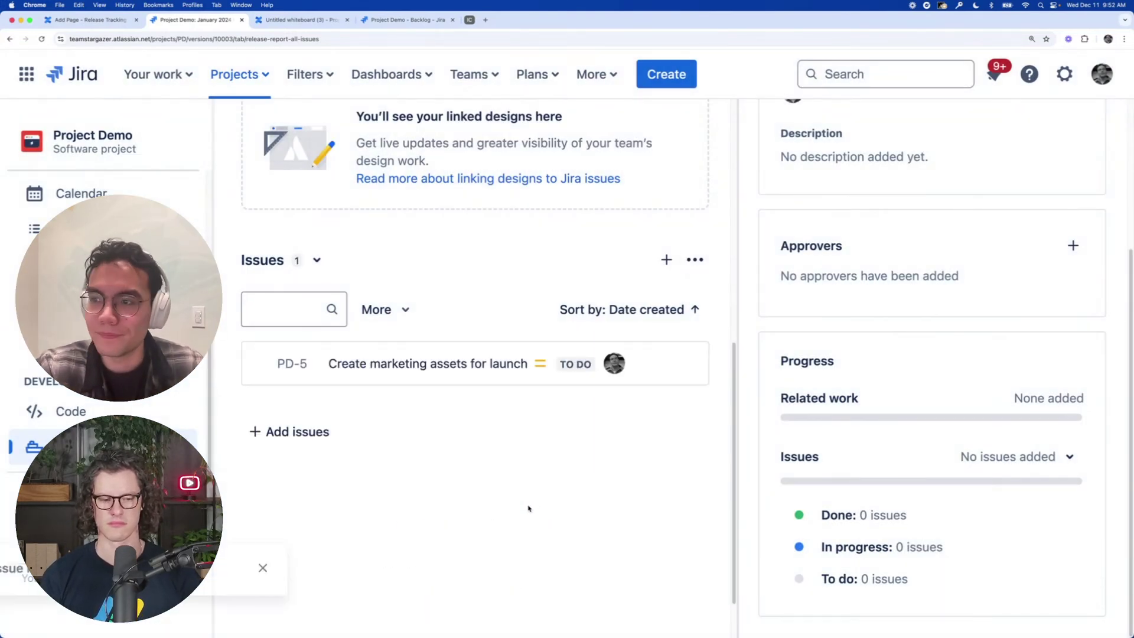
# Fill the release's unnamed text section with "release details" and save it
pyautogui.scroll(8, 552, 447)
pyautogui.click(381, 281)
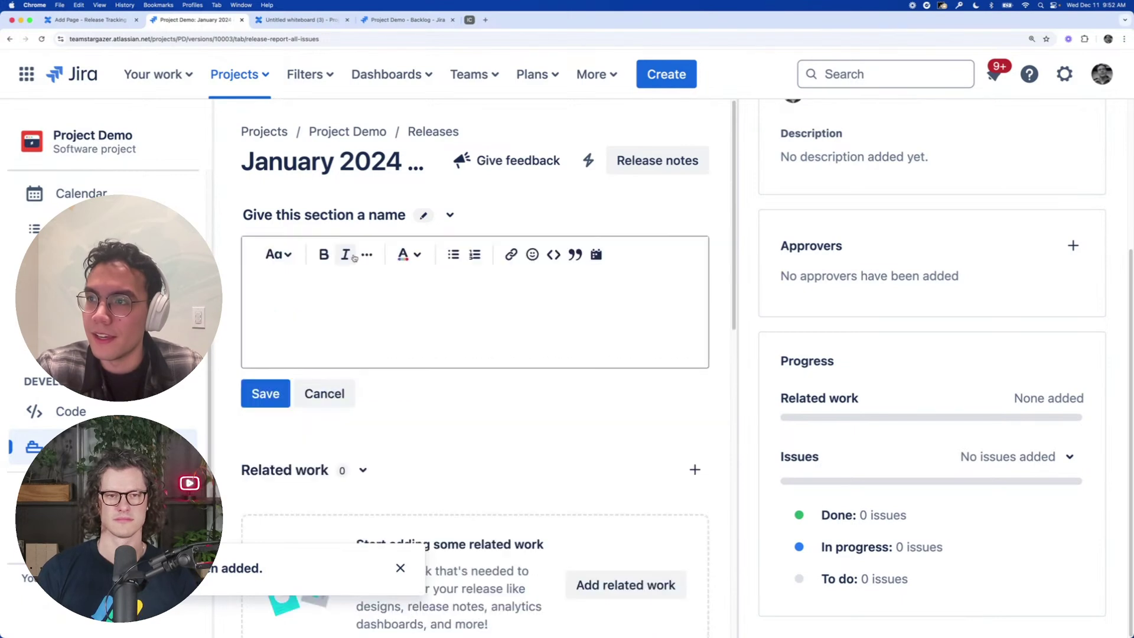
pyautogui.write('release details')
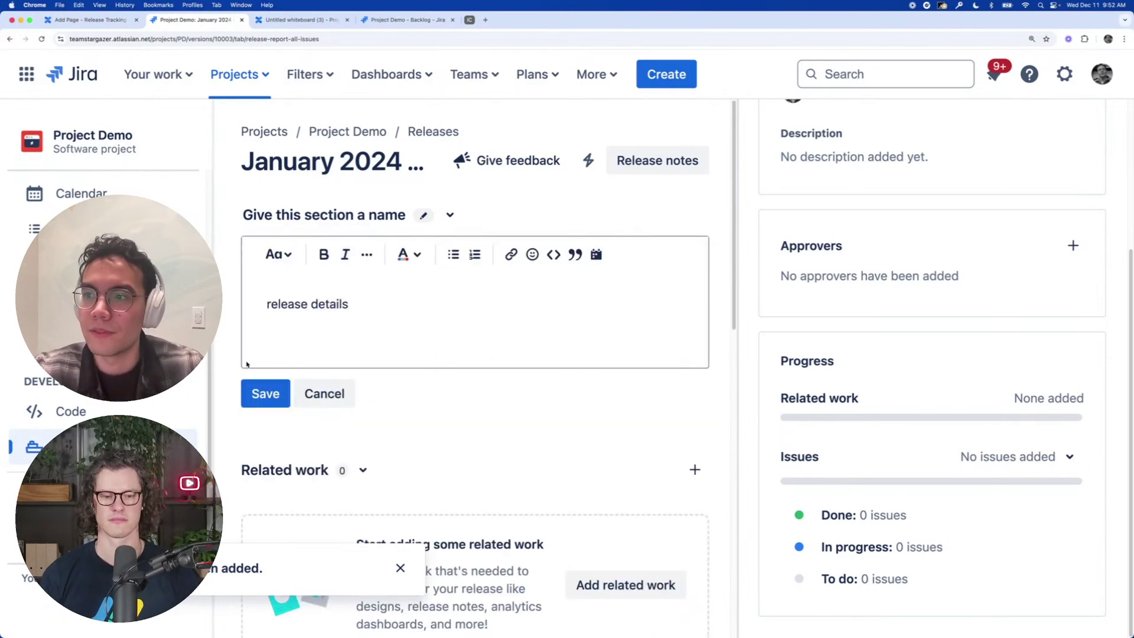
pyautogui.click(263, 392)
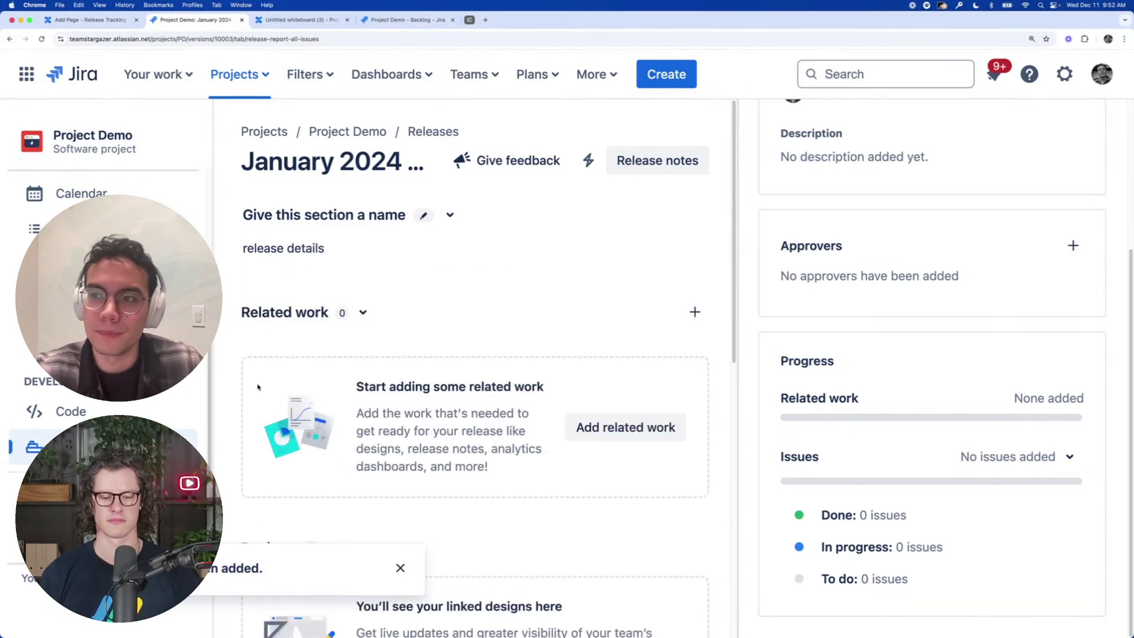
# Release the January 2024 Release, ignoring unresolved issues and keeping release notes creation enabled
pyautogui.scroll(3, 931, 266)
pyautogui.click(1002, 157)
pyautogui.click(915, 213)
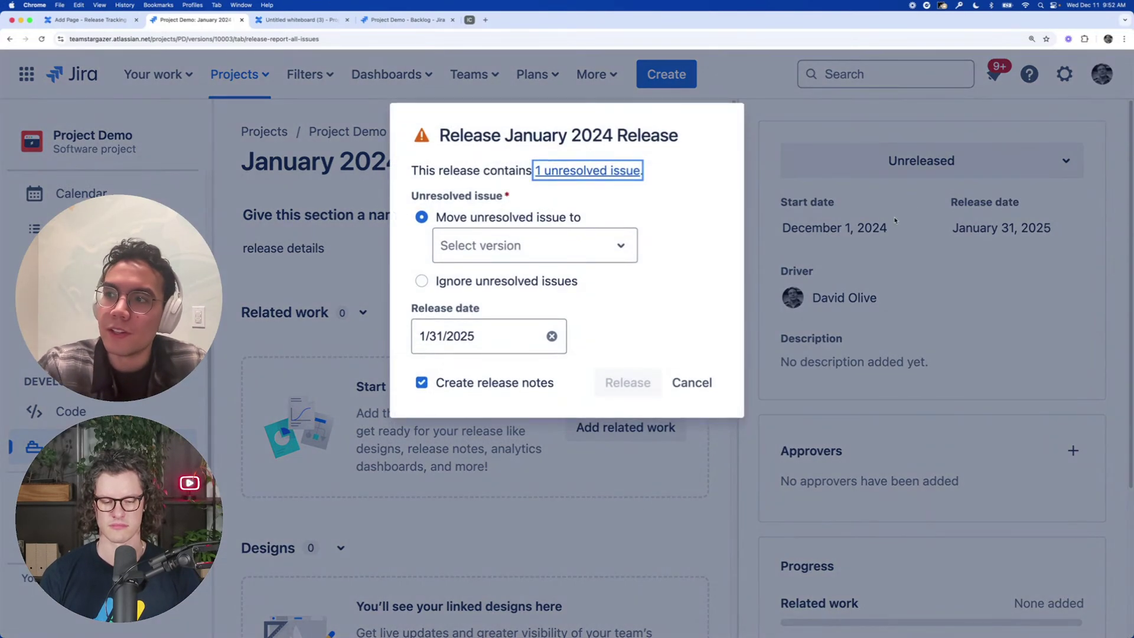
pyautogui.click(420, 383)
pyautogui.click(421, 383)
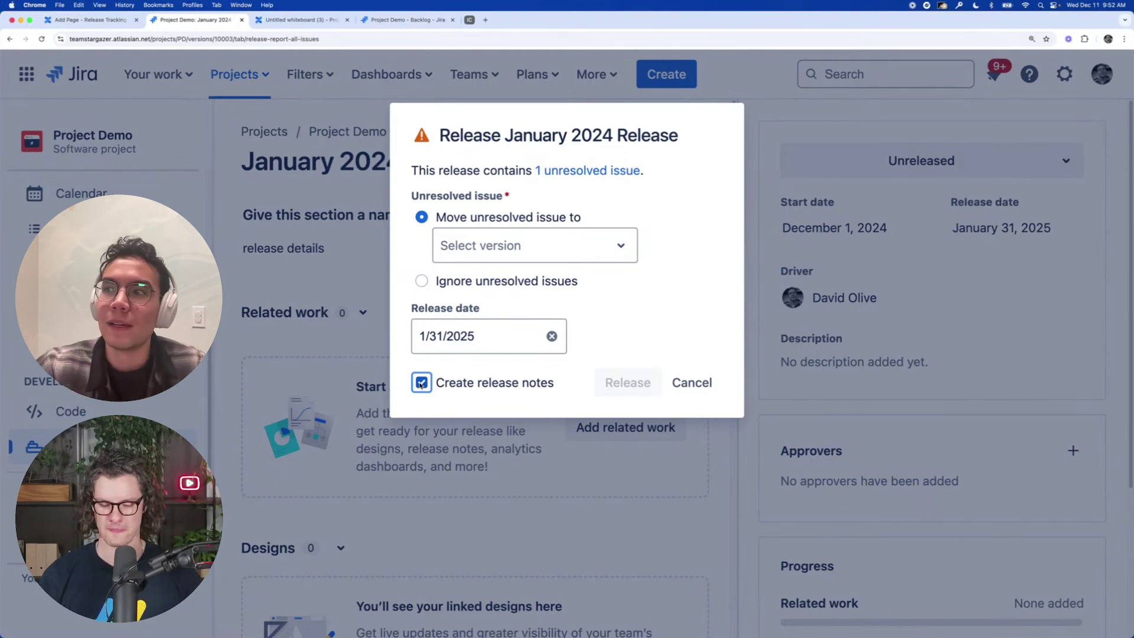
pyautogui.click(484, 247)
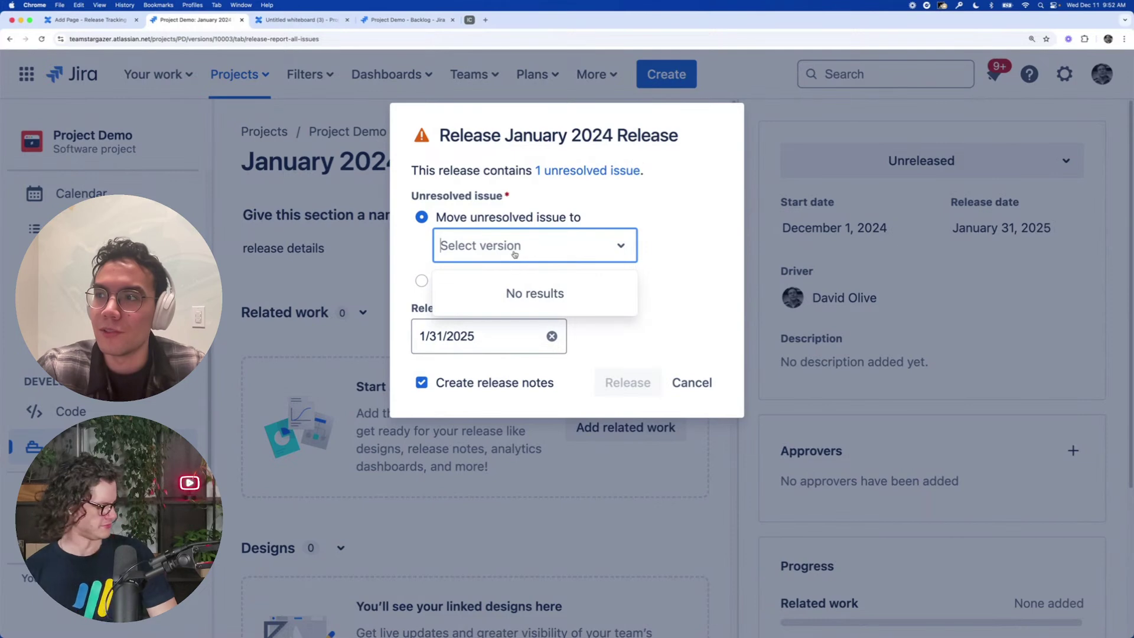
pyautogui.click(513, 252)
pyautogui.click(422, 281)
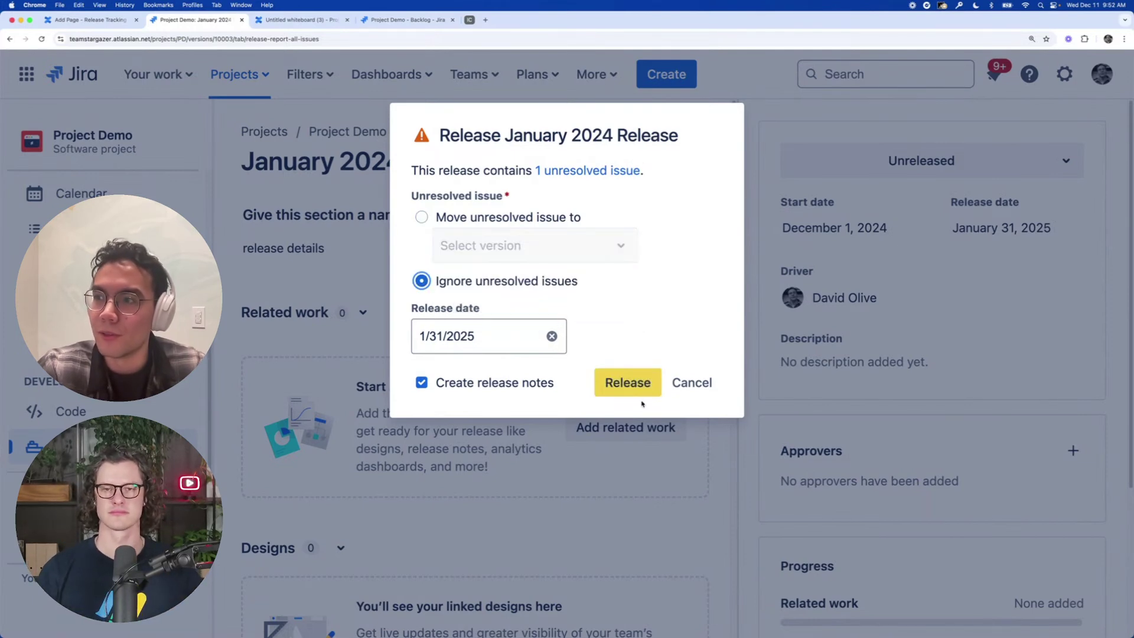
pyautogui.click(627, 381)
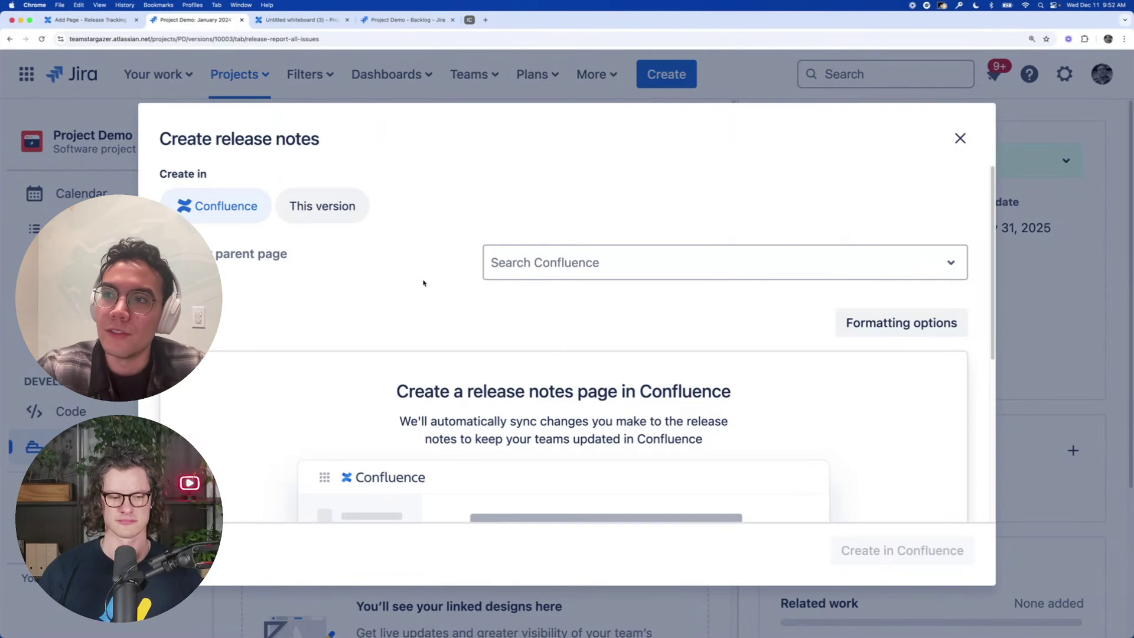
# Search Confluence for "demo" and choose the Project Demo space as the location for the release notes
pyautogui.scroll(-1, 423, 283)
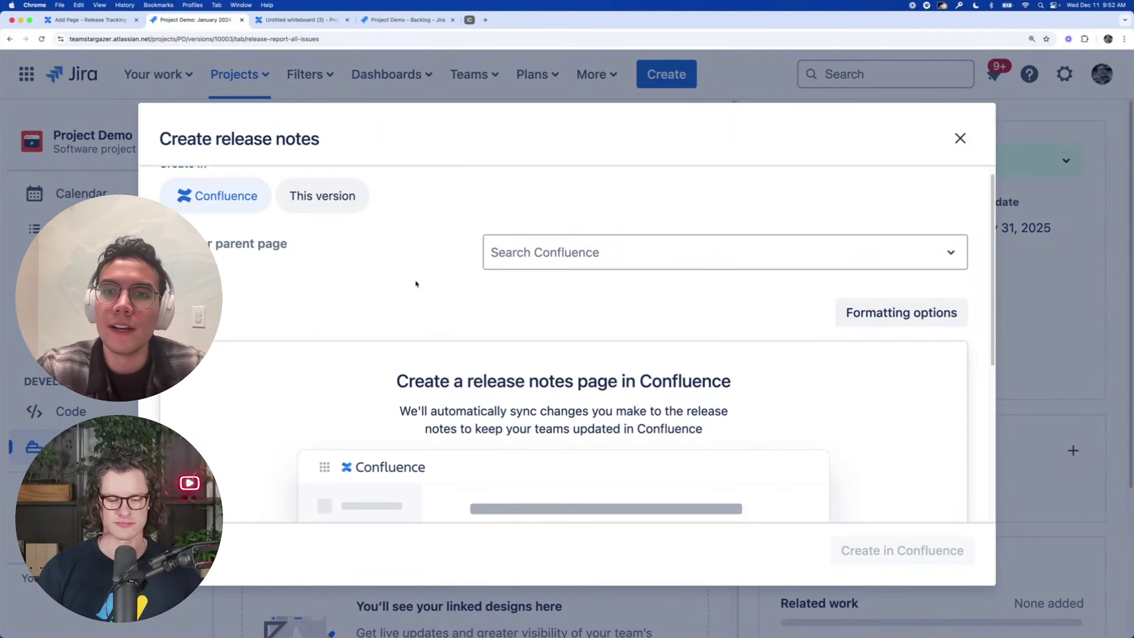
pyautogui.scroll(-2, 413, 283)
pyautogui.scroll(3, 412, 284)
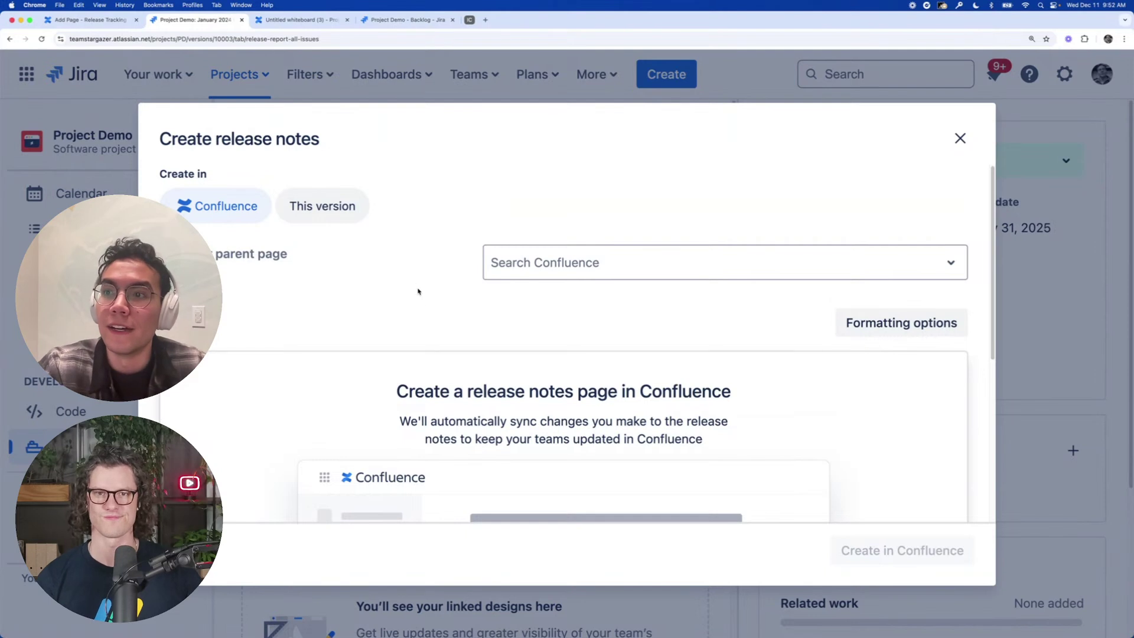
pyautogui.scroll(-1, 451, 335)
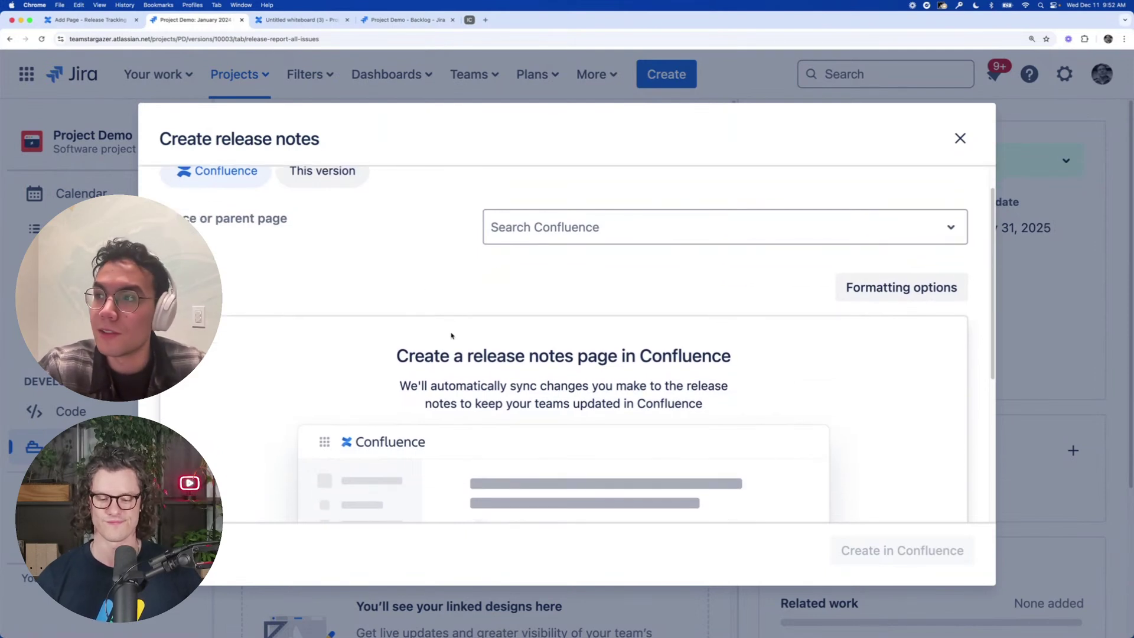
pyautogui.click(576, 222)
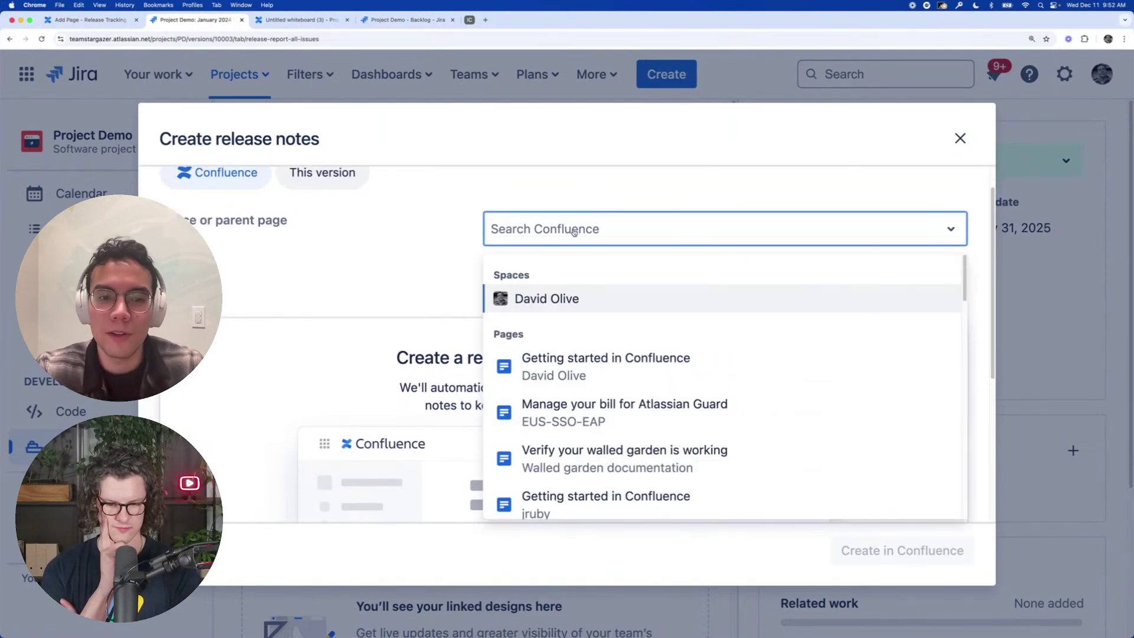
pyautogui.write('demo')
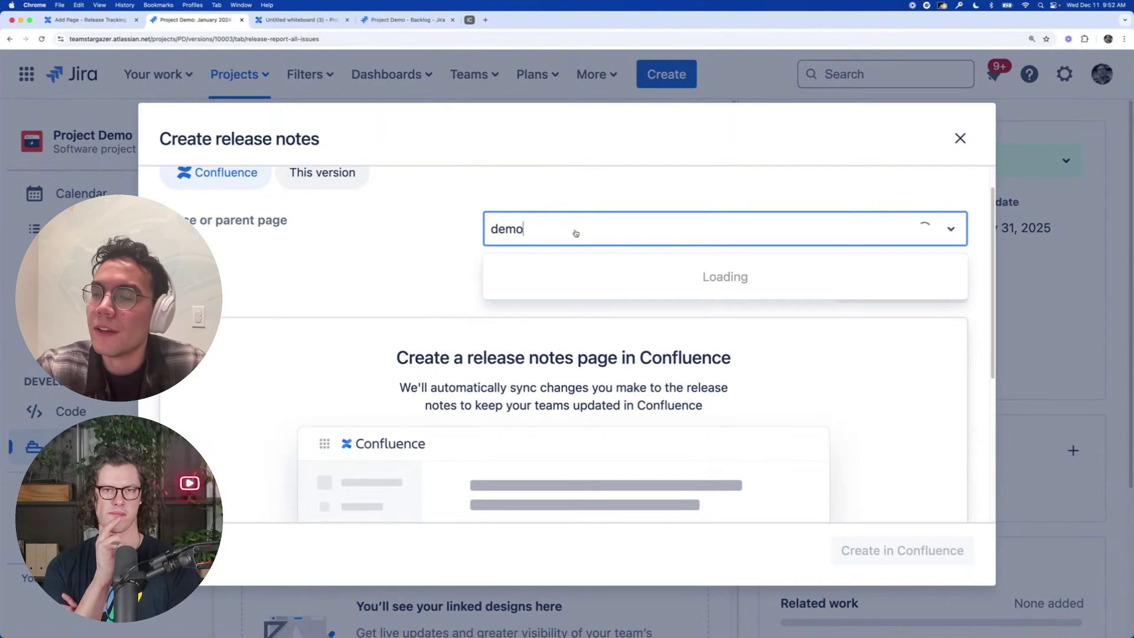
pyautogui.click(562, 299)
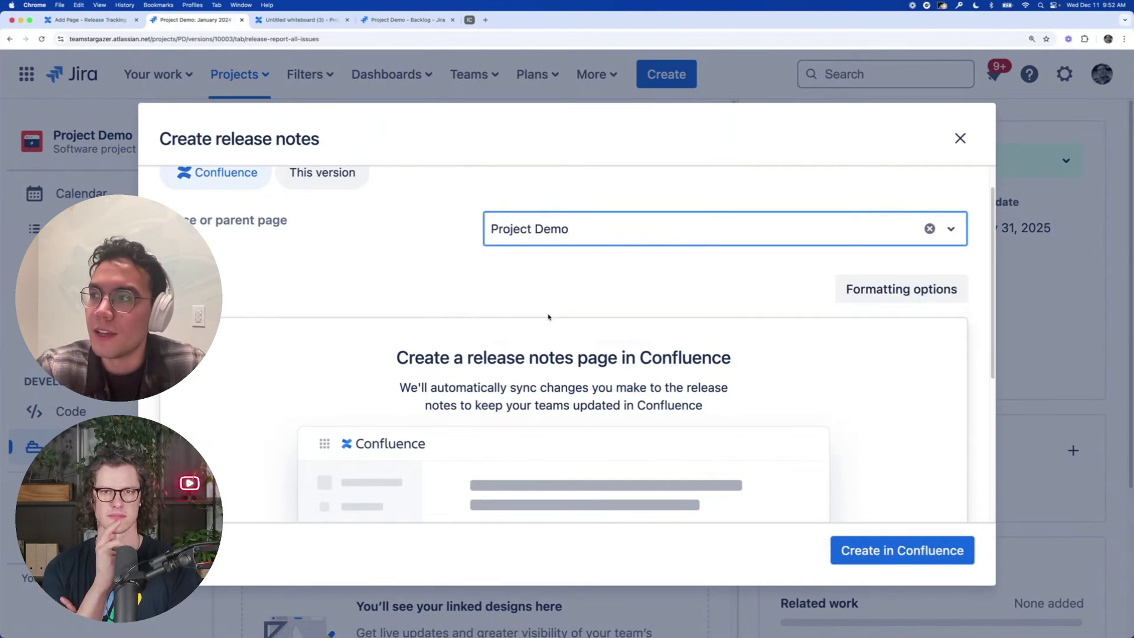
# Examine the release notes preview and the formatting options for issue types and fields without changing them
pyautogui.scroll(-5, 548, 317)
pyautogui.scroll(4, 548, 317)
pyautogui.scroll(-6, 549, 316)
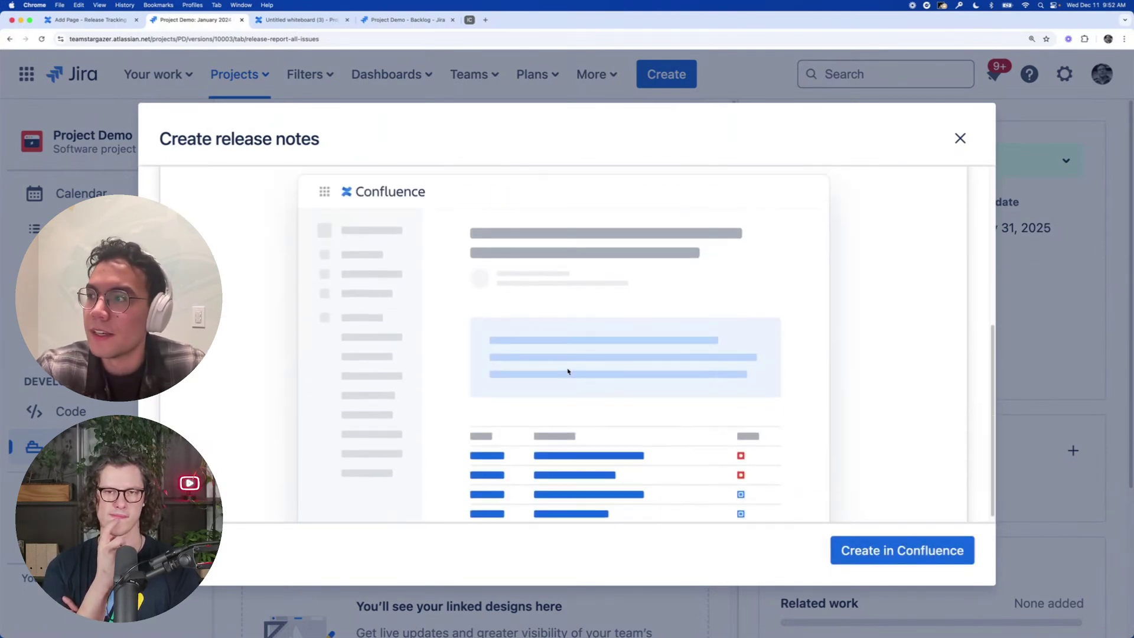
pyautogui.scroll(6, 567, 372)
pyautogui.click(930, 331)
pyautogui.scroll(-3, 761, 413)
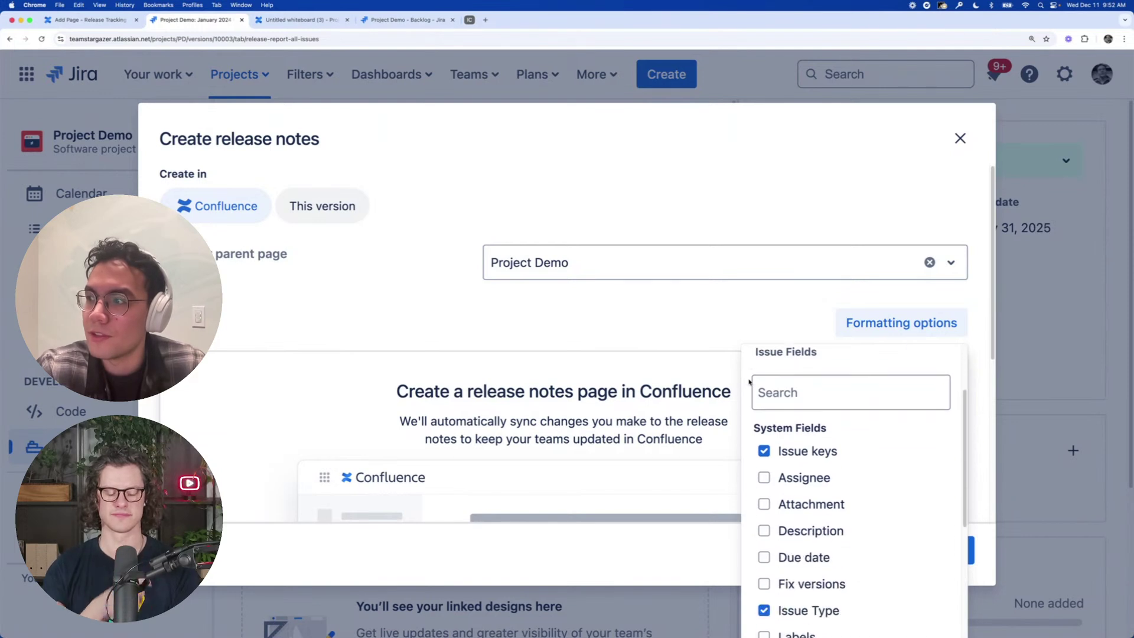
pyautogui.scroll(2, 766, 422)
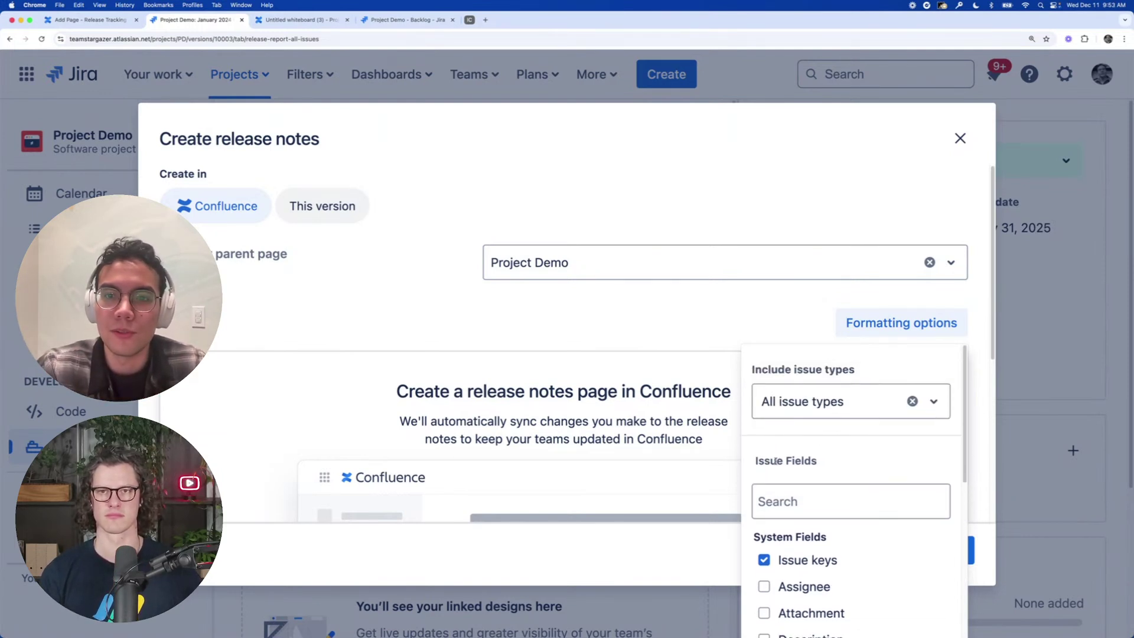
pyautogui.scroll(-7, 767, 555)
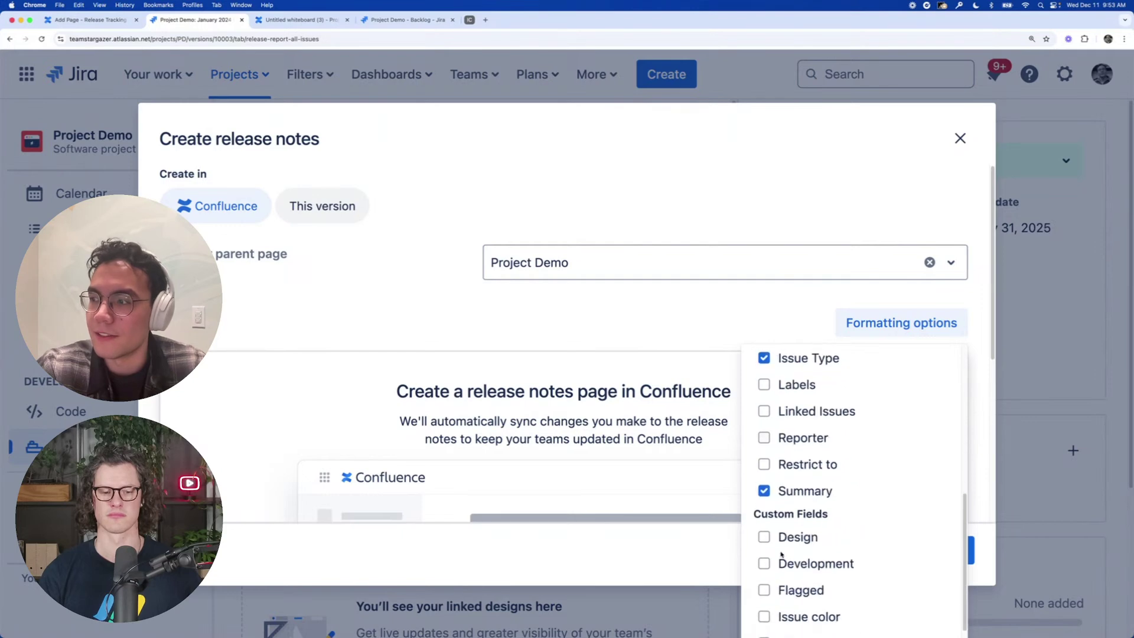
pyautogui.scroll(-1, 781, 553)
pyautogui.click(686, 337)
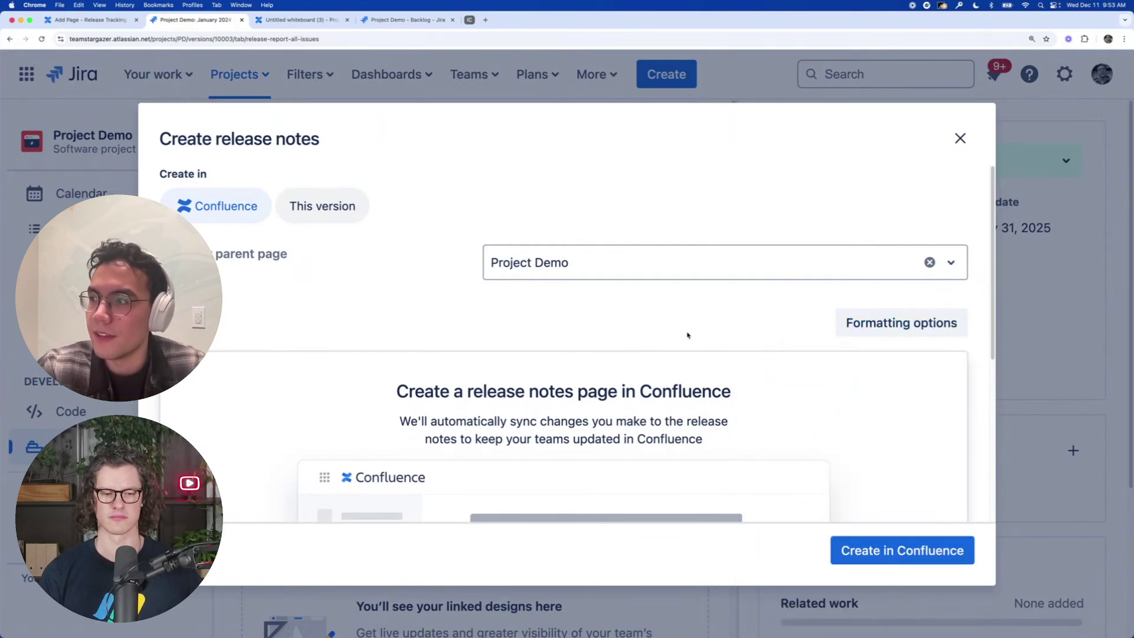
# Create the release notes page in Confluence and look through its content
pyautogui.click(912, 552)
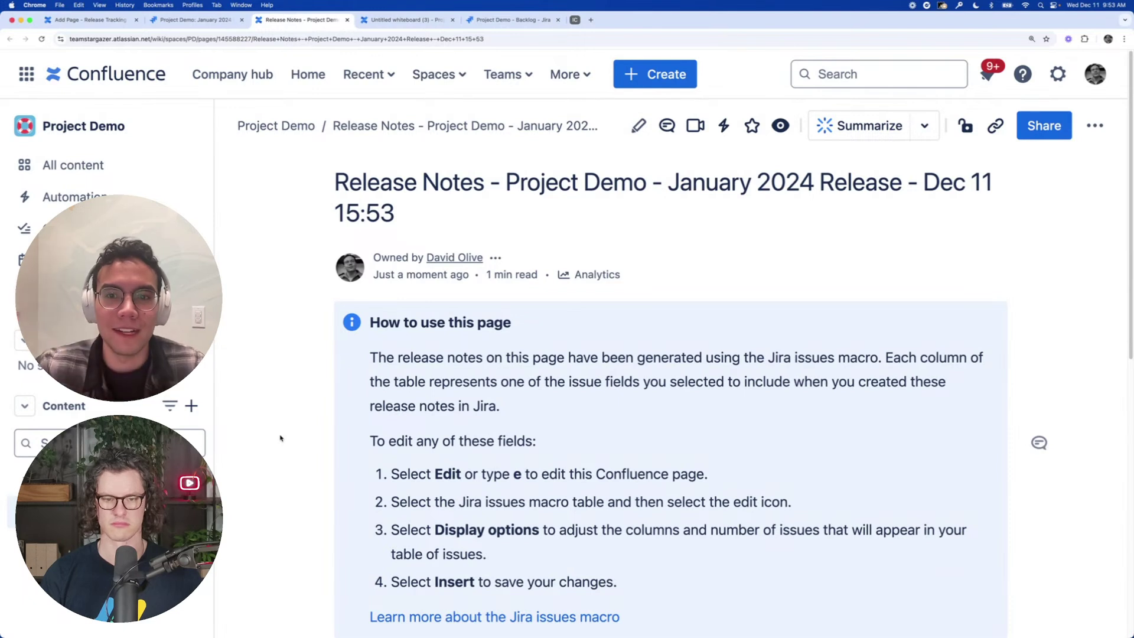
pyautogui.scroll(-6, 280, 437)
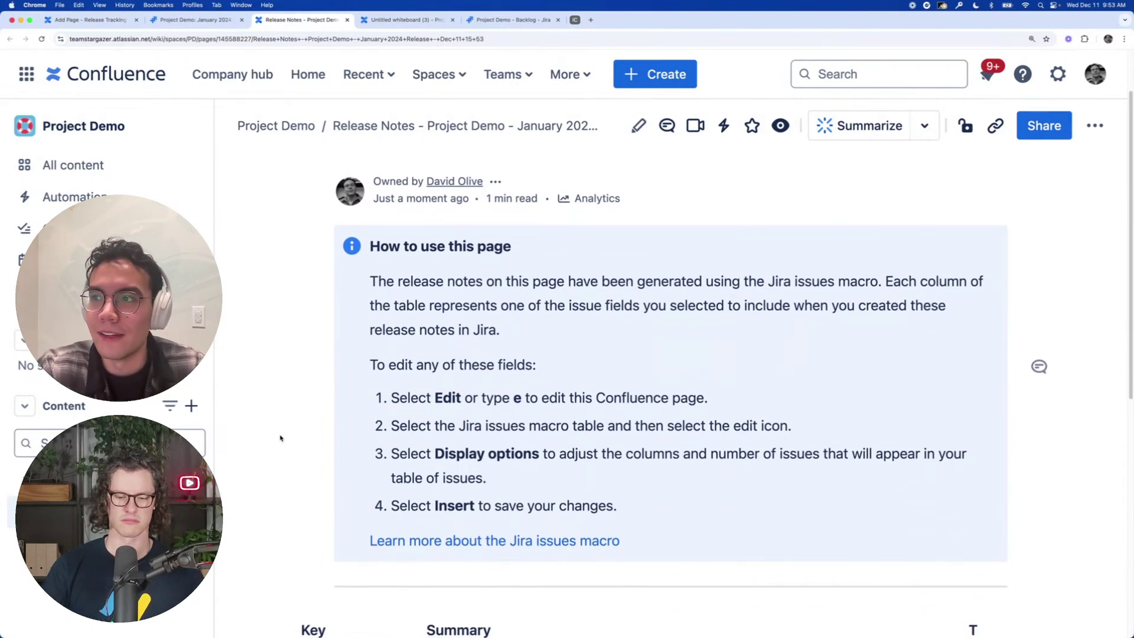
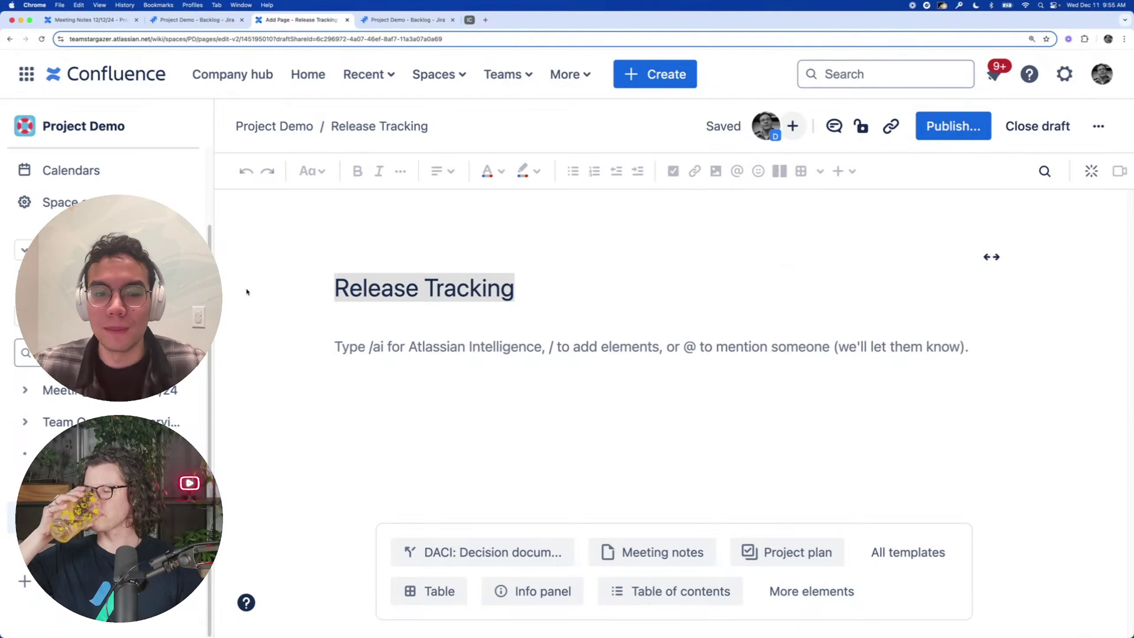
# Retitle the Confluence draft page as "Dashboards"
pyautogui.write('Dash')
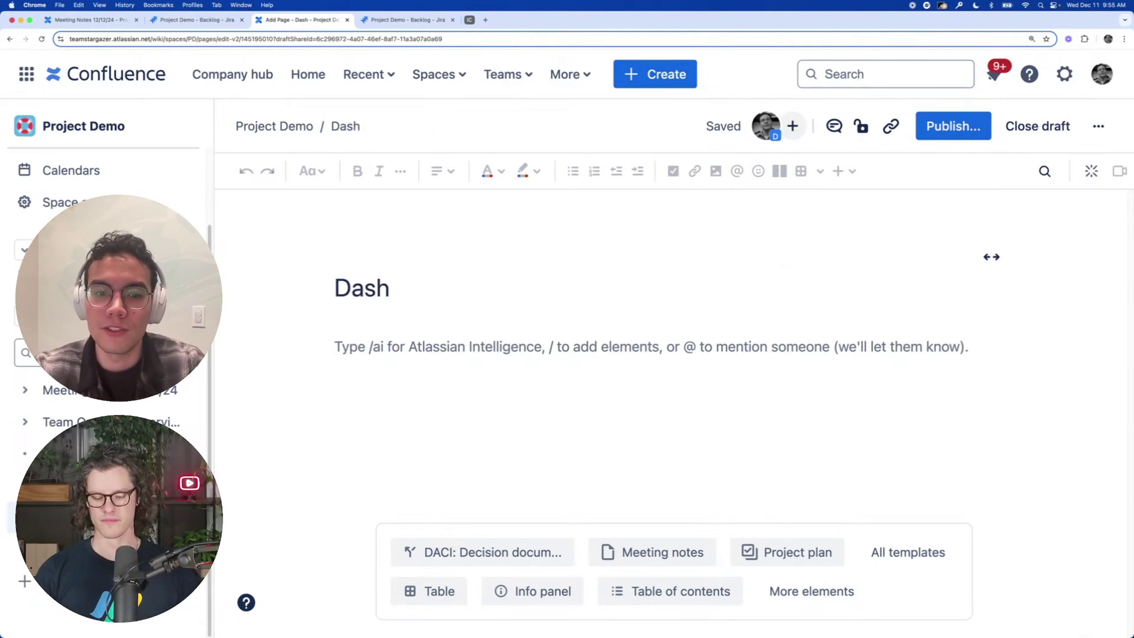
pyautogui.write('oa')
pyautogui.press('BackSpace')
pyautogui.press('BackSpace')
pyautogui.write('boards')
# Go to the Default dashboard in Jira and copy its link
pyautogui.click(435, 19)
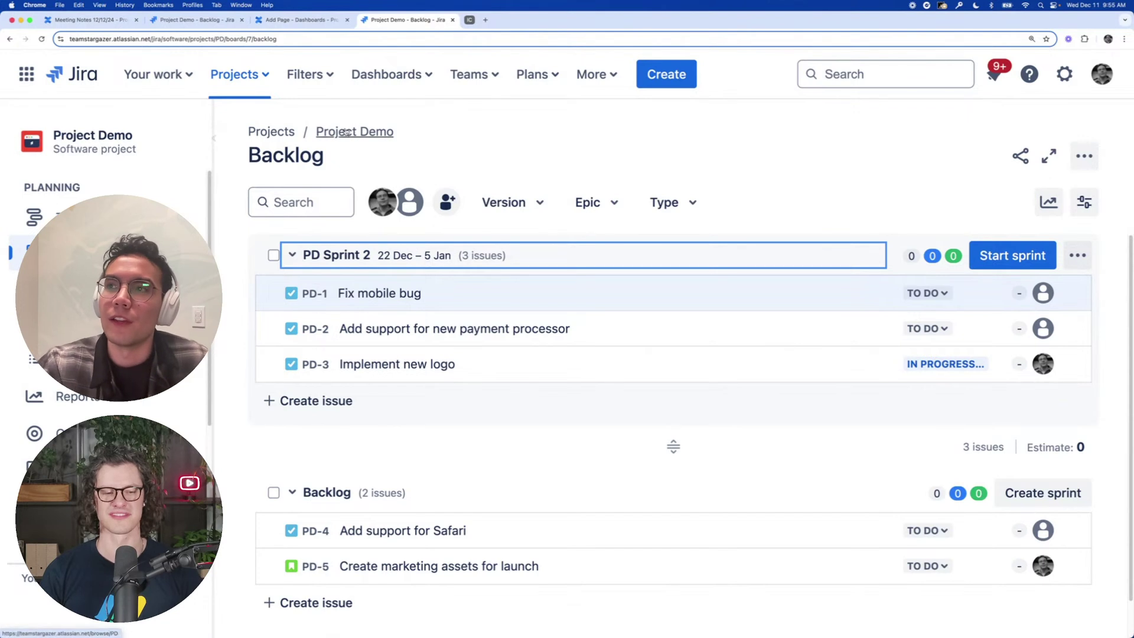
pyautogui.click(368, 86)
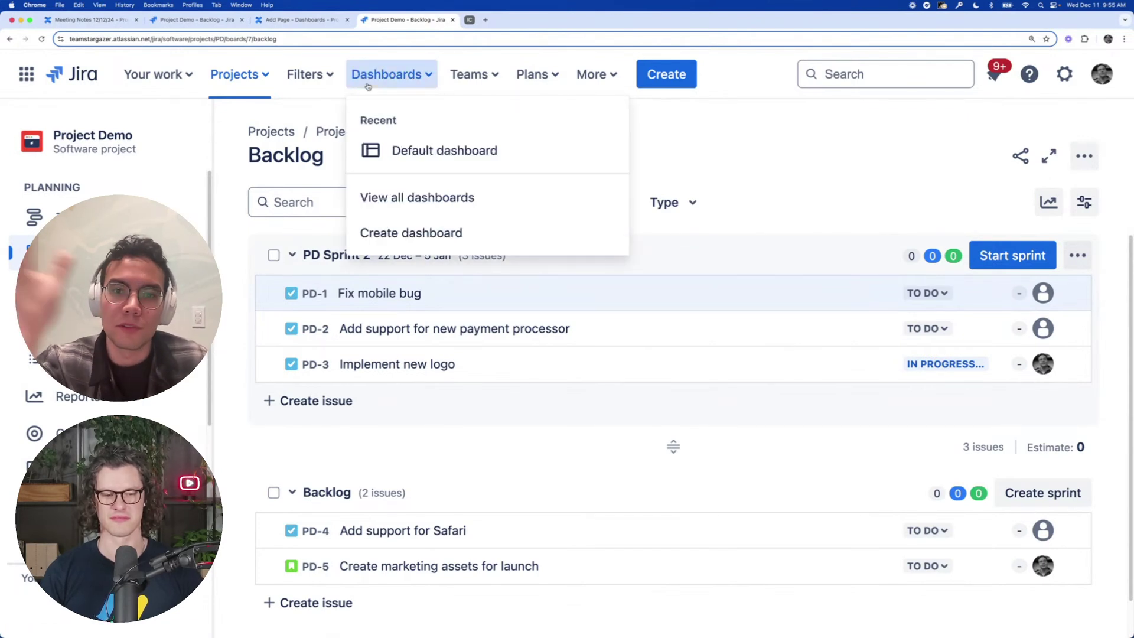
pyautogui.click(420, 158)
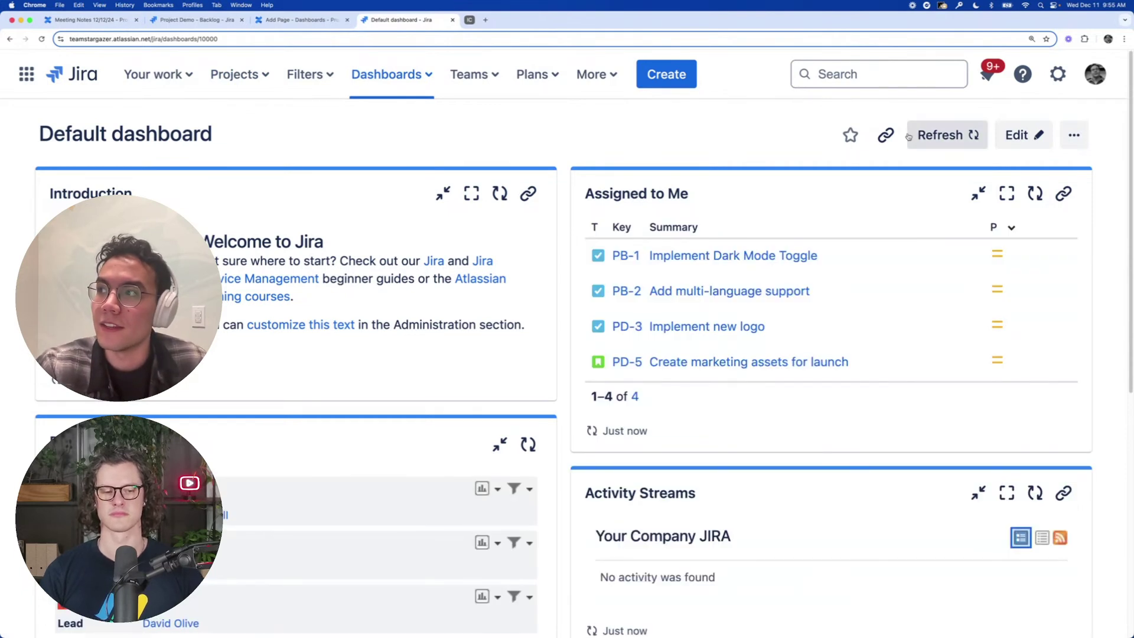
pyautogui.click(885, 136)
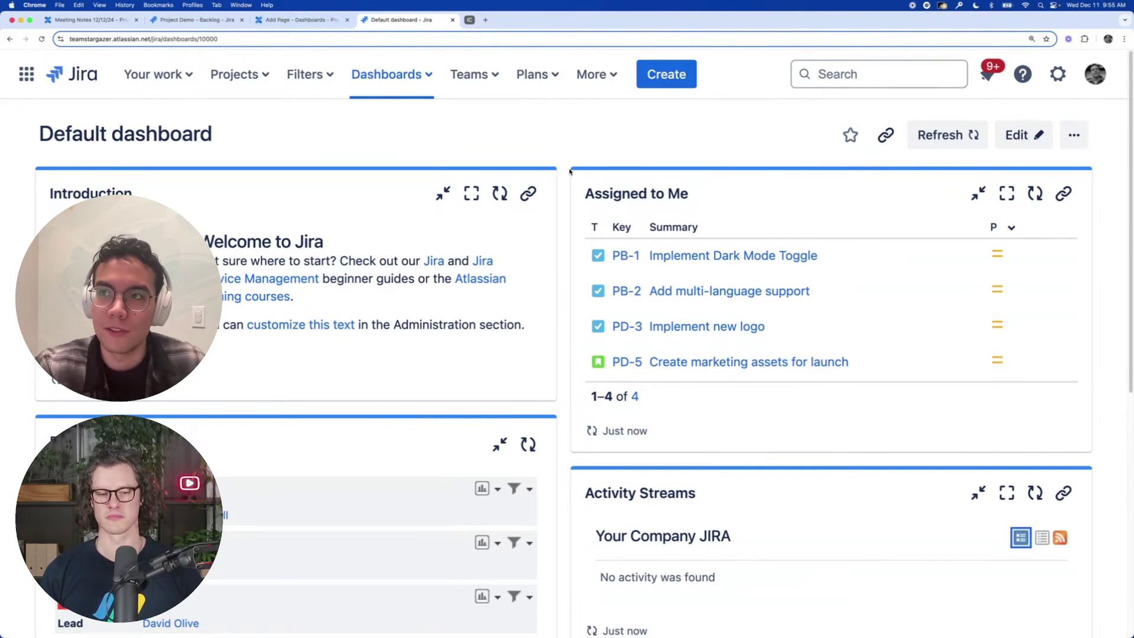
# Embed the Default dashboard in Confluence's Dashboards draft by pasting its link, and delete the embed
pyautogui.click(283, 20)
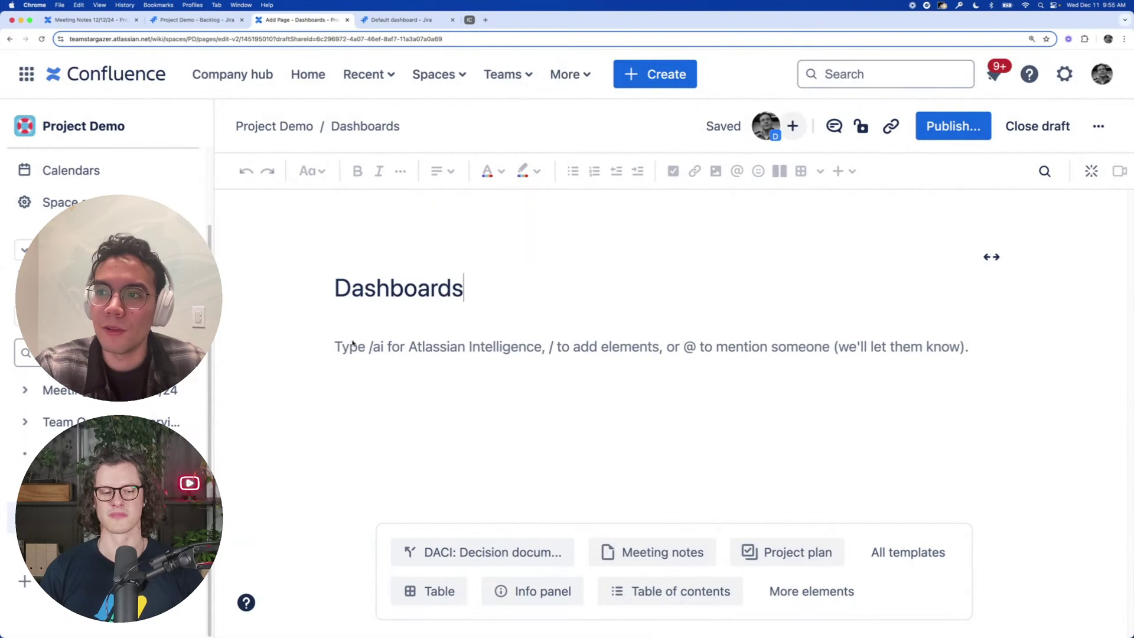
pyautogui.press('super+v')
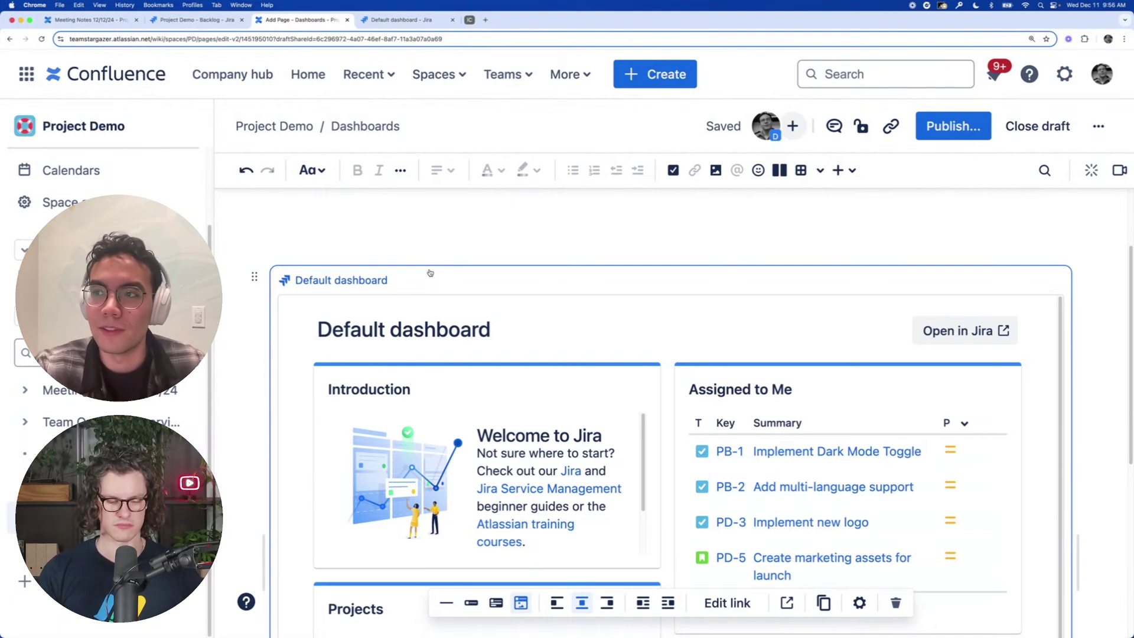
pyautogui.press('Delete')
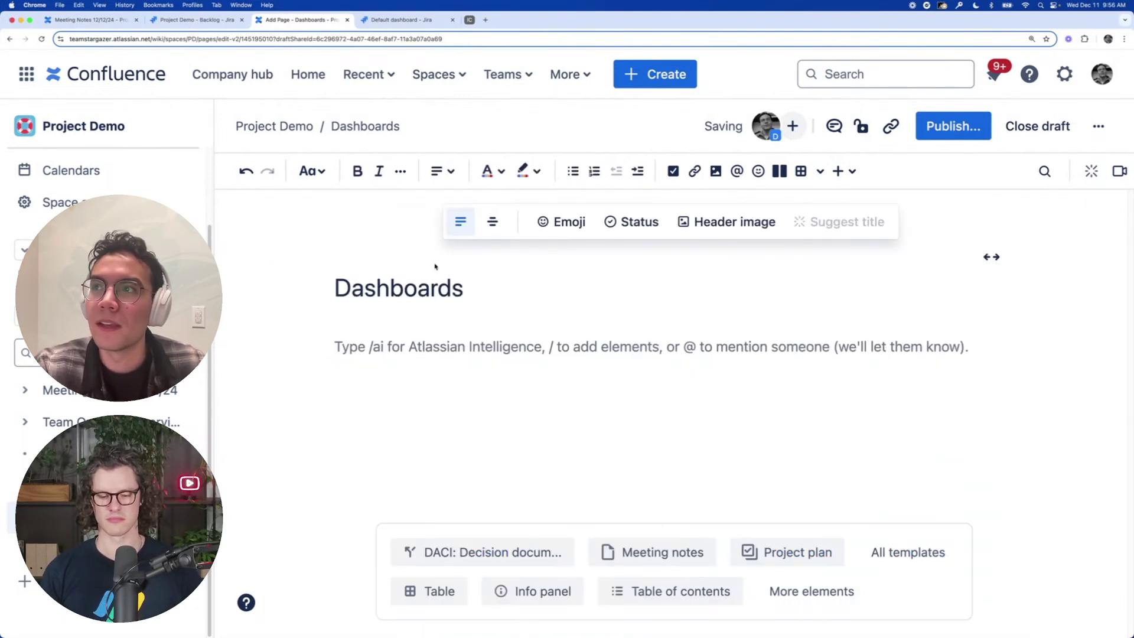
# Look over the Default dashboard in Jira and copy the link of its "Assigned to Me" gadget
pyautogui.click(412, 20)
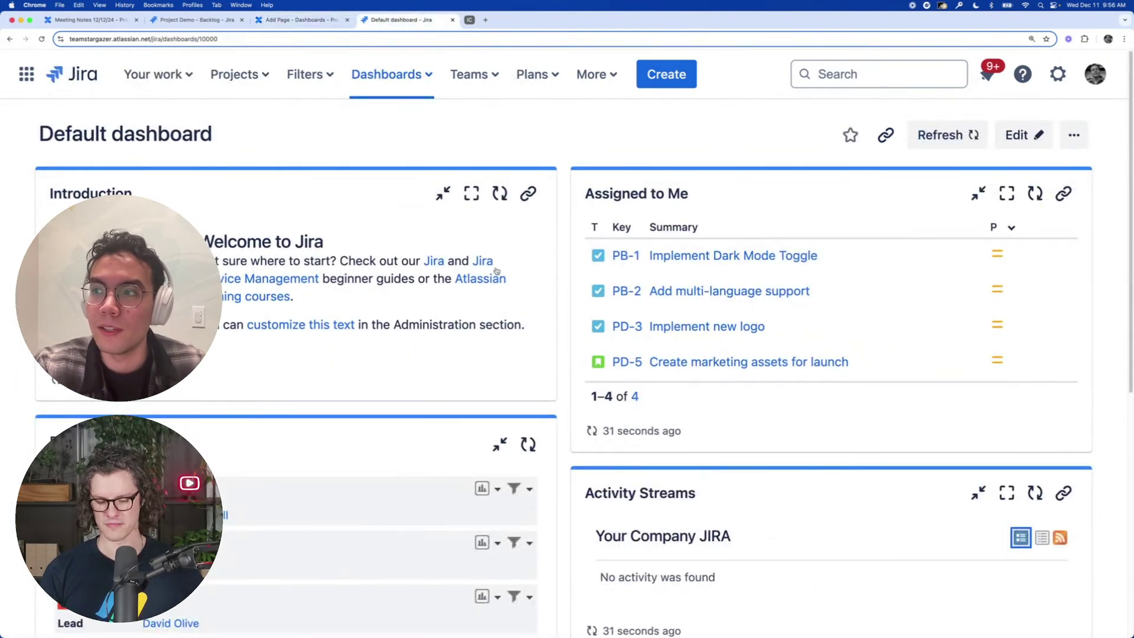
pyautogui.scroll(-3, 523, 221)
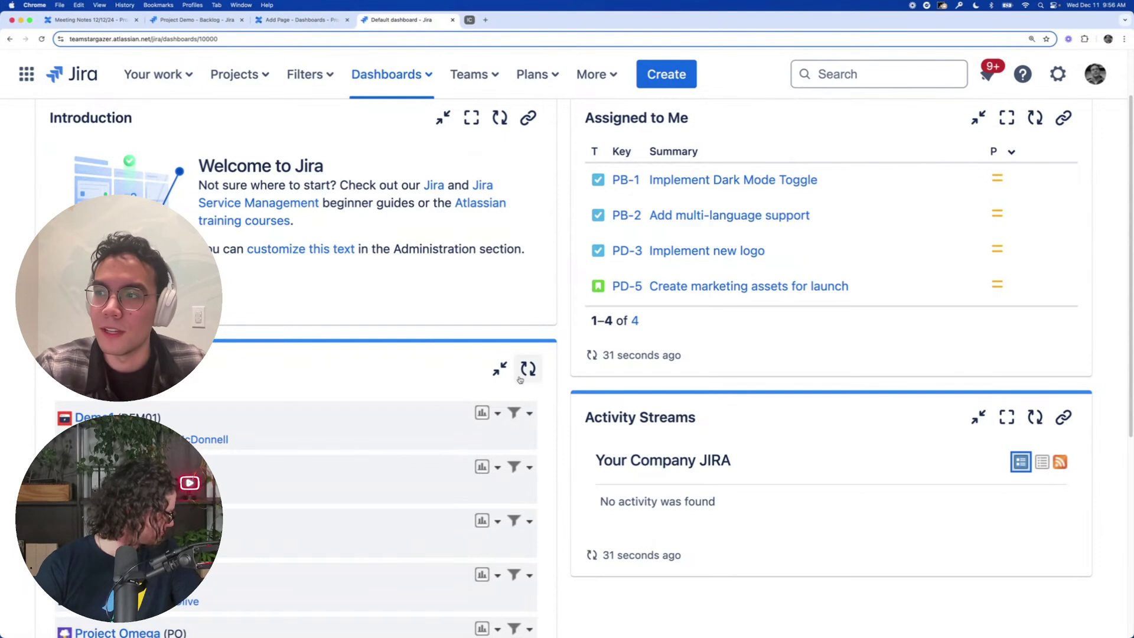
pyautogui.scroll(3, 520, 379)
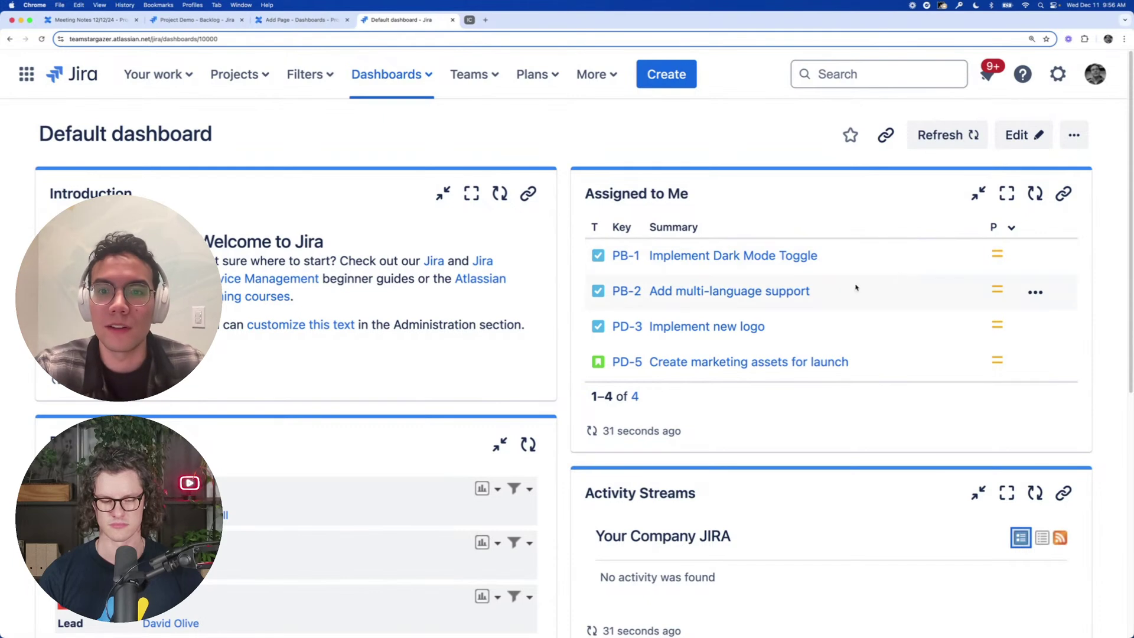
# Embed the "Assigned to Me" gadget in Confluence's Dashboards draft by pasting its link, and make the embed narrower
pyautogui.click(298, 19)
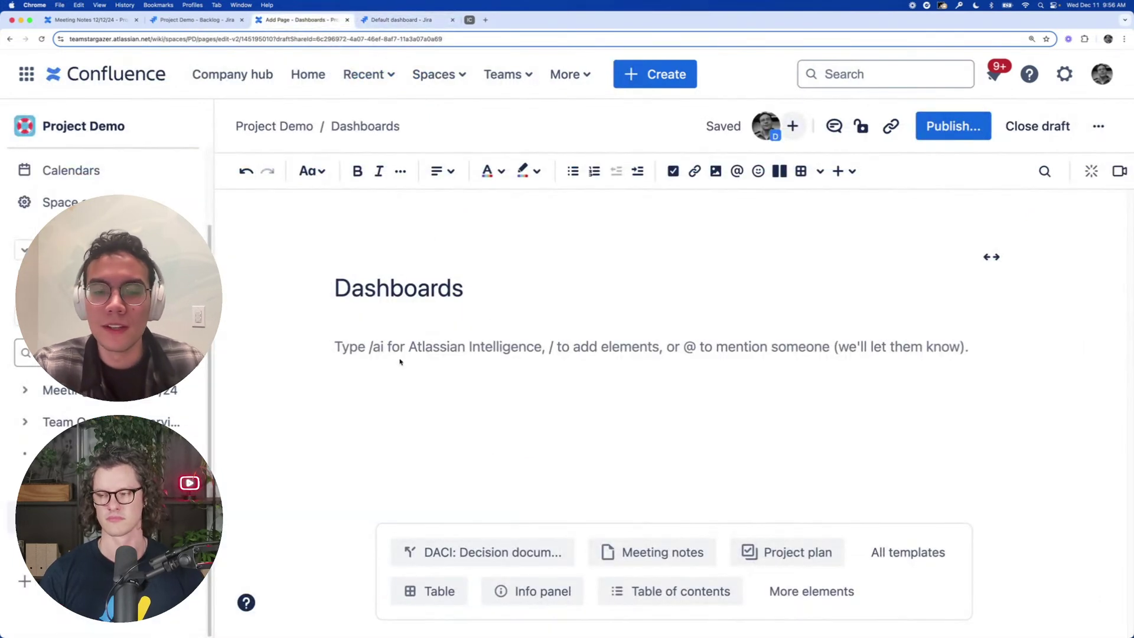
pyautogui.write('https://teamstargazer.atlassian.net/jira/dashboards/10000?maximized=10002')
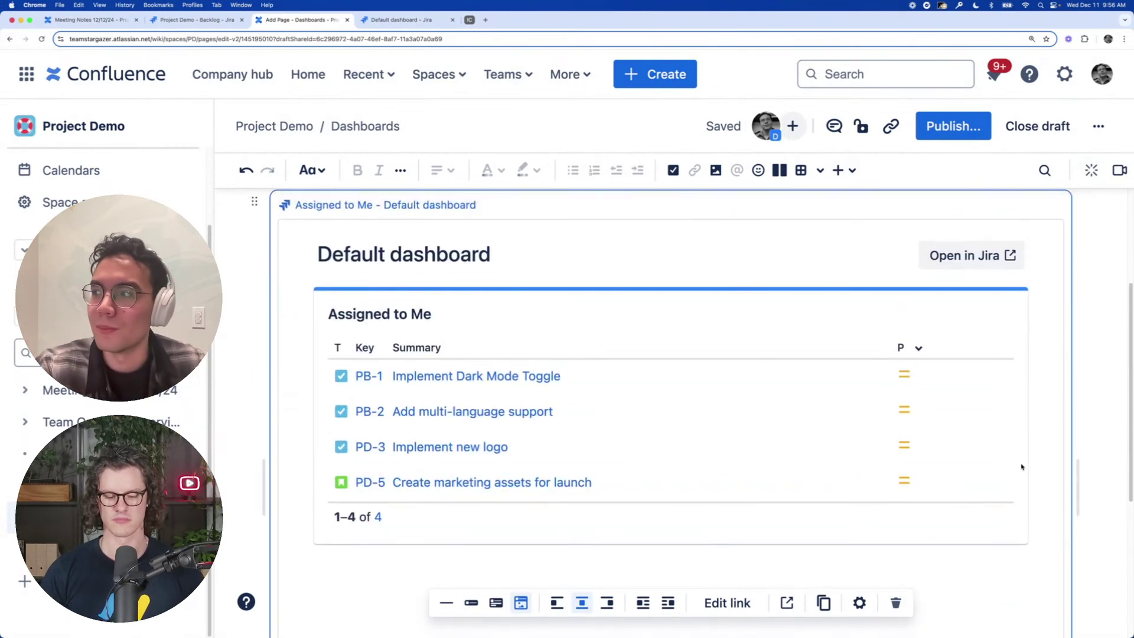
pyautogui.moveTo(1077, 487); pyautogui.dragTo(893, 487)
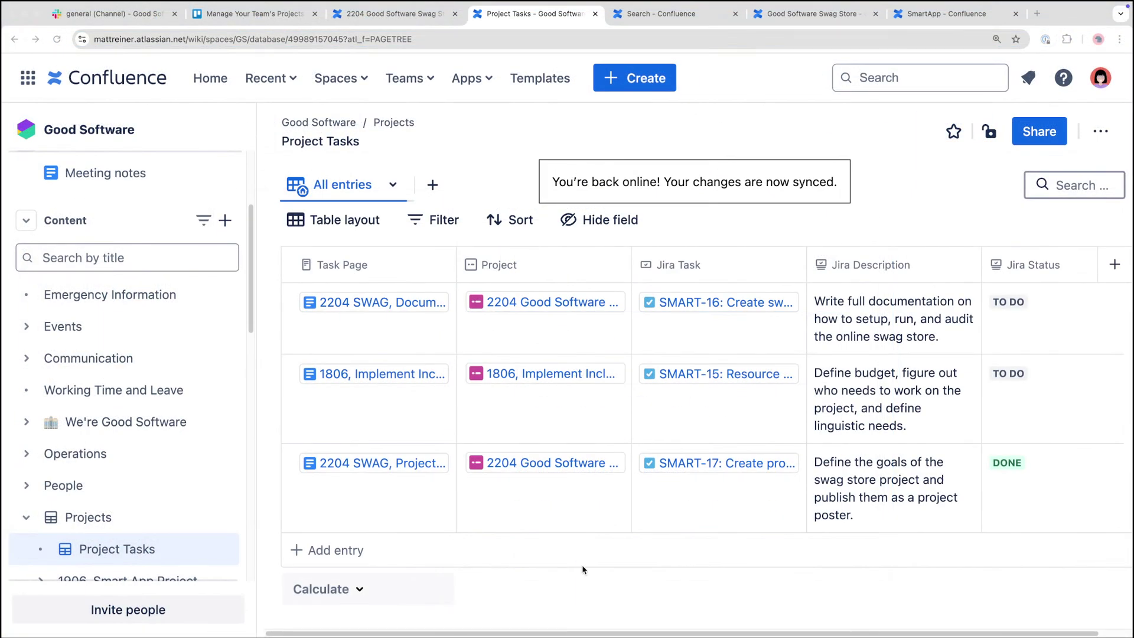
# Examine the Project Tasks database's linked Jira tasks, descriptions and statuses, and the actions available for the database
pyautogui.click(746, 125)
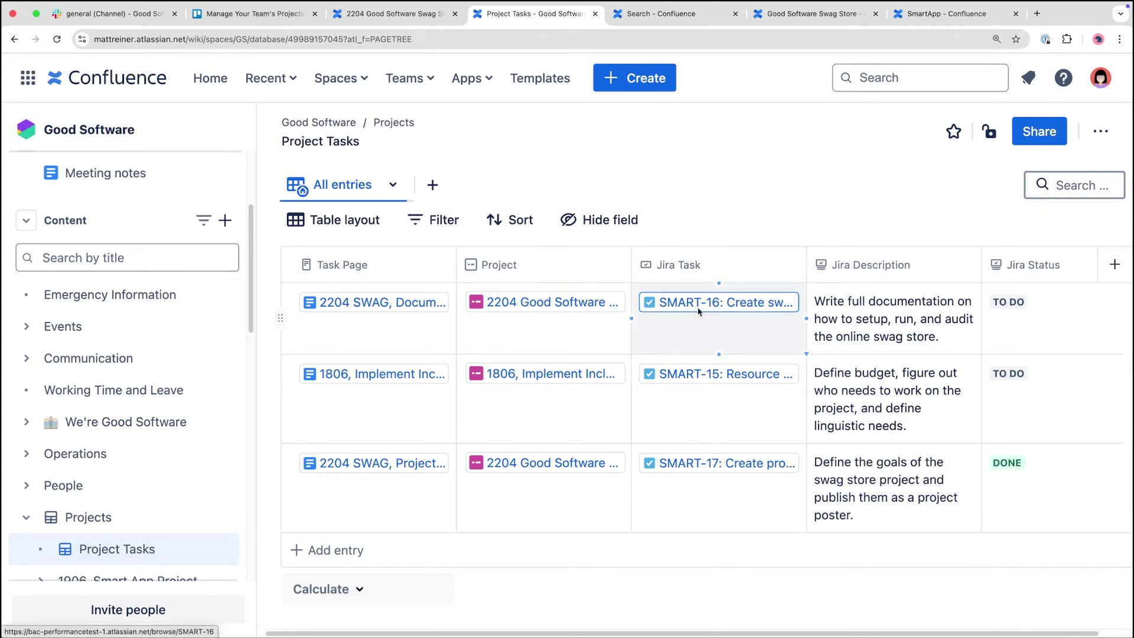
pyautogui.moveTo(698, 307)
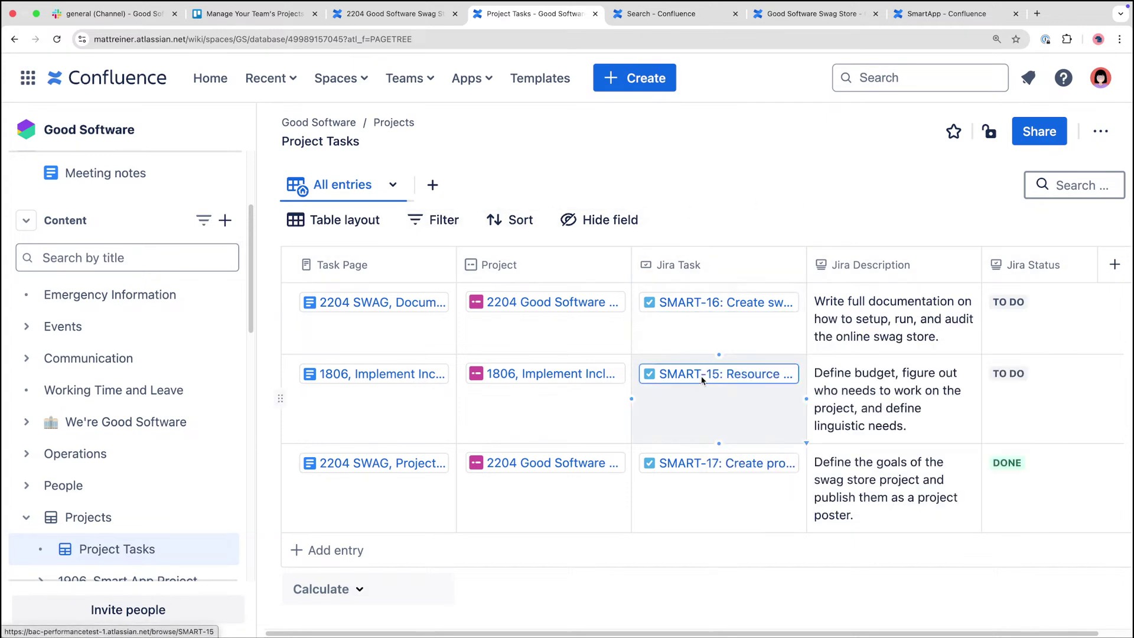
pyautogui.moveTo(701, 381)
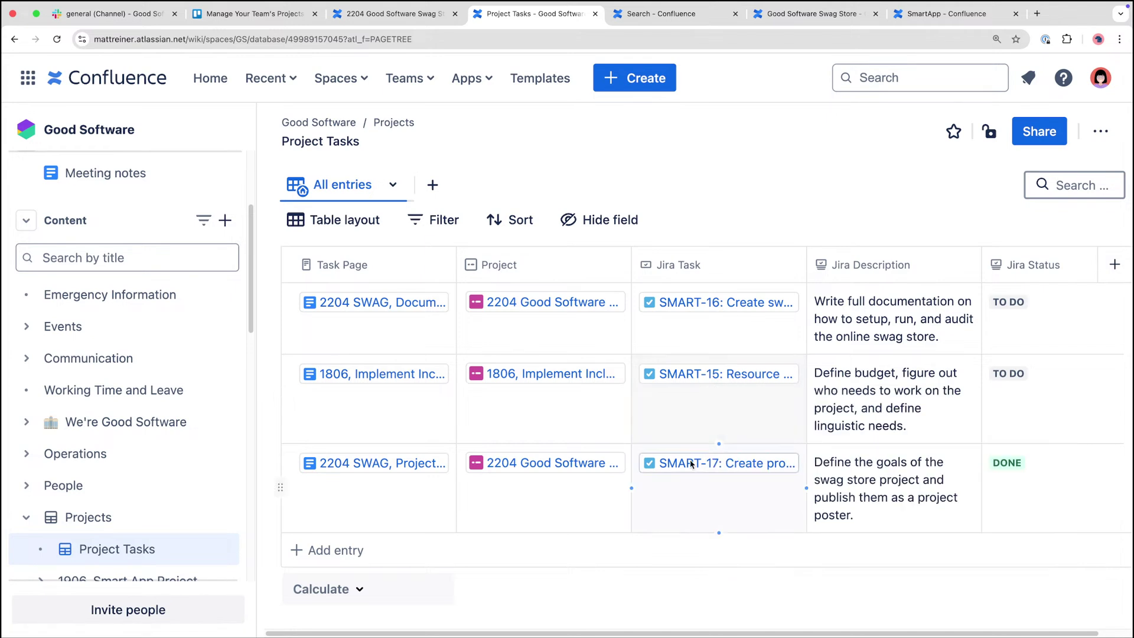
pyautogui.moveTo(695, 463)
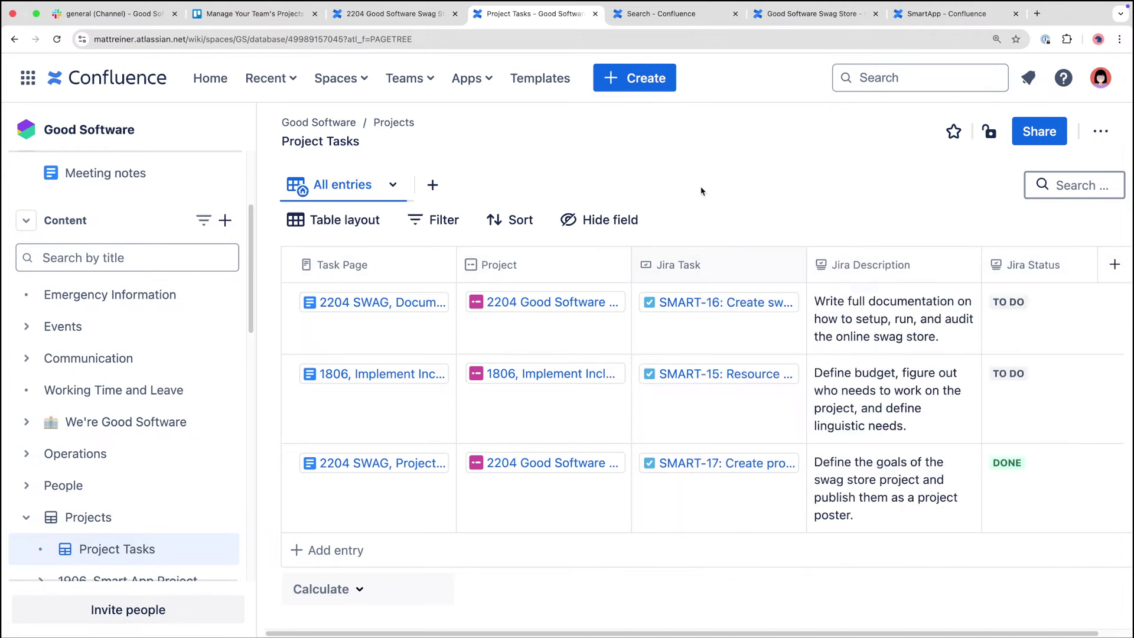
pyautogui.hscroll(1, 893, 248)
pyautogui.hscroll(2, 893, 248)
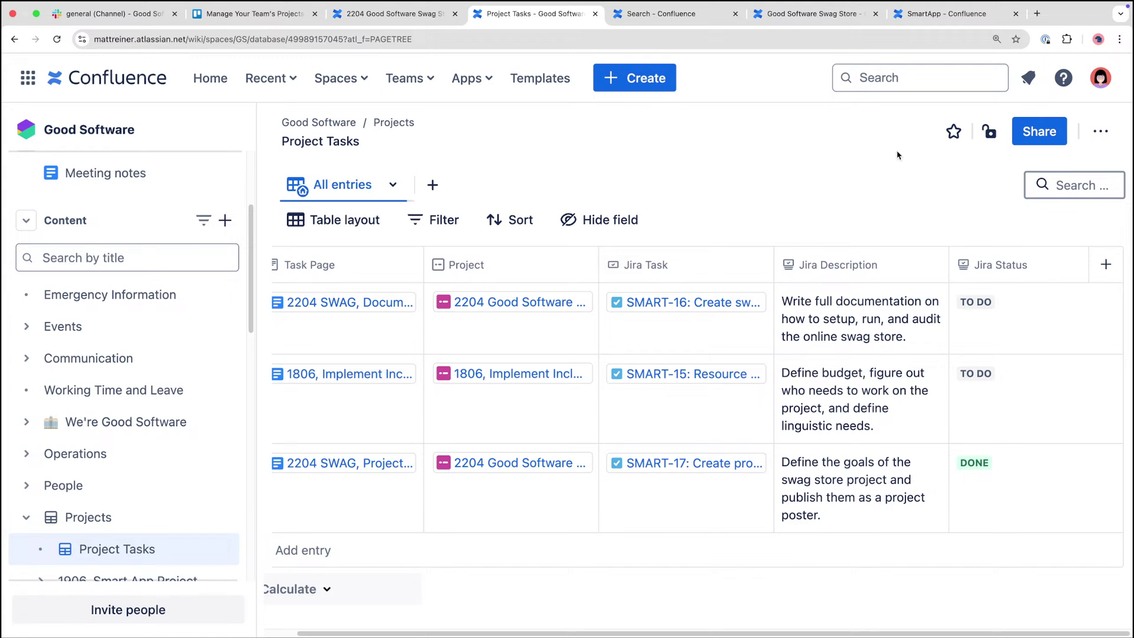
pyautogui.click(1109, 137)
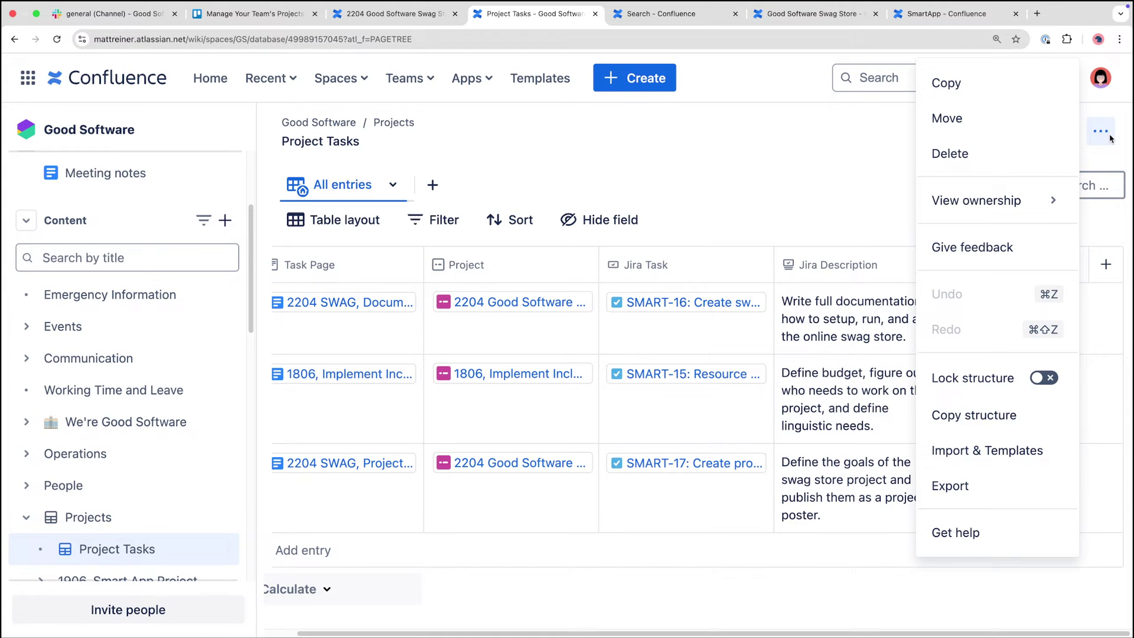
pyautogui.click(1110, 139)
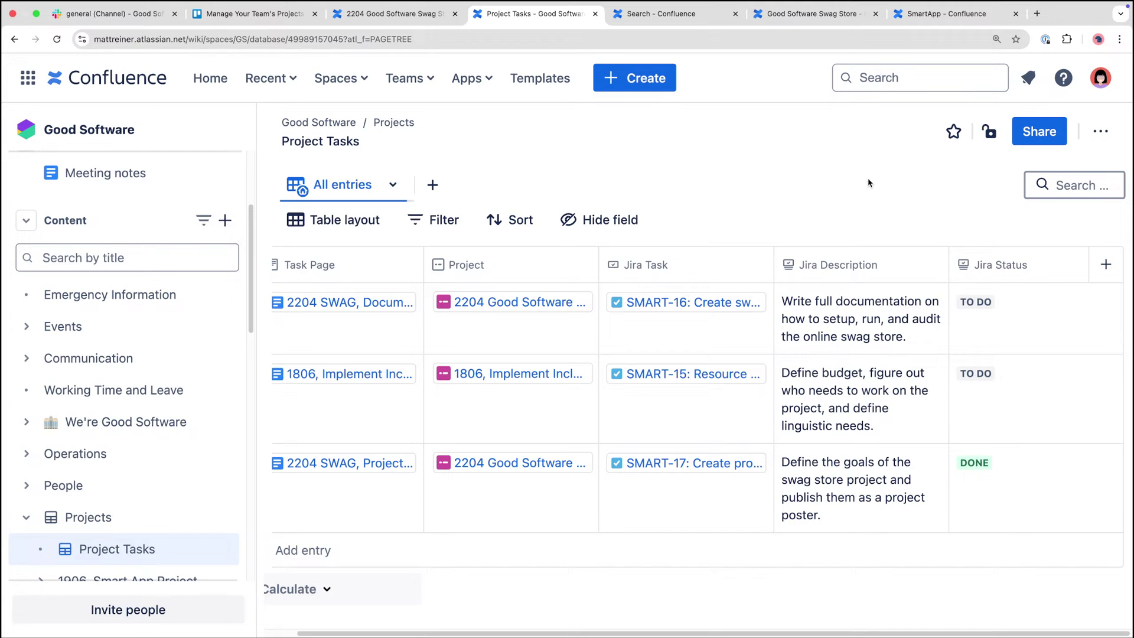
pyautogui.hscroll(-1, 631, 325)
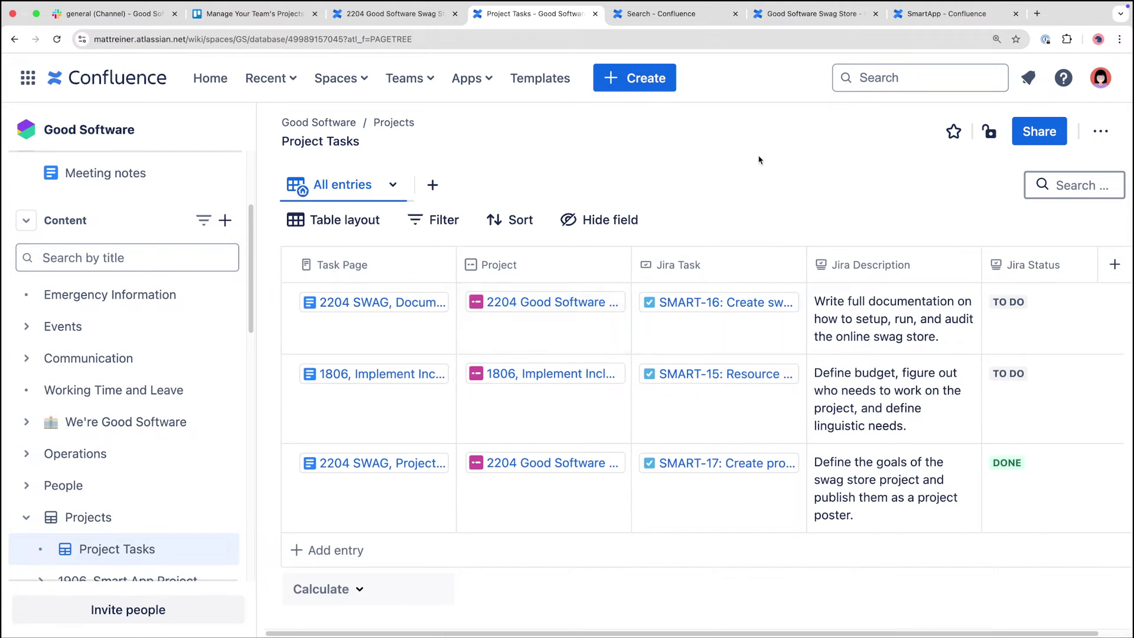